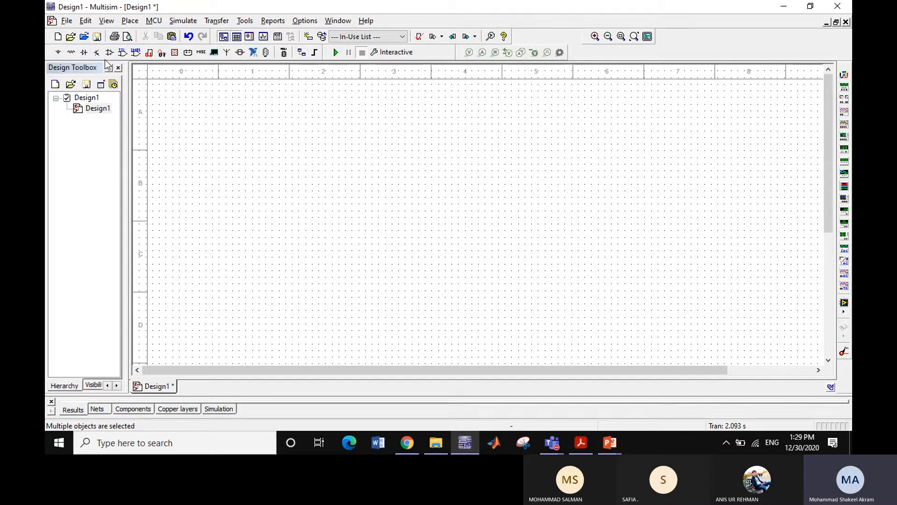
Search all component groups for "xor" and place an XOR2 gate near the top of the schematic.
{"action": "left_click", "coordinate": [59, 55]}
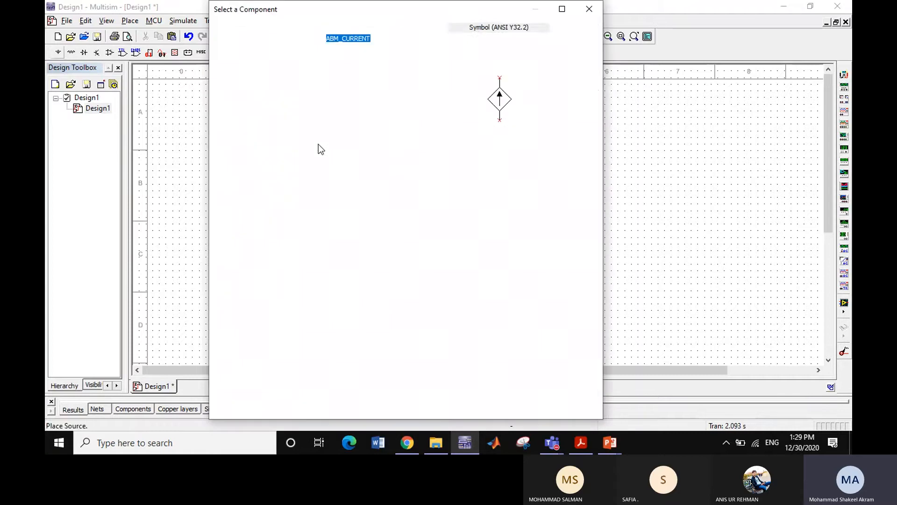
{"action": "left_click", "coordinate": [262, 64]}
{"action": "left_click", "coordinate": [269, 76]}
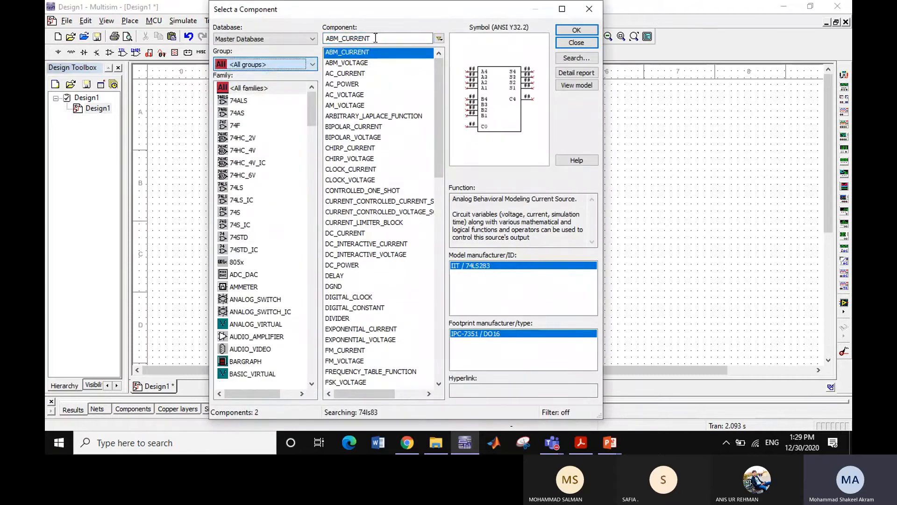
{"action": "left_click_drag", "start_coordinate": [374, 39], "coordinate": [320, 40]}
{"action": "type", "text": "xor"}
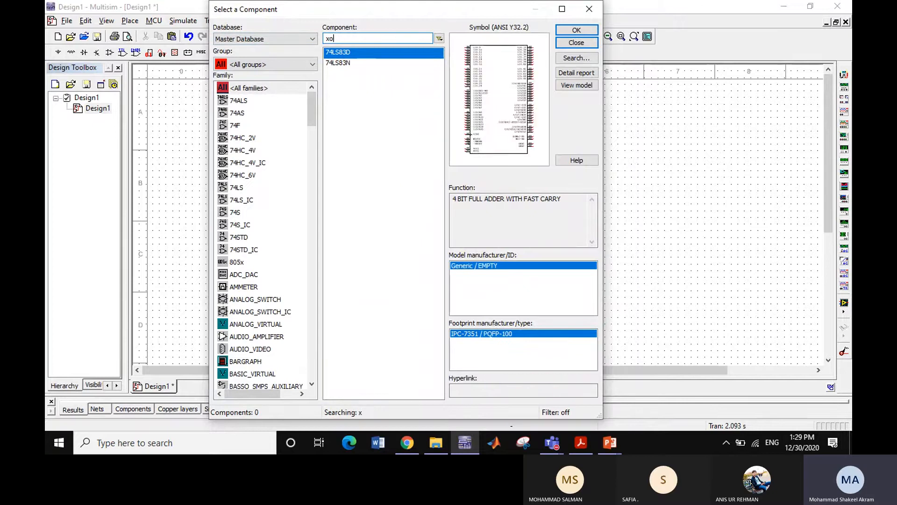
{"action": "left_click", "coordinate": [576, 29]}
{"action": "left_click", "coordinate": [357, 116]}
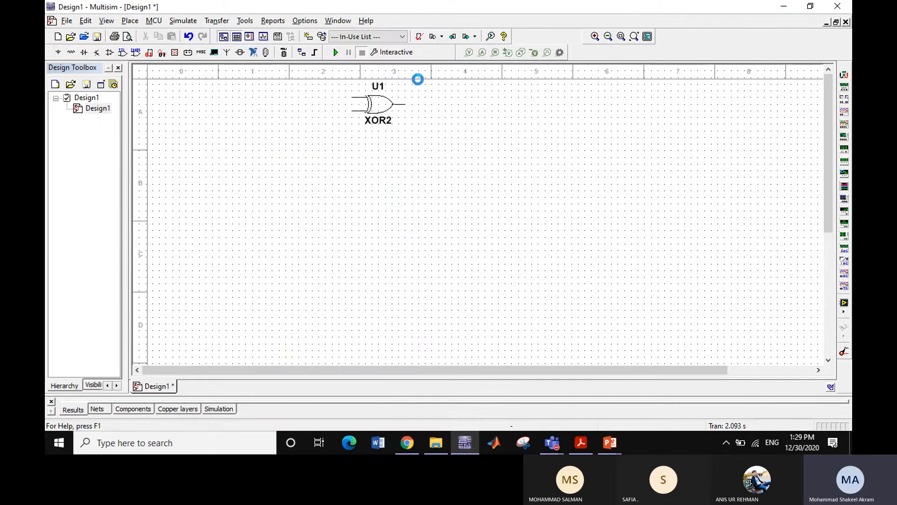
Place a second XOR2 gate to the right of the first one.
{"action": "key", "text": "BackSpace"}
{"action": "key", "text": "BackSpace"}
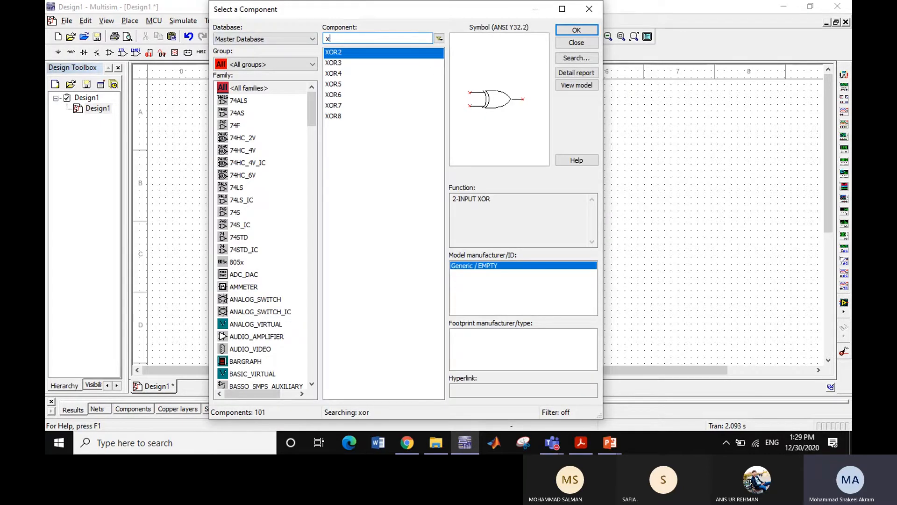
{"action": "type", "text": "or"}
{"action": "left_click", "coordinate": [576, 30]}
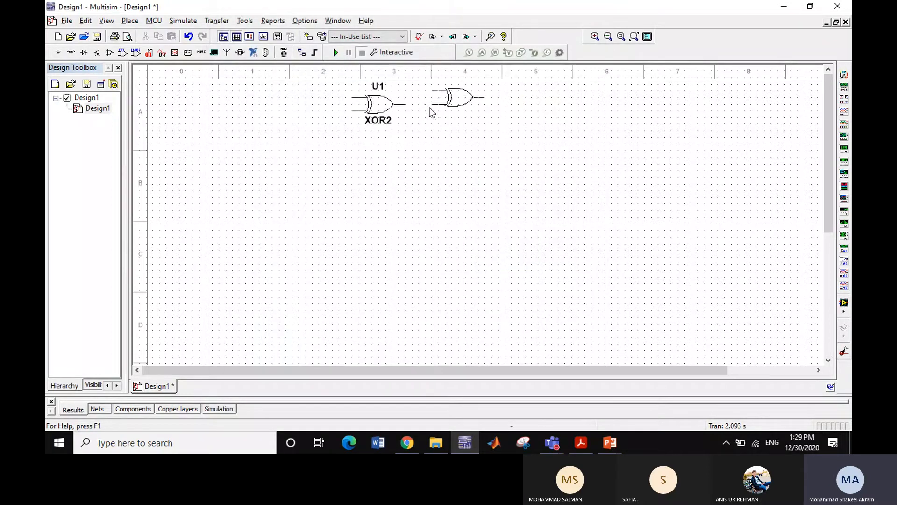
{"action": "left_click", "coordinate": [440, 123]}
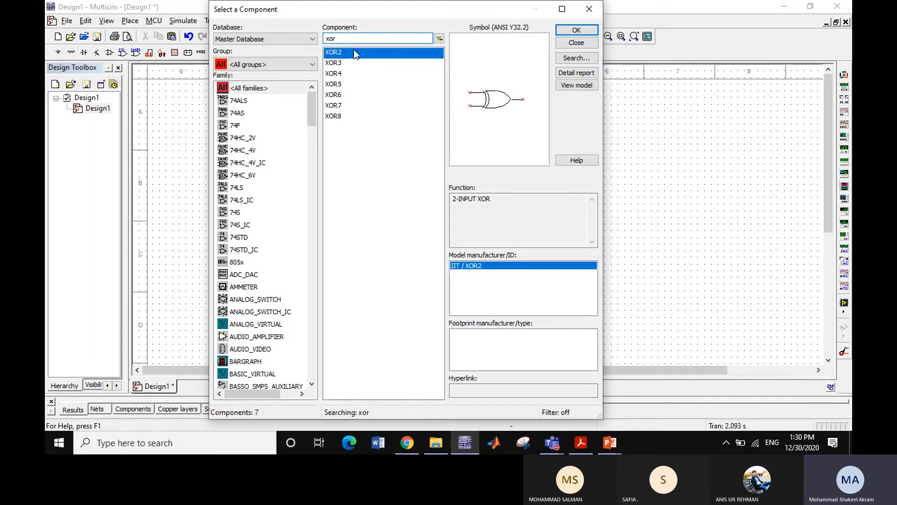
Search for "and" and place two AND2 gates, one above the other, below the XOR gates.
{"action": "double_click", "coordinate": [331, 38]}
{"action": "type", "text": "and"}
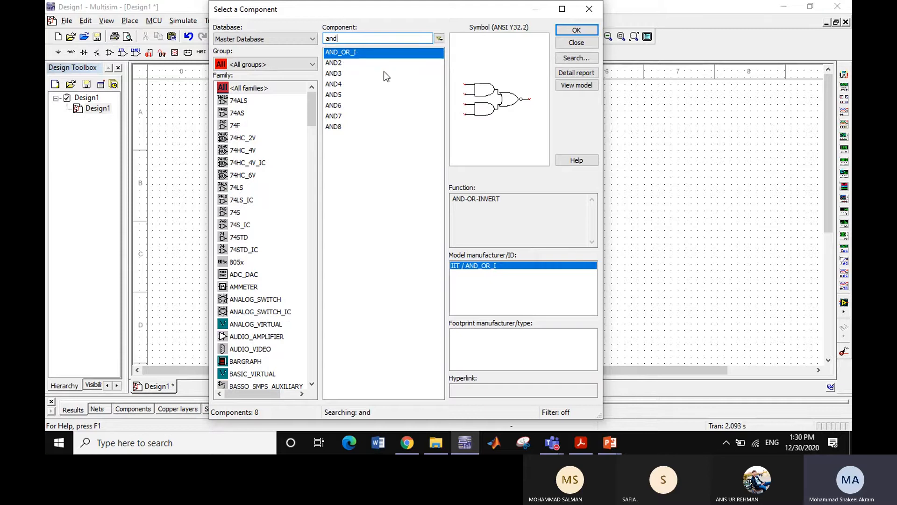
{"action": "type", "text": "_"}
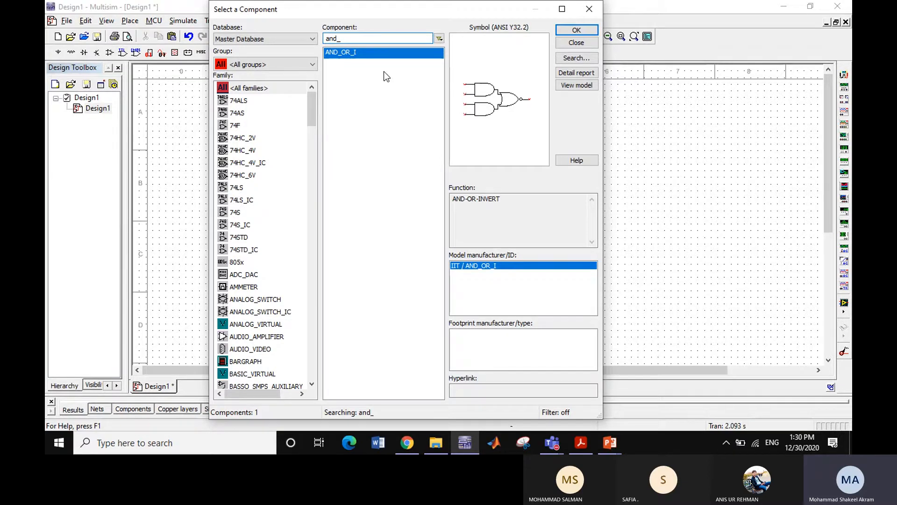
{"action": "key", "text": "BackSpace"}
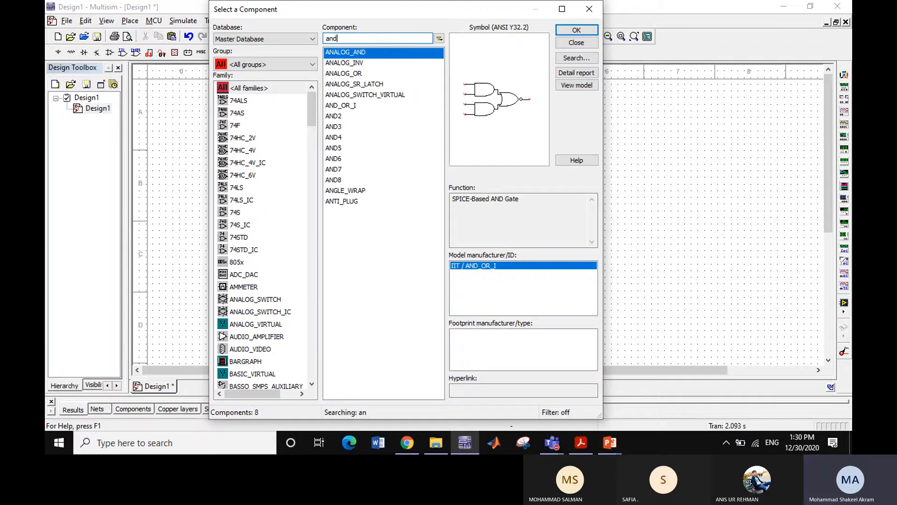
{"action": "key", "text": "BackSpace"}
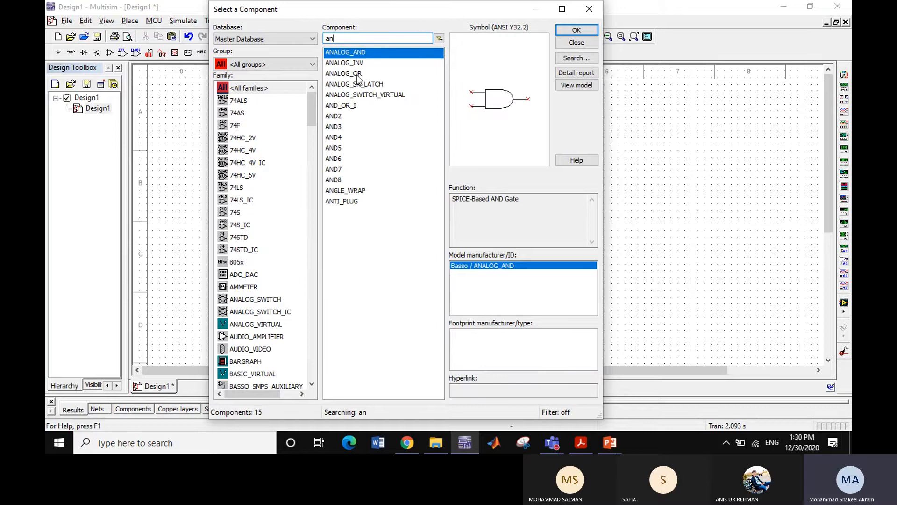
{"action": "type", "text": "d"}
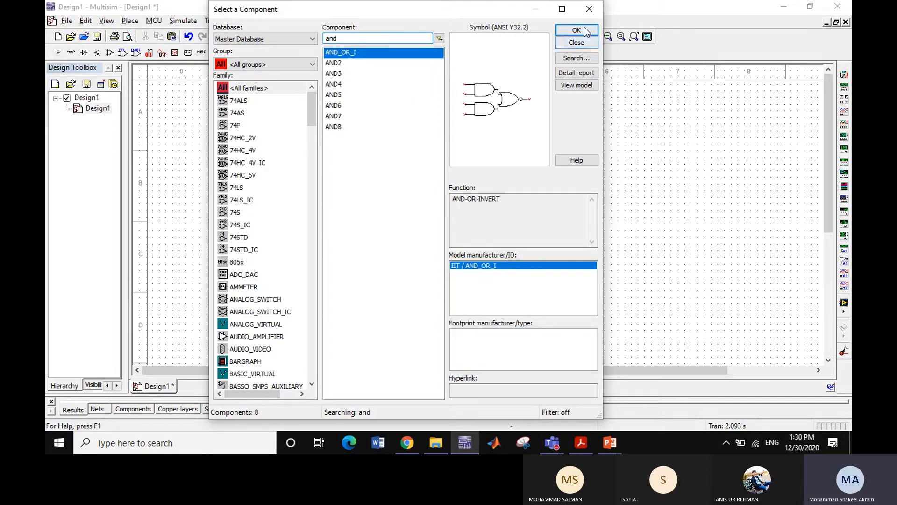
{"action": "left_click", "coordinate": [348, 63]}
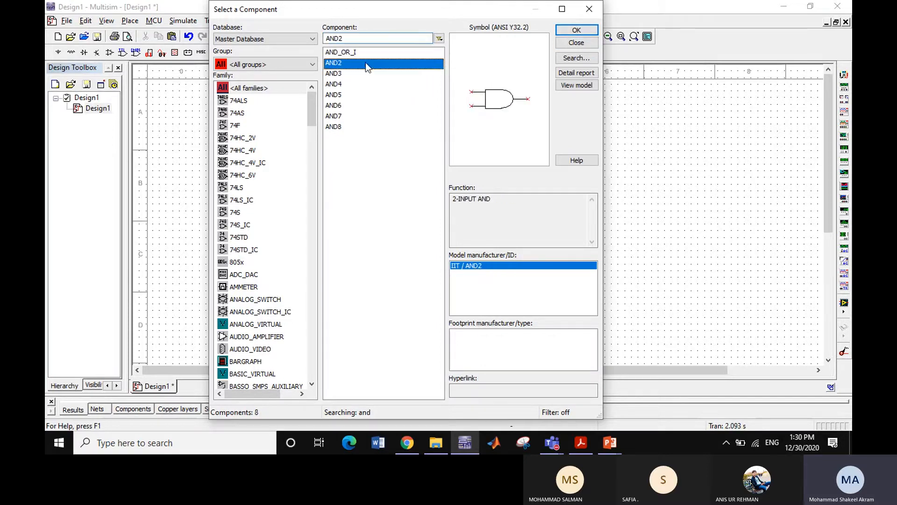
{"action": "left_click", "coordinate": [576, 29]}
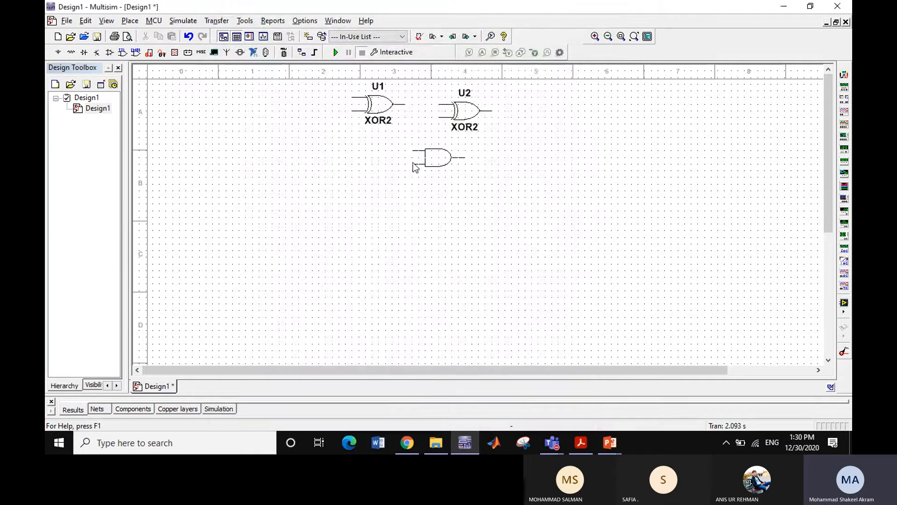
{"action": "left_click", "coordinate": [421, 159]}
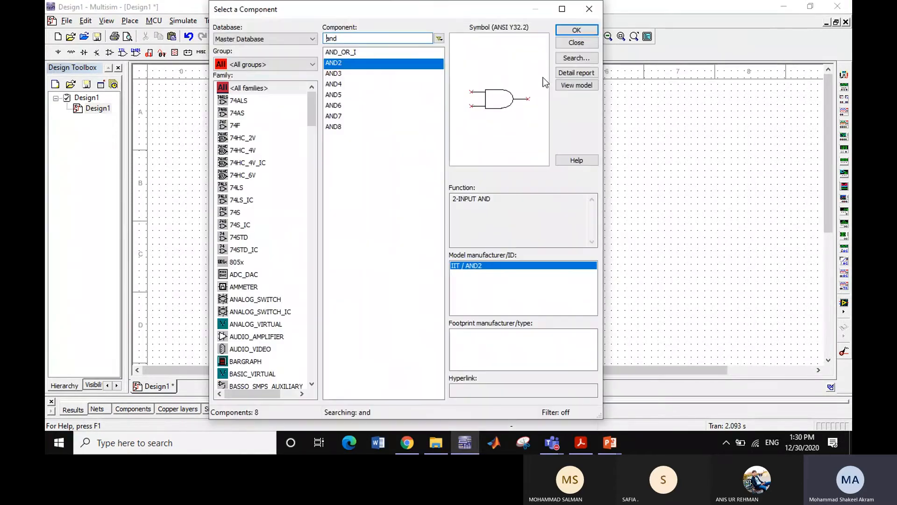
{"action": "left_click", "coordinate": [576, 30]}
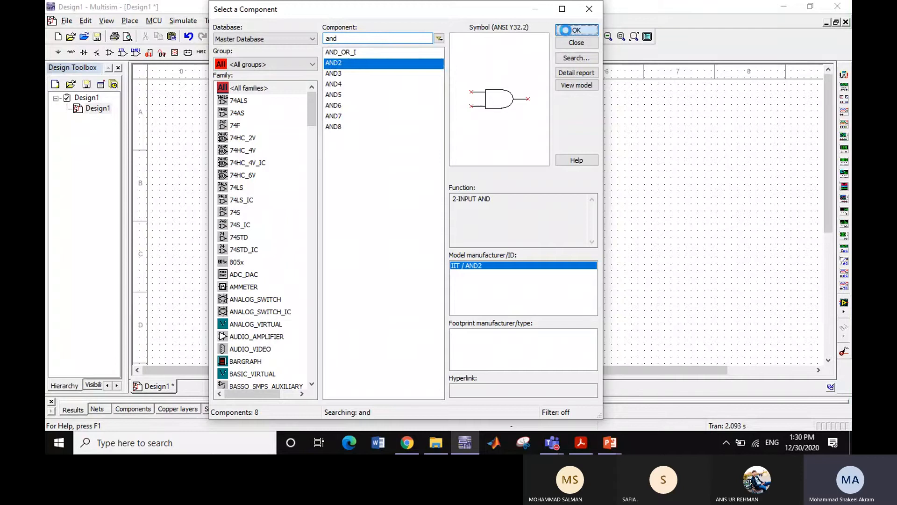
{"action": "left_click", "coordinate": [425, 192]}
Search for "or", place an OR2 gate to the right of the AND gates, and close the component browser.
{"action": "double_click", "coordinate": [352, 39]}
{"action": "type", "text": "o"}
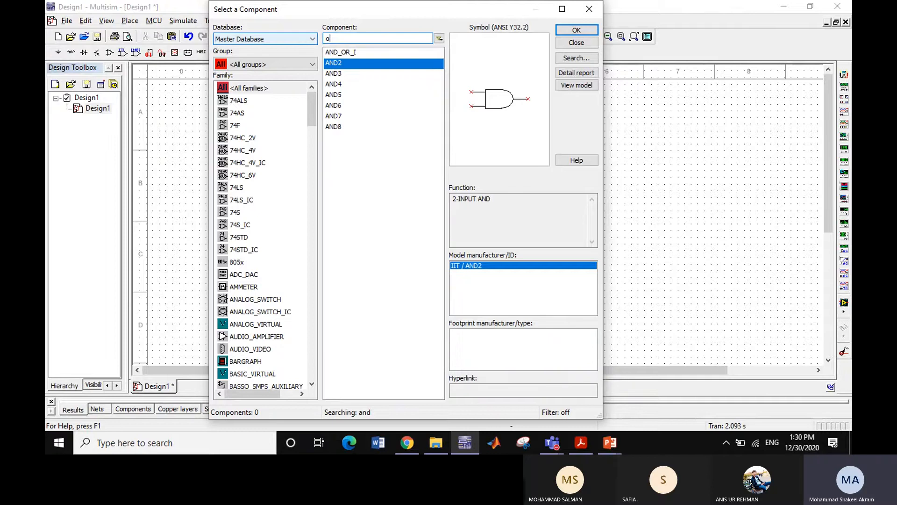
{"action": "type", "text": "r"}
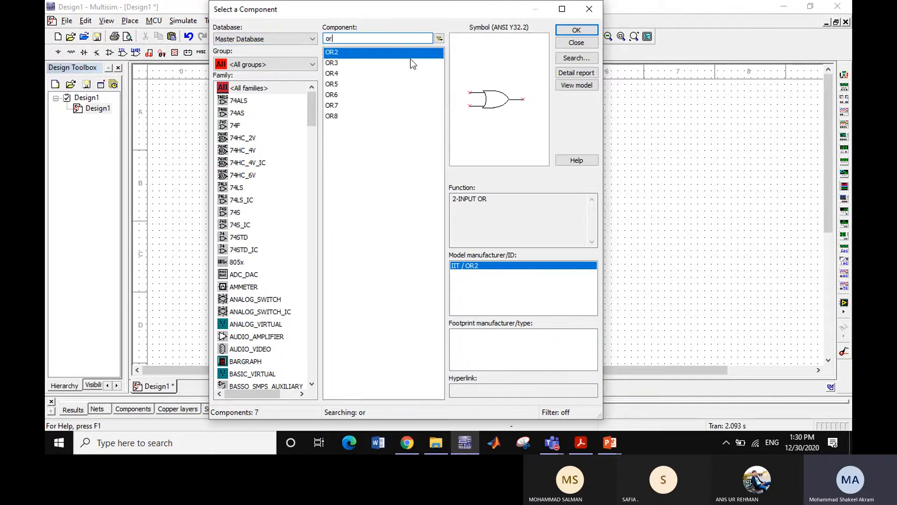
{"action": "left_click", "coordinate": [574, 33]}
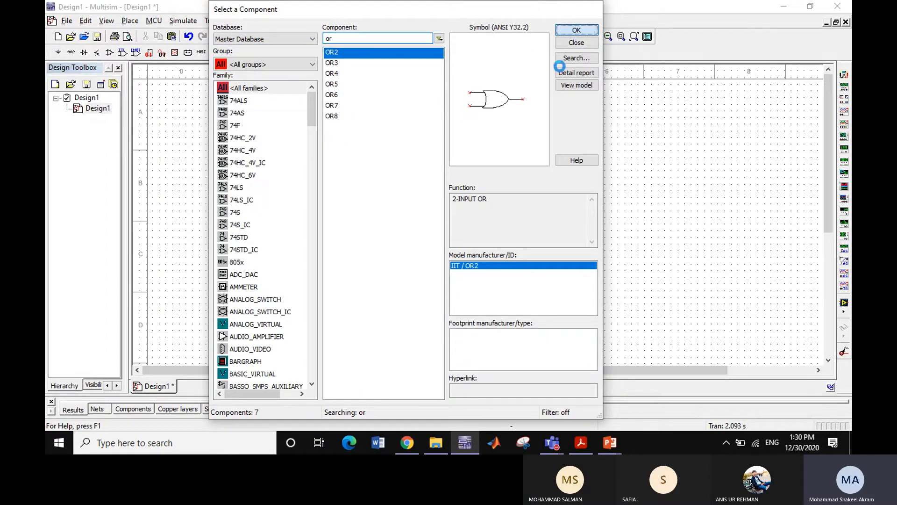
{"action": "left_click", "coordinate": [492, 170]}
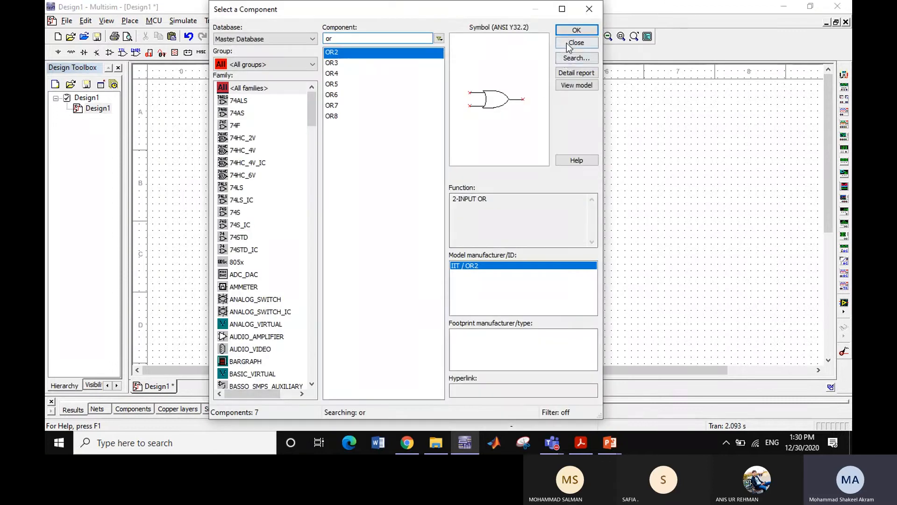
{"action": "left_click", "coordinate": [574, 43]}
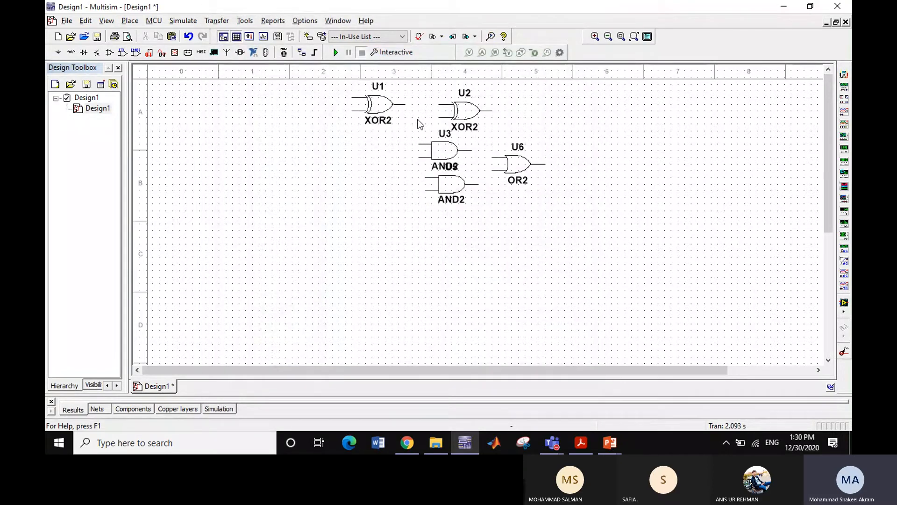
Draw open-ended wires leftward from both inputs of XOR gate U1.
{"action": "left_click", "coordinate": [353, 97]}
{"action": "double_click", "coordinate": [312, 97]}
{"action": "left_click", "coordinate": [353, 111]}
{"action": "double_click", "coordinate": [312, 111]}
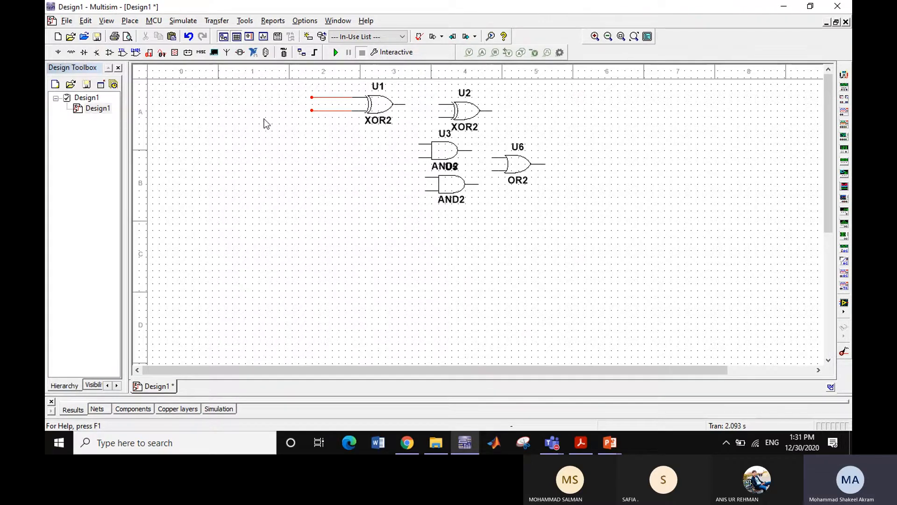
Add the text label "A0" at the open end of U1's upper input wire.
{"action": "right_click", "coordinate": [277, 95]}
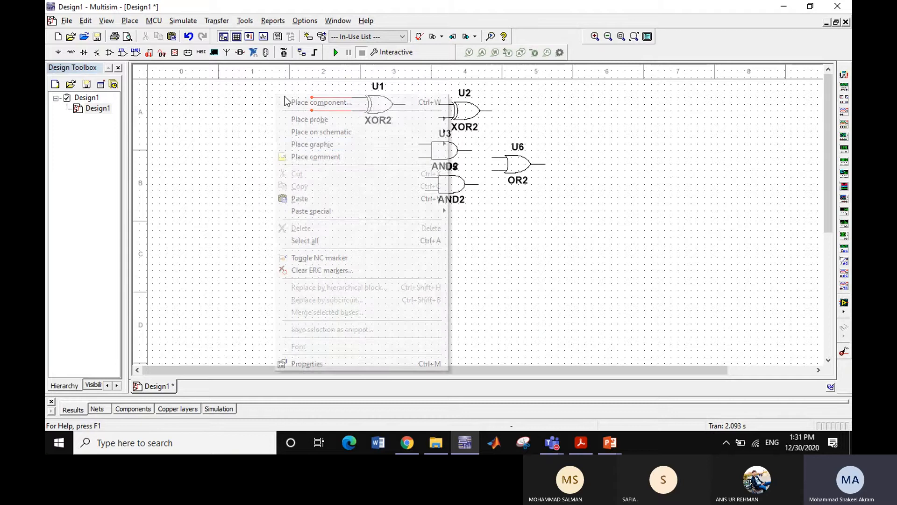
{"action": "mouse_move", "coordinate": [435, 148]}
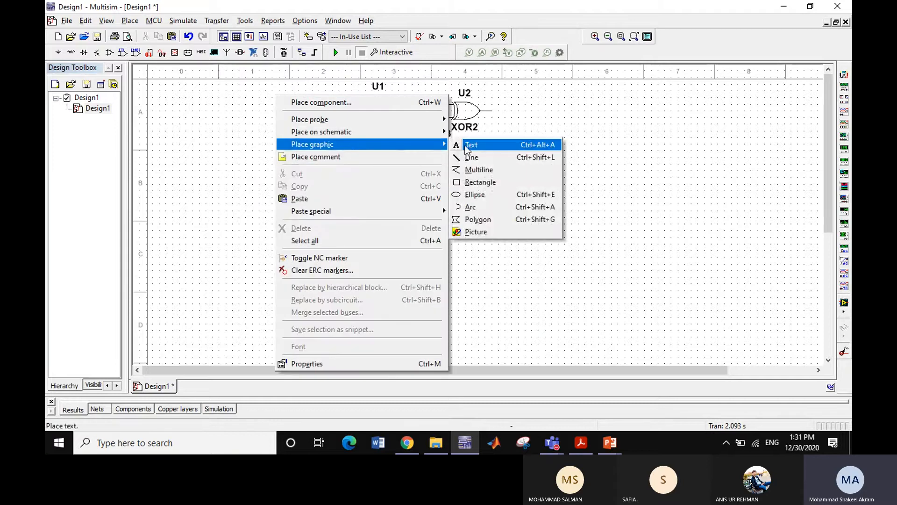
{"action": "left_click", "coordinate": [471, 145]}
{"action": "left_click", "coordinate": [313, 93]}
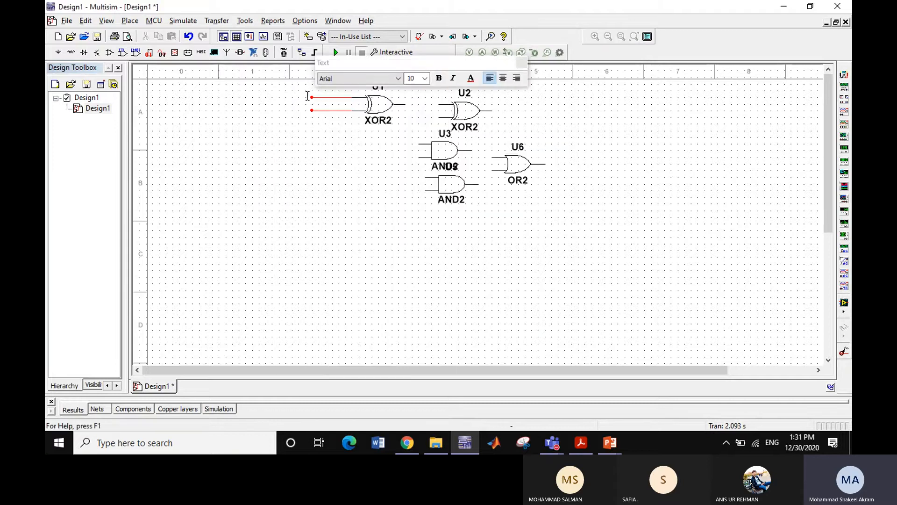
{"action": "type", "text": "A0"}
Nudge the A0 label left and up so it clears the end of the upper input wire.
{"action": "left_click", "coordinate": [305, 102]}
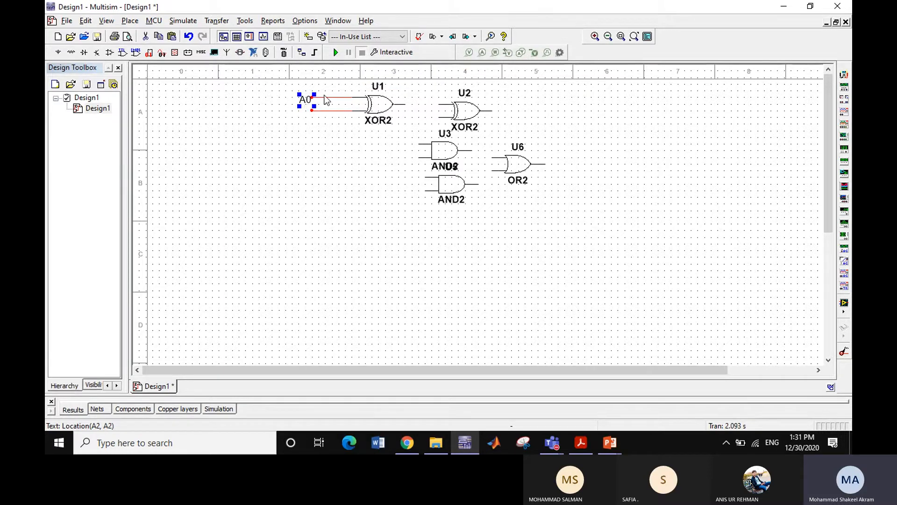
{"action": "key", "text": "Left"}
{"action": "key", "text": "Left"}
{"action": "key", "text": "Up"}
{"action": "key", "text": "Up"}
{"action": "key", "text": "Up"}
{"action": "key", "text": "Up"}
{"action": "key", "text": "Up"}
{"action": "key", "text": "Up"}
{"action": "key", "text": "Up"}
{"action": "key", "text": "Up"}
{"action": "left_click", "coordinate": [341, 131]}
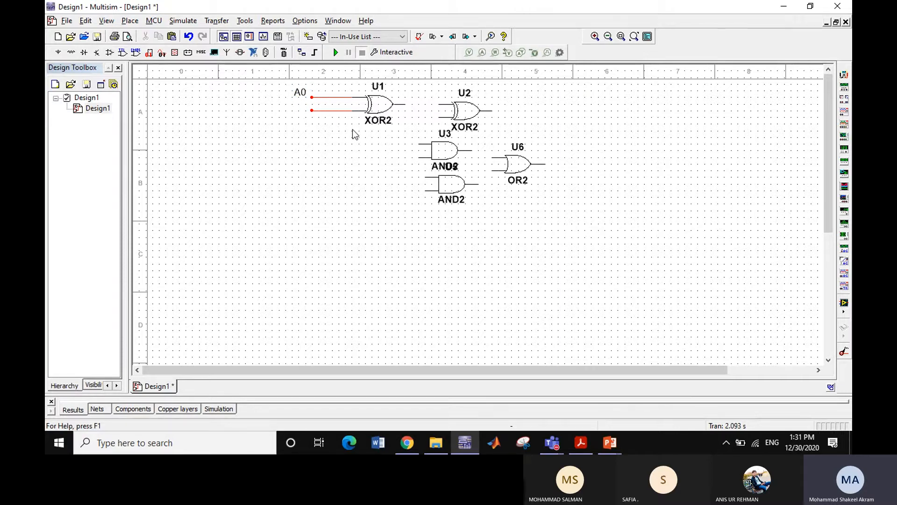
Add the text label "B0" at the open end of U1's lower input wire.
{"action": "right_click", "coordinate": [293, 114]}
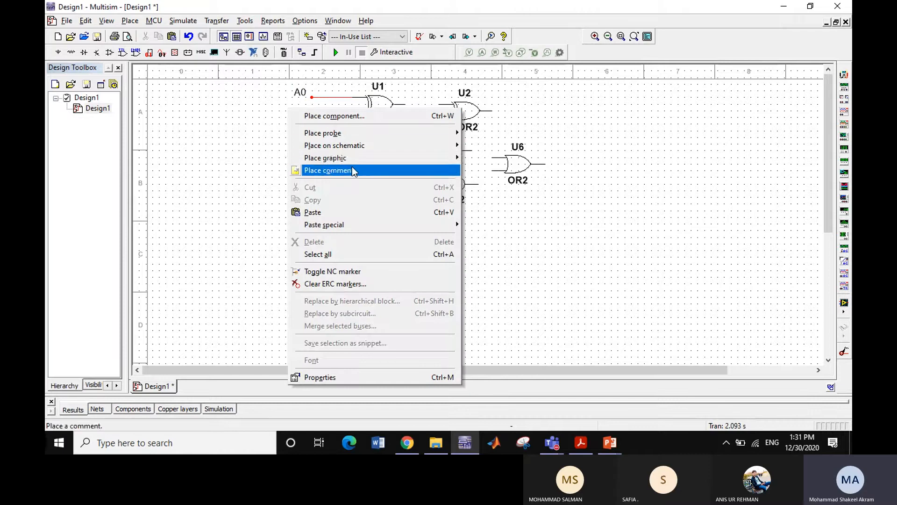
{"action": "mouse_move", "coordinate": [355, 158]}
{"action": "left_click", "coordinate": [469, 159]}
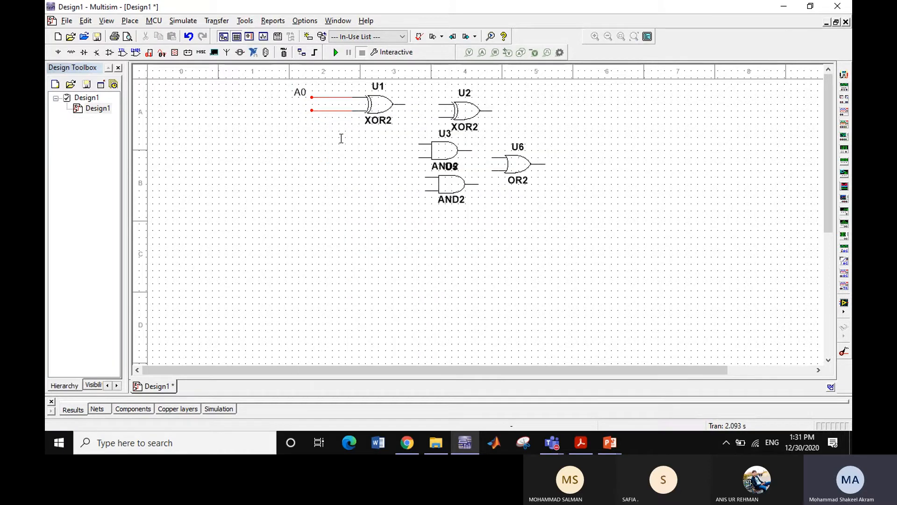
{"action": "left_click", "coordinate": [297, 116]}
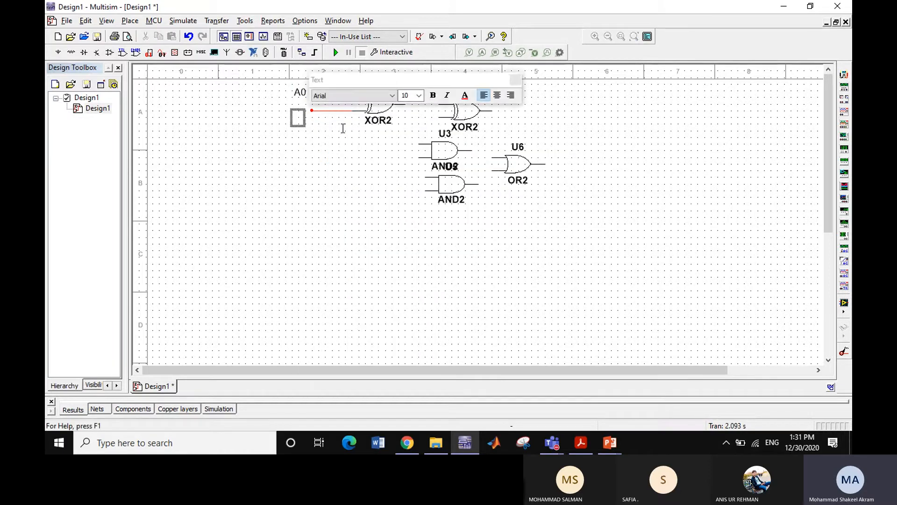
{"action": "type", "text": "B0"}
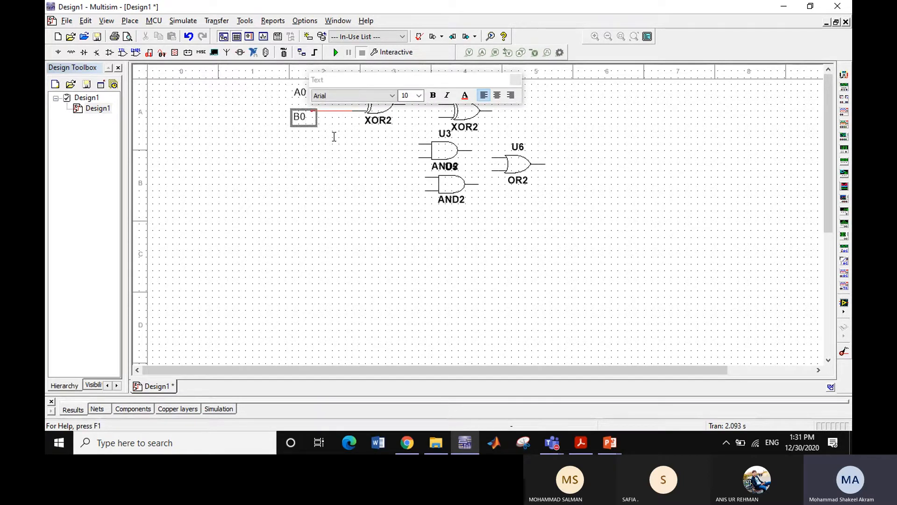
{"action": "left_click", "coordinate": [332, 143]}
{"action": "left_click", "coordinate": [345, 150]}
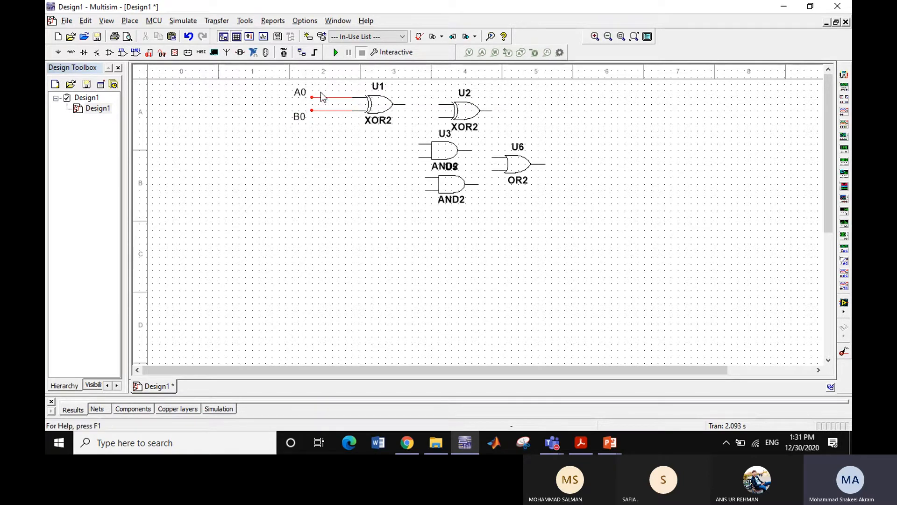
Wire the output of XOR gate U1 to the upper input of XOR gate U2.
{"action": "left_click", "coordinate": [404, 106]}
{"action": "left_click", "coordinate": [438, 104]}
Add the text label "Cin" below the B0 label.
{"action": "right_click", "coordinate": [304, 139]}
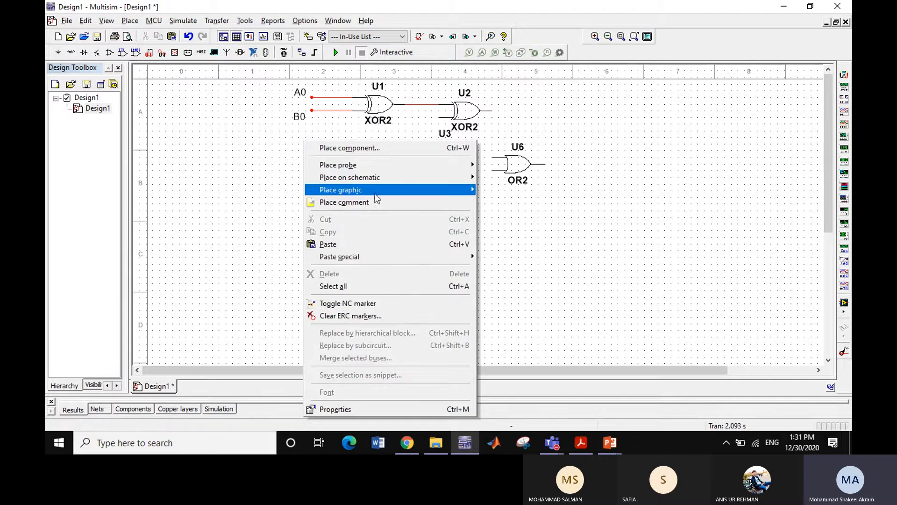
{"action": "left_click", "coordinate": [514, 190]}
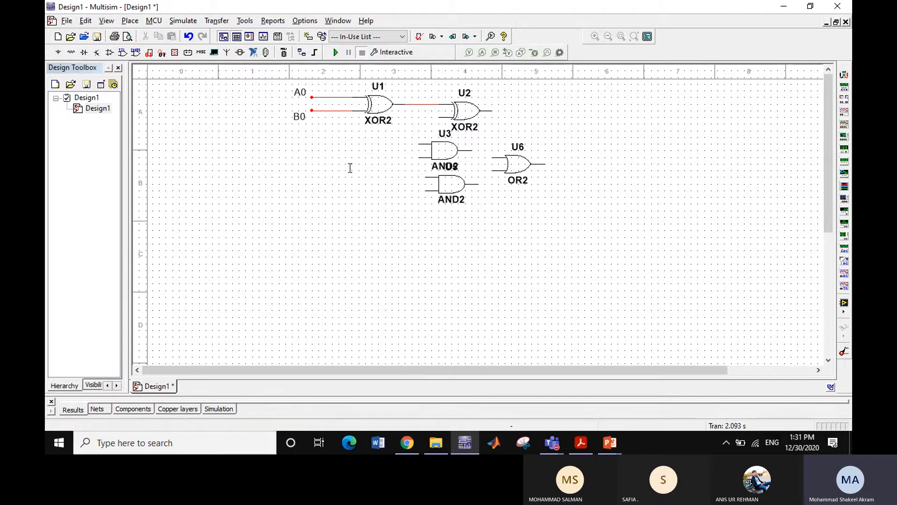
{"action": "left_click", "coordinate": [294, 147]}
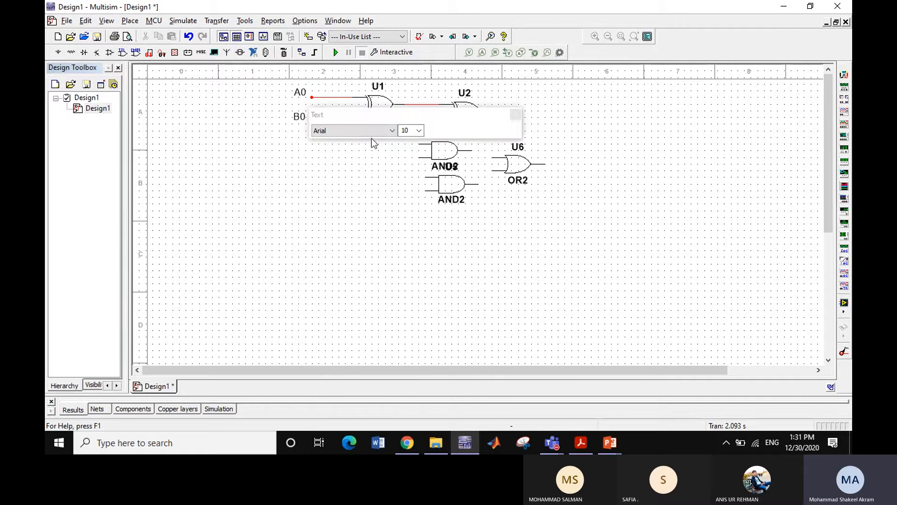
{"action": "type", "text": "Cin"}
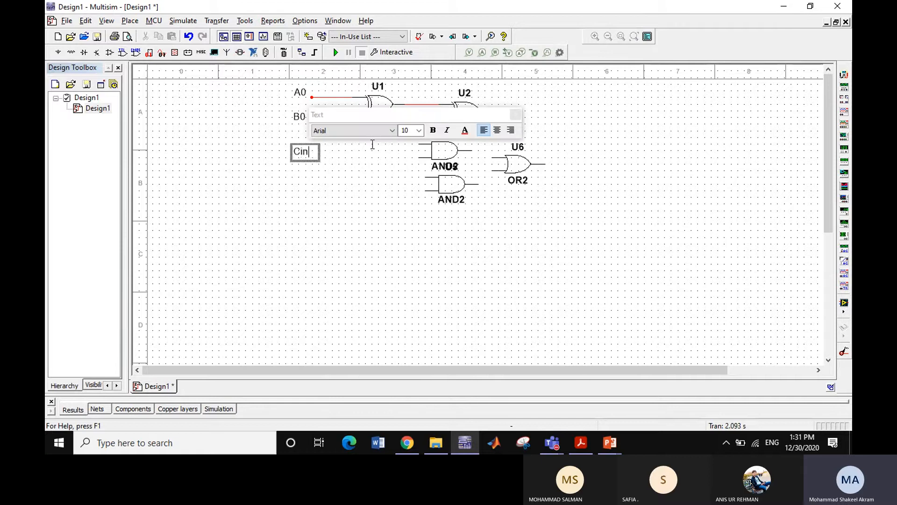
{"action": "left_click", "coordinate": [395, 177]}
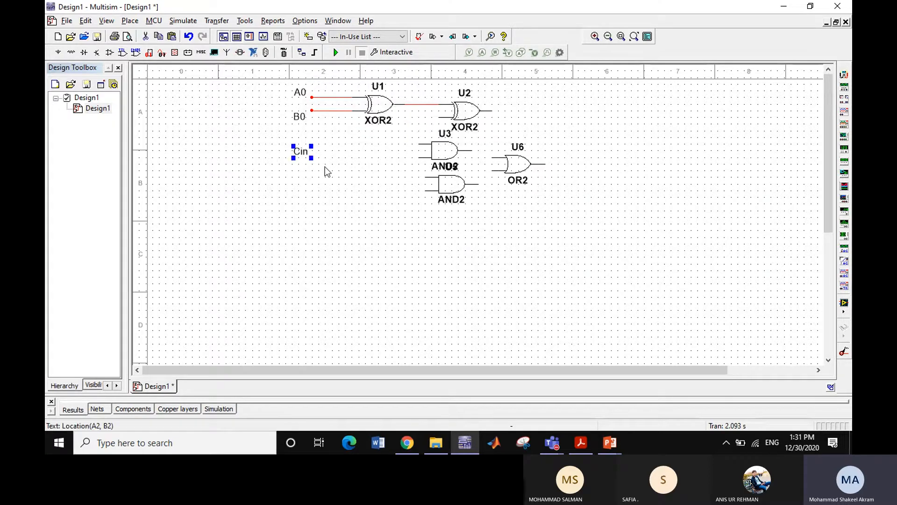
{"action": "left_click", "coordinate": [341, 188]}
{"action": "left_click", "coordinate": [439, 118]}
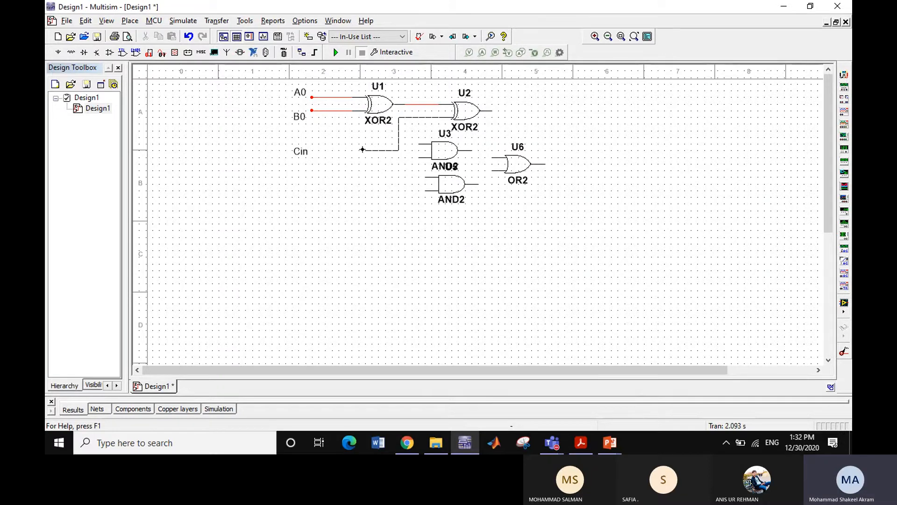
{"action": "key", "text": "Escape"}
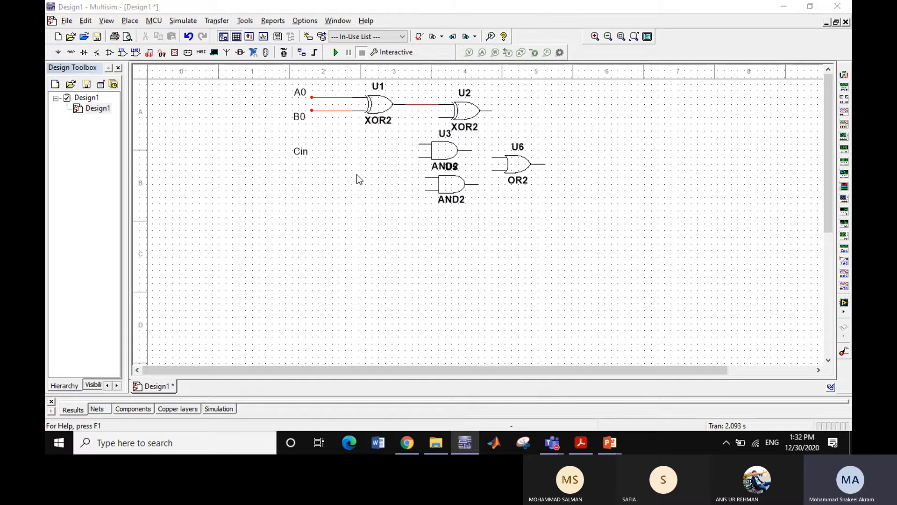
{"action": "double_click", "coordinate": [301, 151]}
{"action": "left_click", "coordinate": [566, 119]}
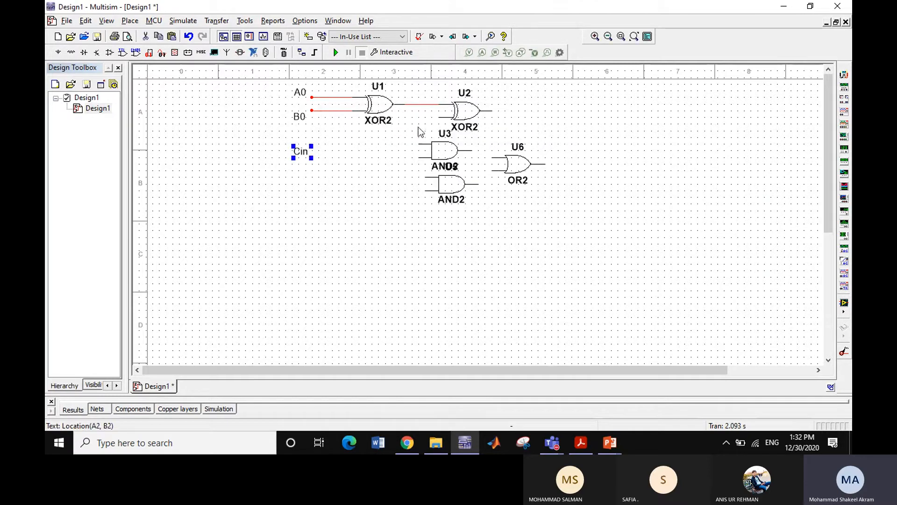
{"action": "left_click", "coordinate": [439, 118]}
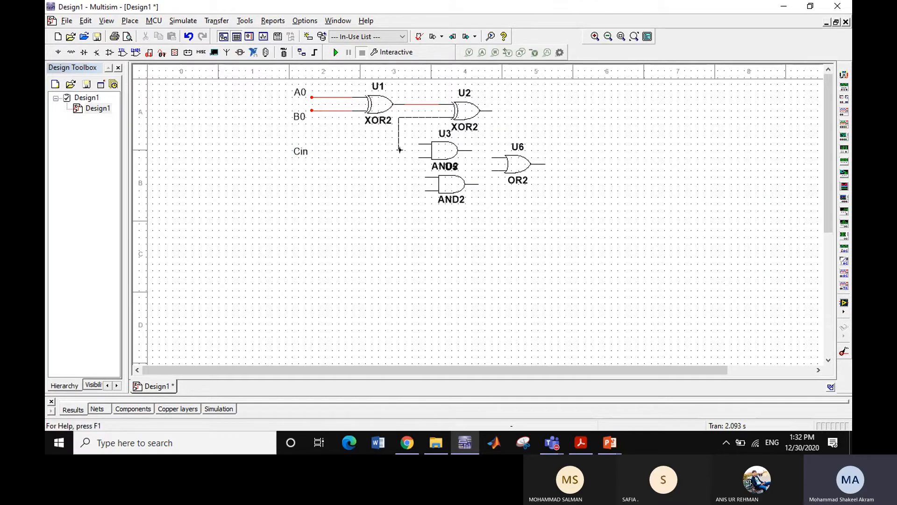
{"action": "double_click", "coordinate": [314, 150]}
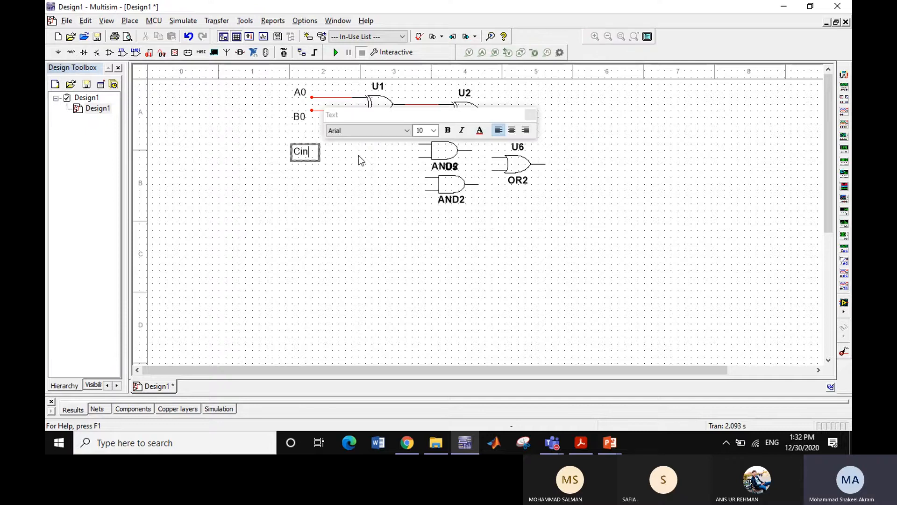
{"action": "left_click", "coordinate": [530, 115]}
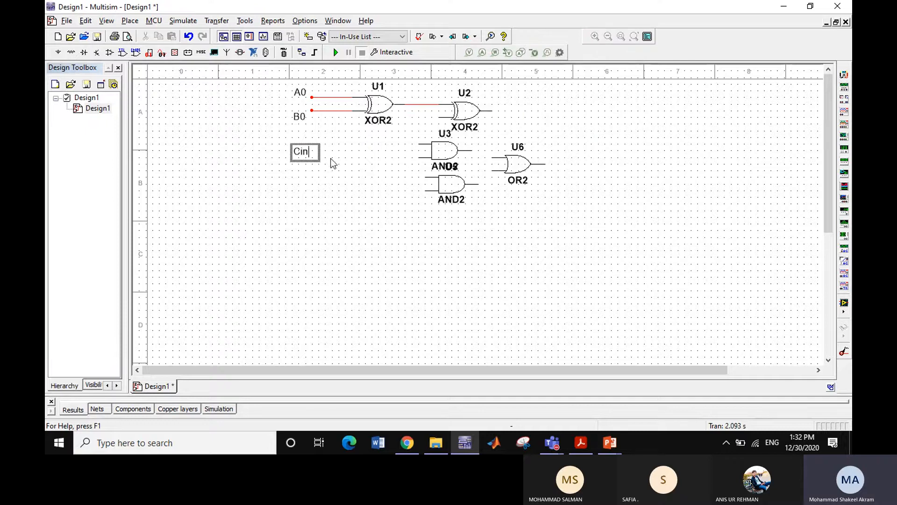
Nudge the Cin label left and wire the lower input of XOR gate U2 to an open end beside it.
{"action": "left_click", "coordinate": [306, 156]}
{"action": "key", "text": "Left"}
{"action": "key", "text": "Left"}
{"action": "key", "text": "Left"}
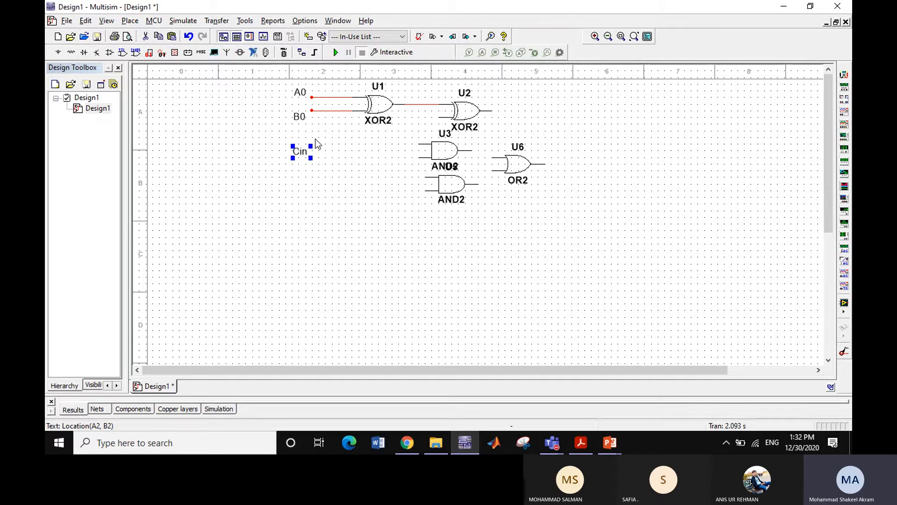
{"action": "key", "text": "Left"}
{"action": "key", "text": "Left"}
{"action": "key", "text": "Left"}
{"action": "left_click", "coordinate": [374, 196]}
{"action": "left_click", "coordinate": [441, 117]}
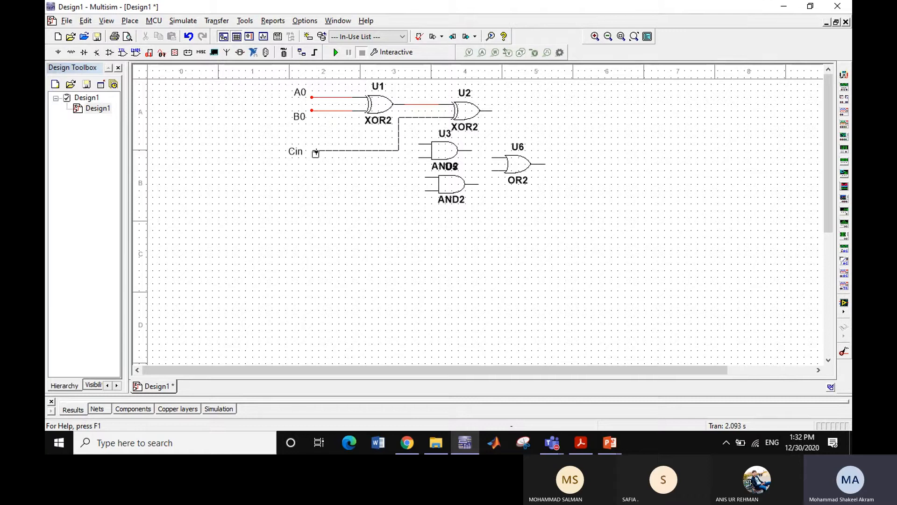
{"action": "left_click", "coordinate": [313, 151]}
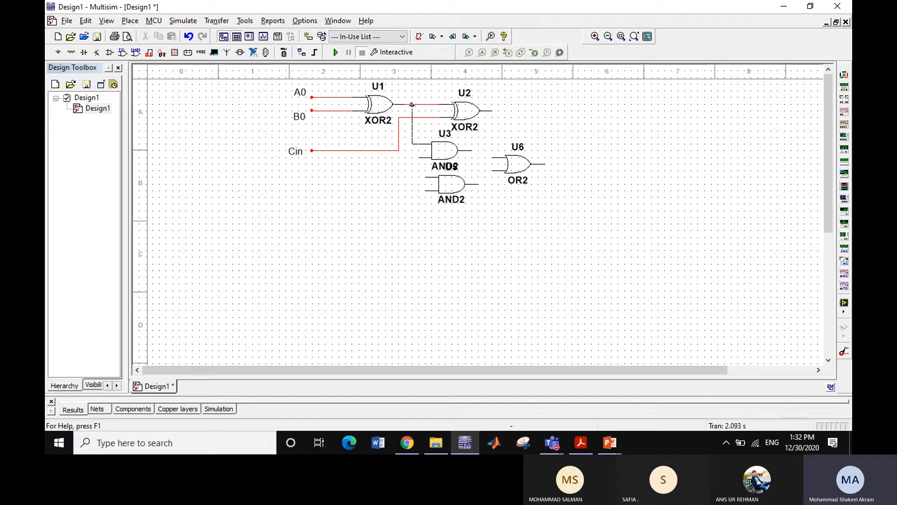
Wire AND gate U3's inputs to U1's output and the Cin wire, and the lower AND gate's inputs to the A0 and B0 wires.
{"action": "left_click_drag", "start_coordinate": [411, 108], "coordinate": [399, 154]}
{"action": "left_click", "coordinate": [398, 151]}
{"action": "left_click_drag", "start_coordinate": [427, 176], "coordinate": [346, 98]}
{"action": "left_click_drag", "start_coordinate": [424, 190], "coordinate": [339, 111]}
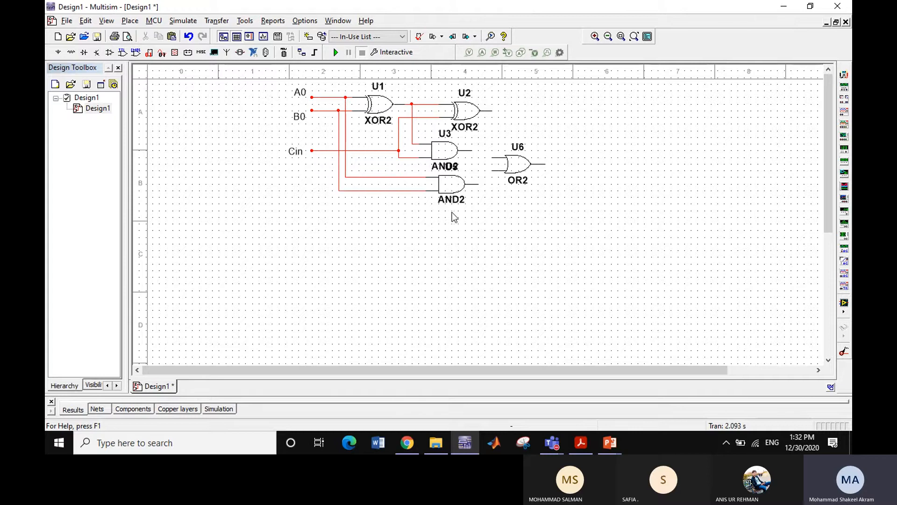
Wire the outputs of U3 and the lower AND gate to the upper and lower inputs of OR gate U6.
{"action": "left_click", "coordinate": [491, 158]}
{"action": "left_click", "coordinate": [472, 150]}
{"action": "left_click", "coordinate": [492, 171]}
{"action": "left_click", "coordinate": [478, 184]}
Extend the outputs of XOR gate U2 and OR gate U6 to vertically aligned open wire ends.
{"action": "left_click", "coordinate": [490, 111]}
{"action": "double_click", "coordinate": [565, 110]}
{"action": "left_click", "coordinate": [545, 164]}
{"action": "double_click", "coordinate": [565, 163]}
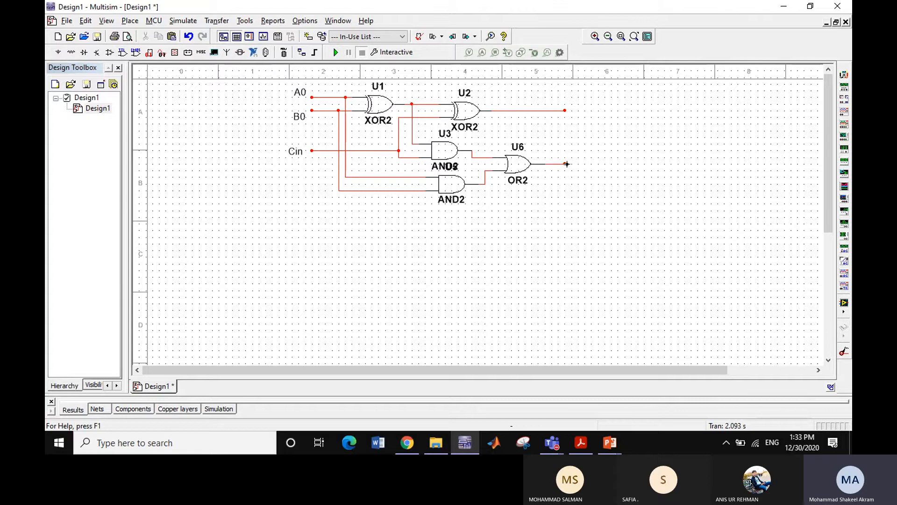
Add the text label "Sum0" at the open end of U2's output wire.
{"action": "right_click", "coordinate": [576, 107]}
{"action": "mouse_move", "coordinate": [634, 164]}
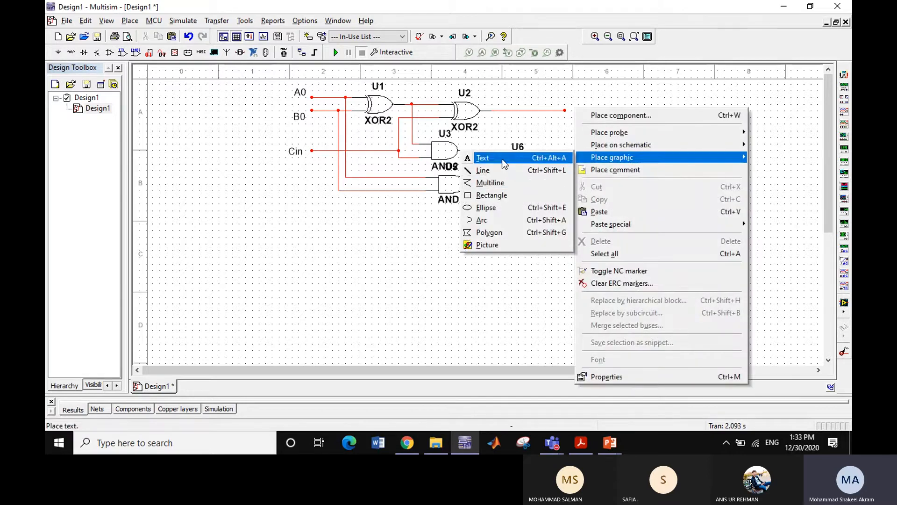
{"action": "left_click", "coordinate": [502, 158]}
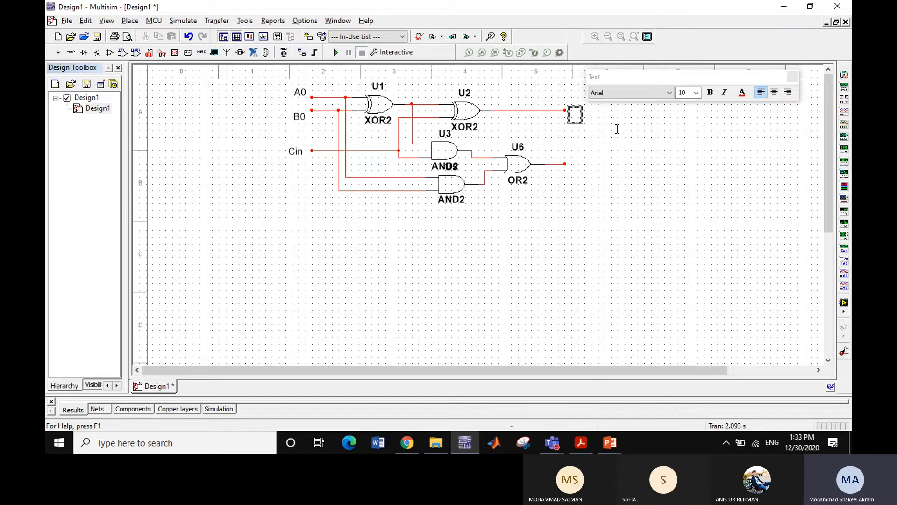
{"action": "type", "text": "Sum0"}
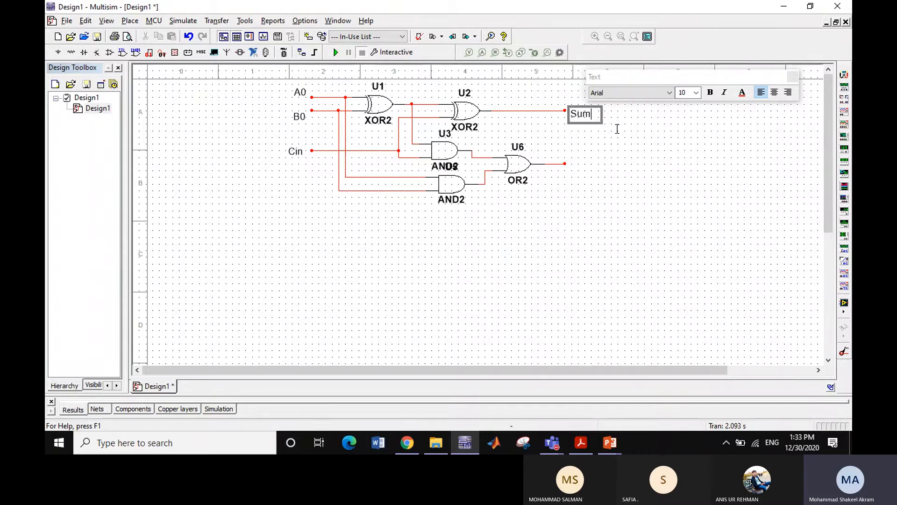
{"action": "left_click", "coordinate": [595, 150]}
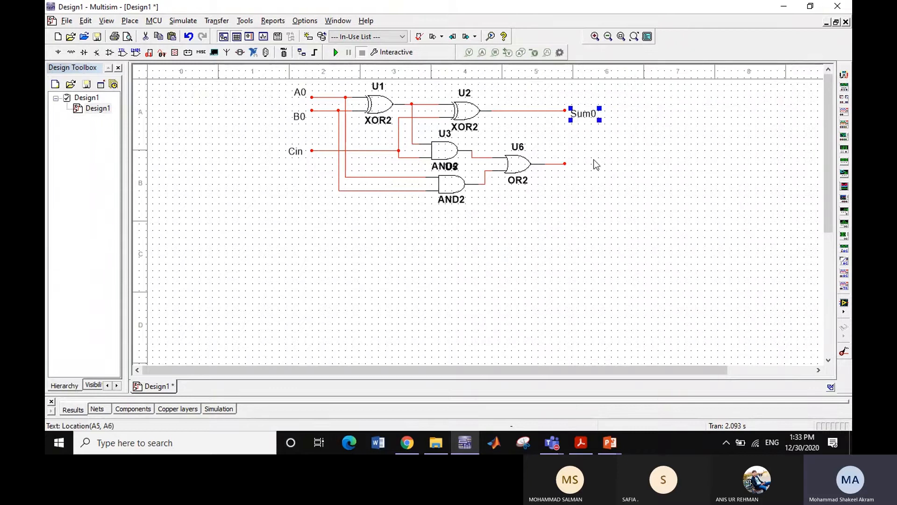
{"action": "left_click", "coordinate": [574, 168]}
Add the text label "Cout0" at the open end of U6's output wire.
{"action": "right_click", "coordinate": [574, 164]}
{"action": "mouse_move", "coordinate": [589, 52]}
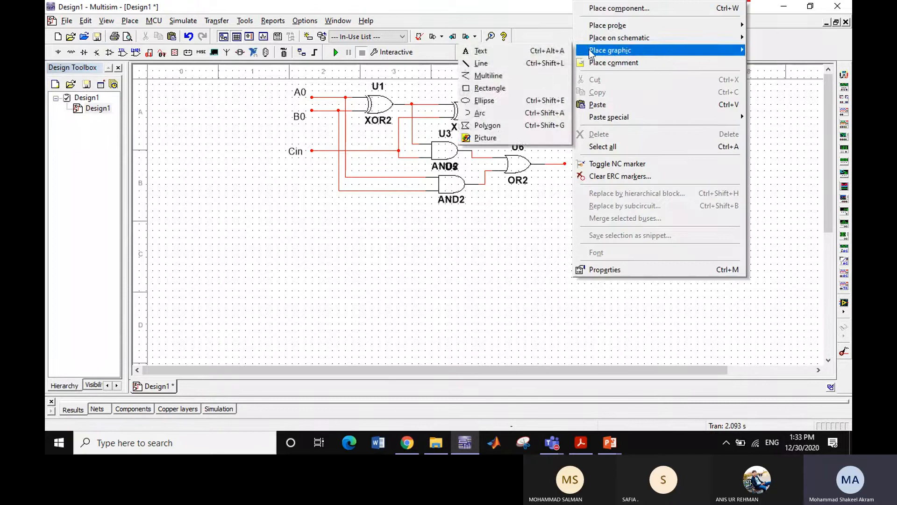
{"action": "left_click", "coordinate": [481, 51]}
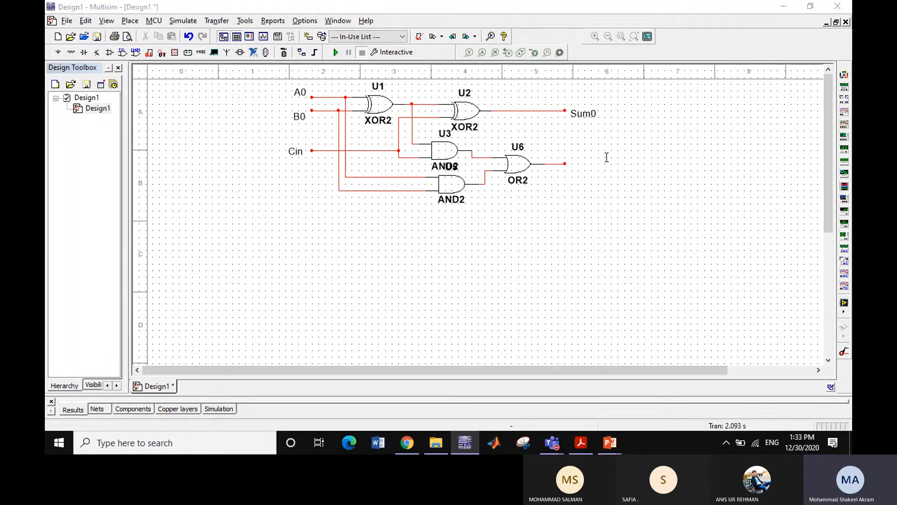
{"action": "left_click", "coordinate": [579, 162]}
{"action": "type", "text": "Cout"}
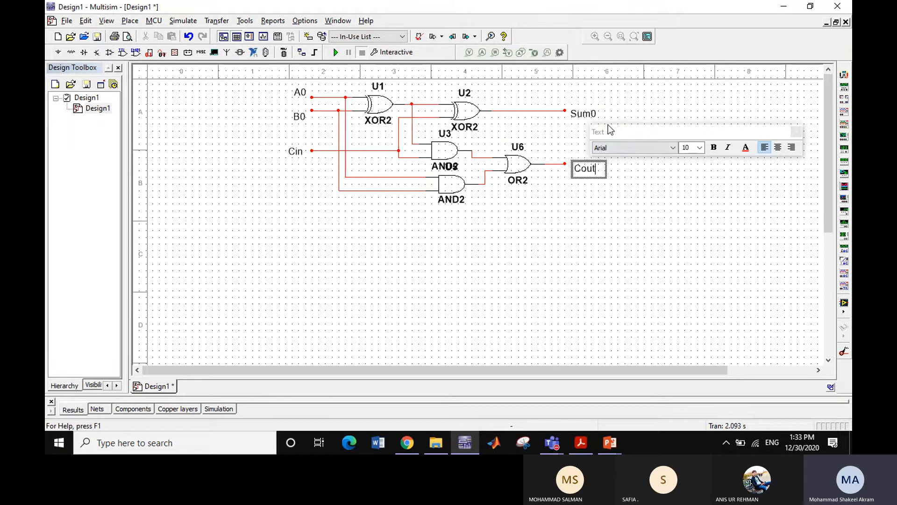
{"action": "type", "text": "0"}
{"action": "left_click", "coordinate": [590, 237]}
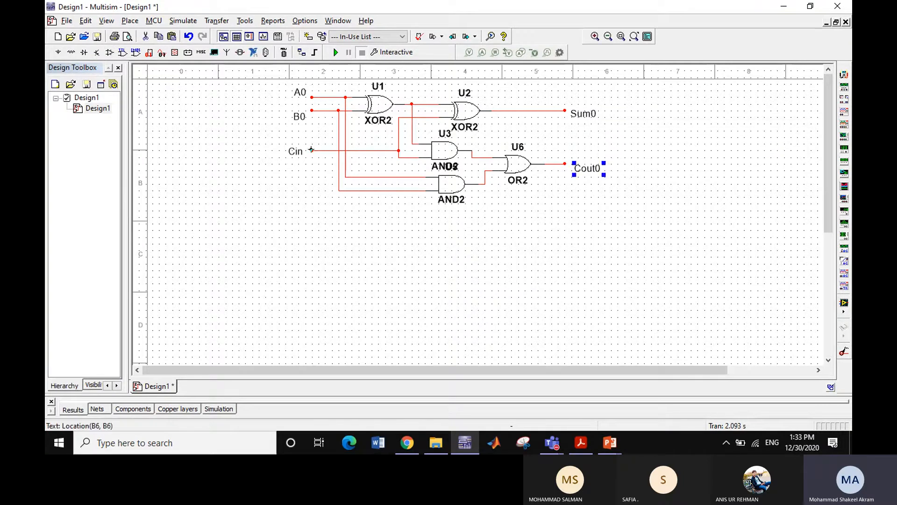
Change the Cin label's text to "Cin0".
{"action": "left_click", "coordinate": [299, 151]}
{"action": "double_click", "coordinate": [299, 151]}
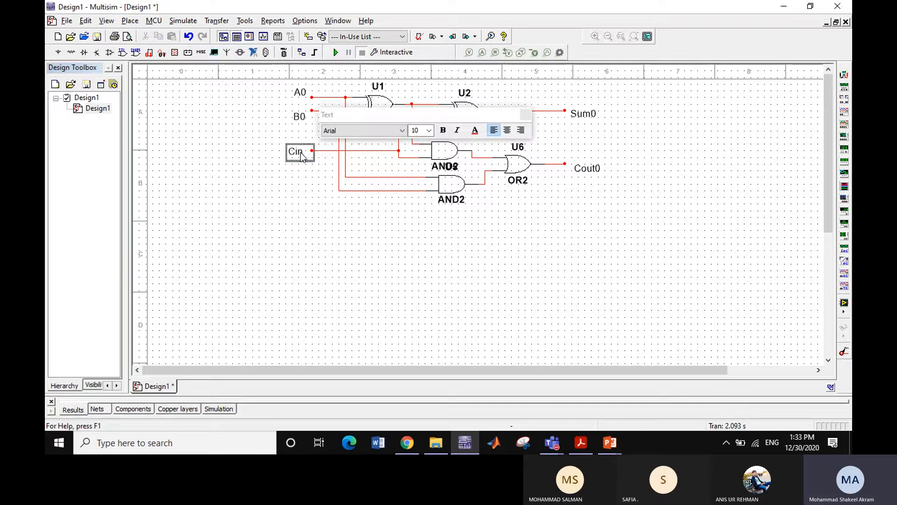
{"action": "type", "text": "0"}
{"action": "left_click", "coordinate": [405, 252]}
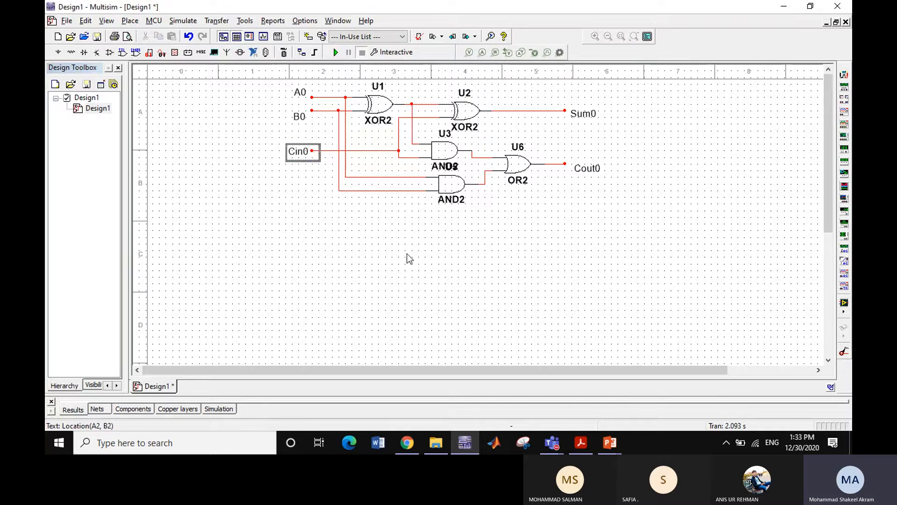
{"action": "left_click", "coordinate": [599, 265]}
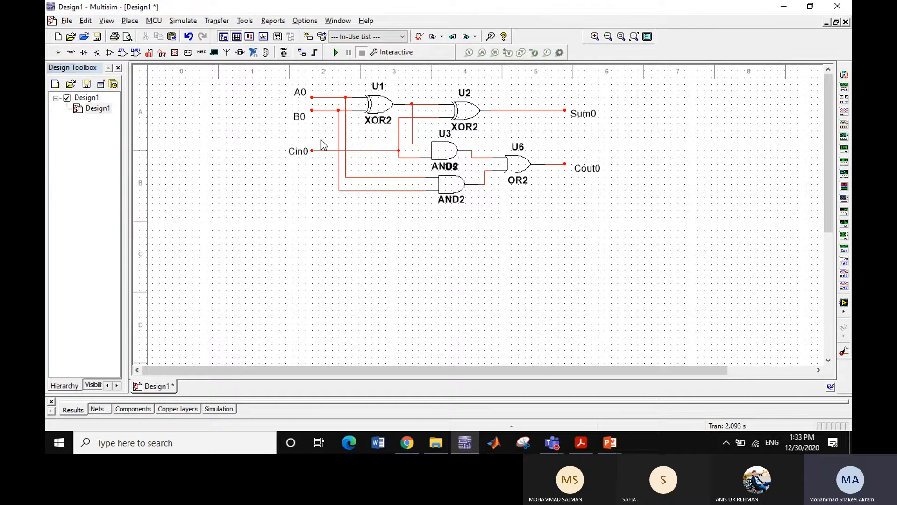
Copy the whole full adder with its labels and paste the duplicate directly below the original.
{"action": "left_click_drag", "start_coordinate": [253, 78], "coordinate": [625, 216]}
{"action": "key", "text": "ctrl+c"}
{"action": "key", "text": "ctrl+v"}
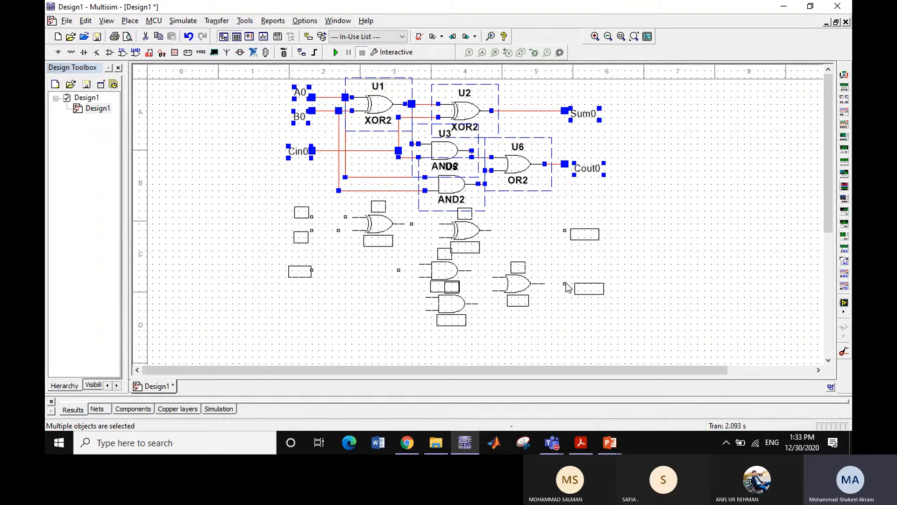
{"action": "left_click", "coordinate": [567, 286]}
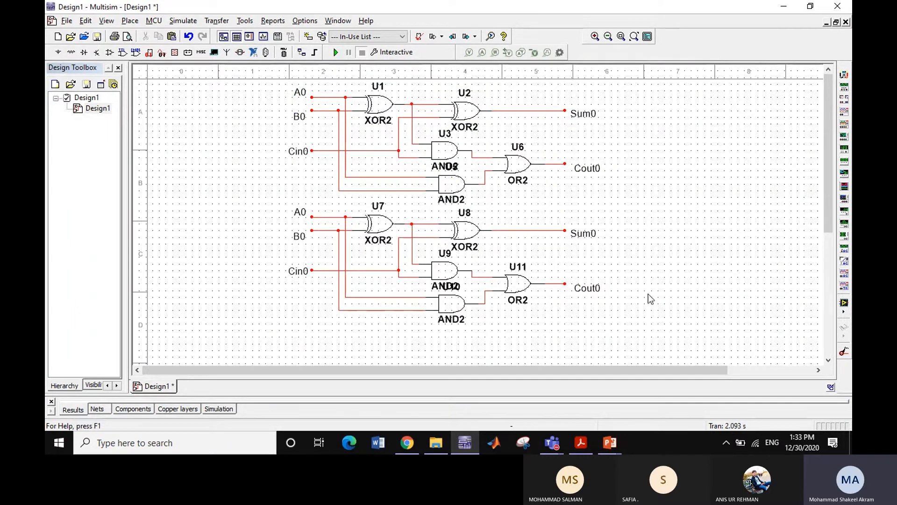
Change the duplicated adder's A0 and B0 labels to "A1" and "B1".
{"action": "left_click", "coordinate": [306, 216]}
{"action": "double_click", "coordinate": [304, 219]}
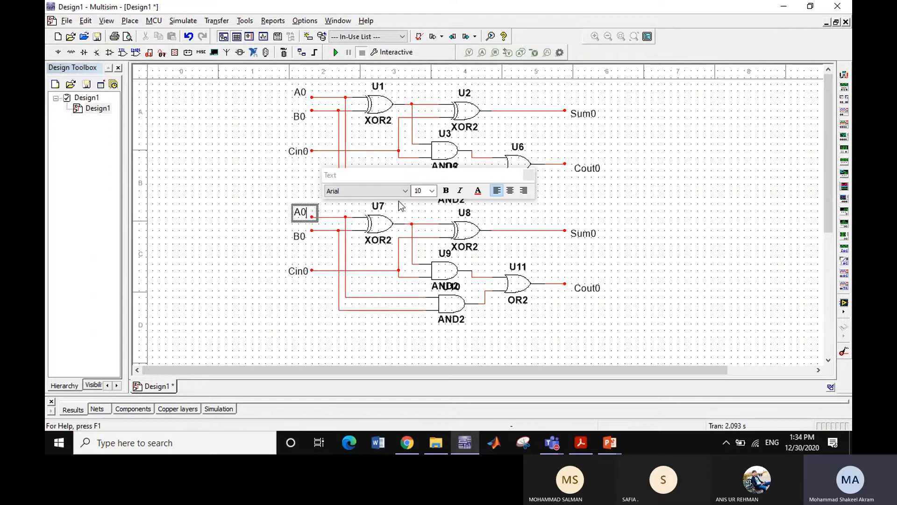
{"action": "key", "text": "BackSpace"}
{"action": "type", "text": "1"}
{"action": "left_click", "coordinate": [301, 238]}
{"action": "double_click", "coordinate": [304, 237]}
{"action": "key", "text": "BackSpace"}
{"action": "type", "text": "1"}
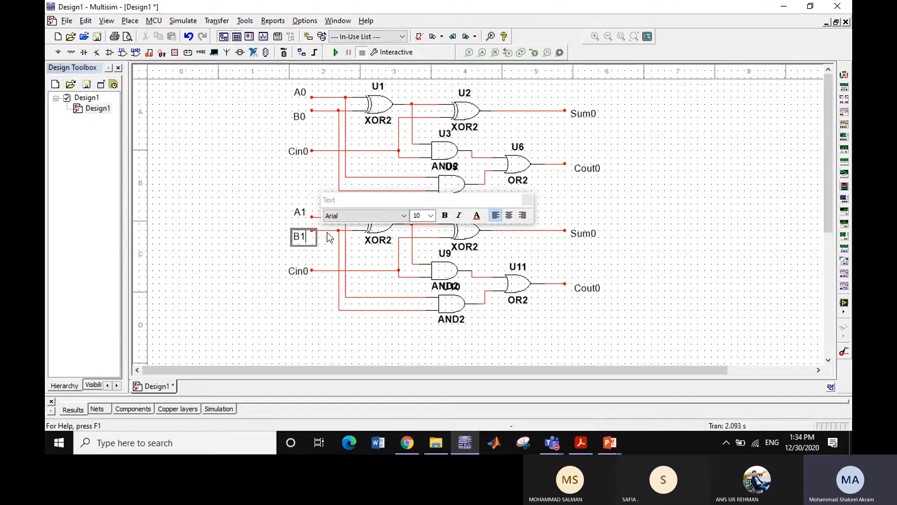
{"action": "left_click", "coordinate": [318, 322]}
Change the duplicated adder's Cin0 label to "Cin1".
{"action": "left_click", "coordinate": [296, 294]}
{"action": "double_click", "coordinate": [306, 271]}
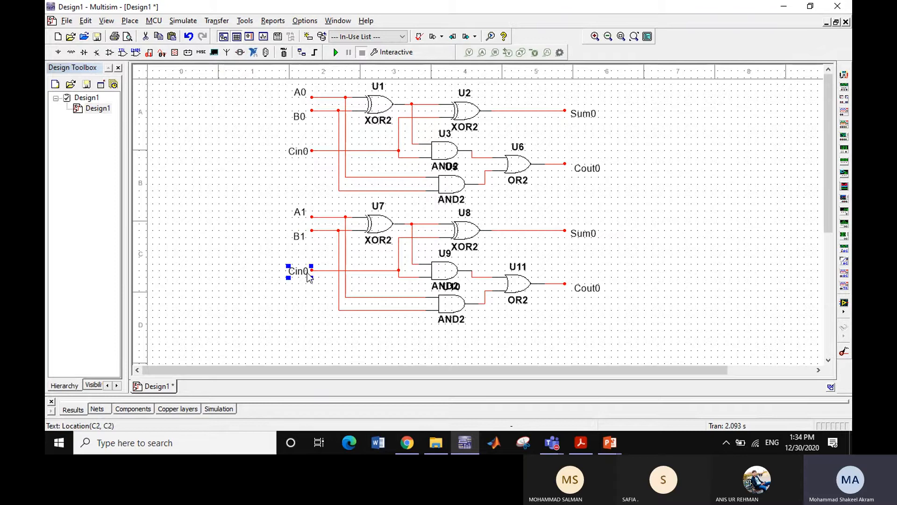
{"action": "key", "text": "BackSpace"}
{"action": "type", "text": "1"}
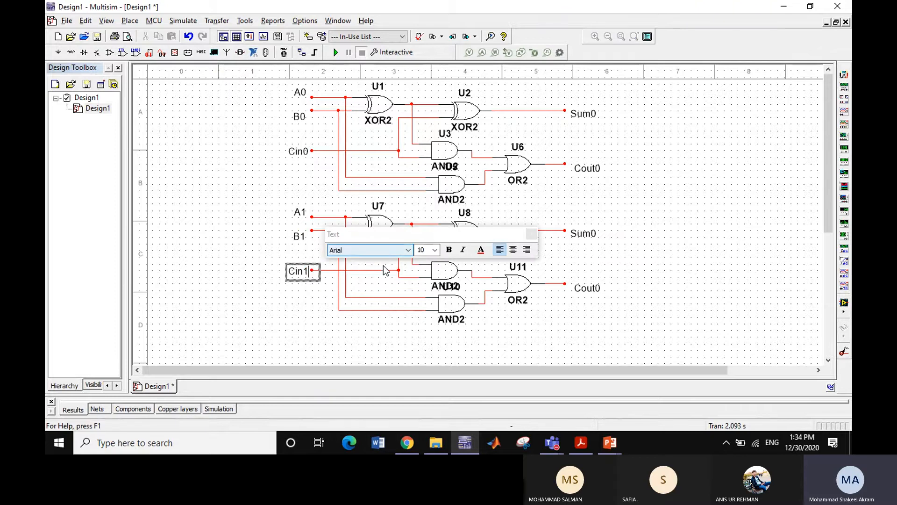
Change the duplicated adder's Sum0 label to "Sum1".
{"action": "double_click", "coordinate": [599, 235]}
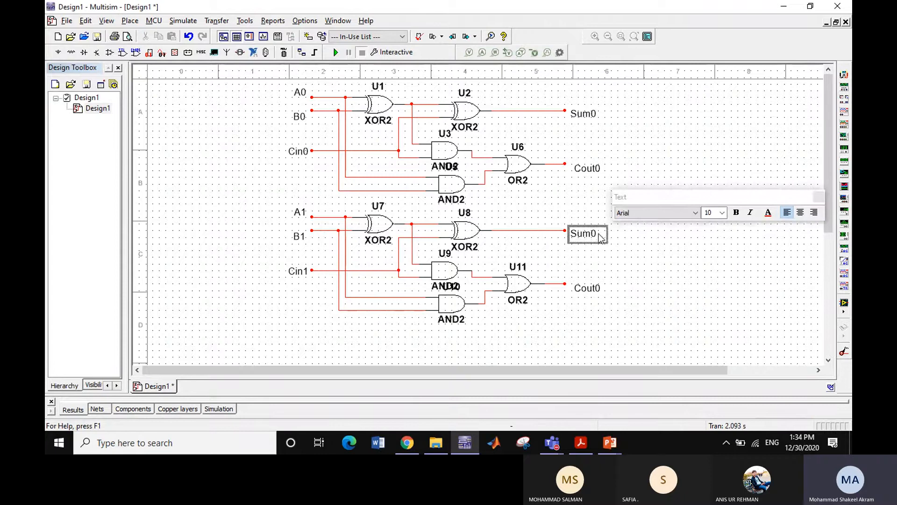
{"action": "key", "text": "BackSpace"}
{"action": "type", "text": "1"}
Change the duplicated adder's Cout0 label to "Cout1".
{"action": "left_click", "coordinate": [600, 292]}
{"action": "double_click", "coordinate": [599, 292]}
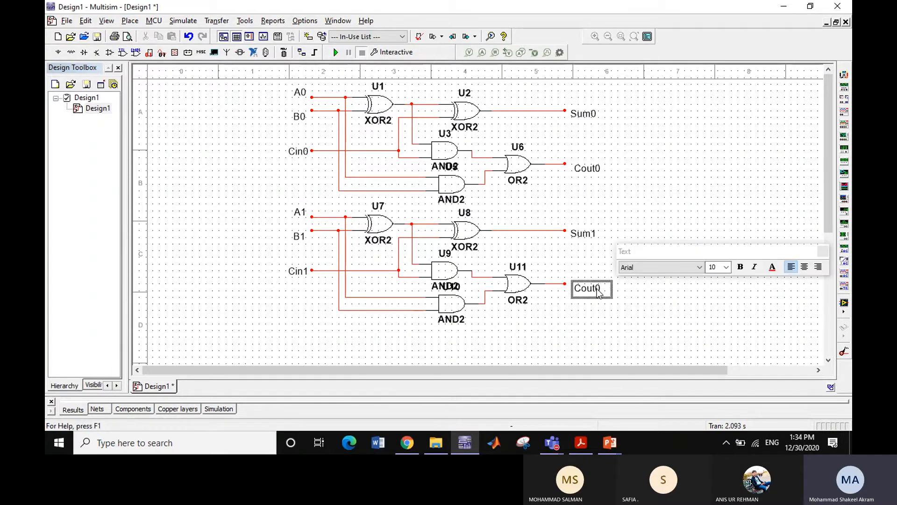
{"action": "key", "text": "BackSpace"}
{"action": "type", "text": "1"}
{"action": "left_click", "coordinate": [623, 312]}
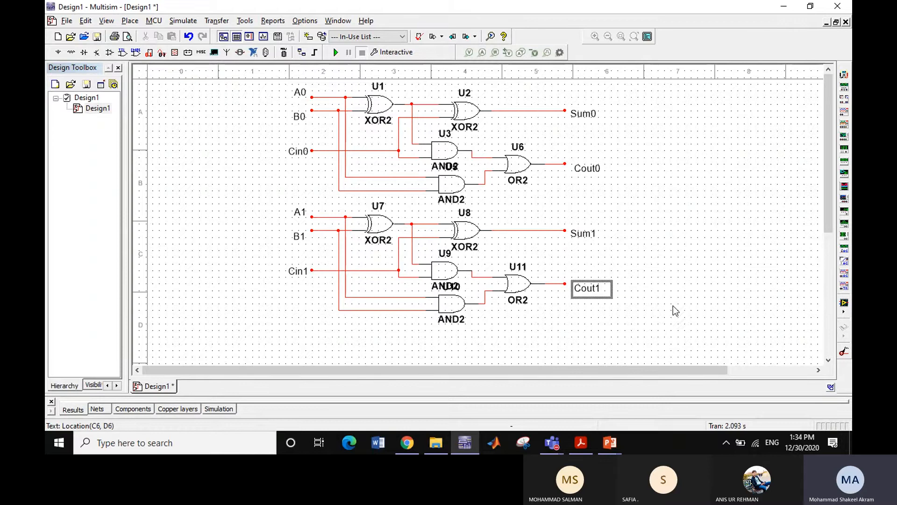
{"action": "left_click", "coordinate": [705, 247]}
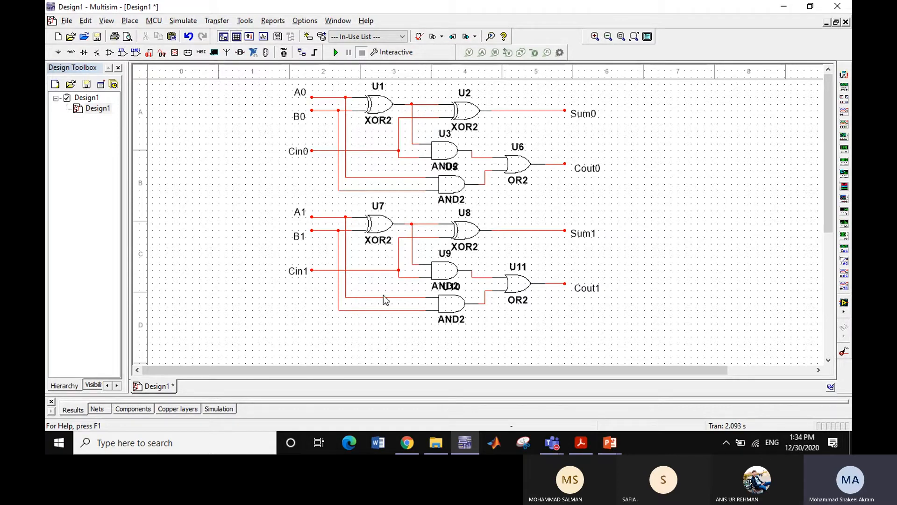
Wire the second adder's Cin1 input to the first adder's Cout0 output and set that net's color to blue.
{"action": "left_click", "coordinate": [311, 270]}
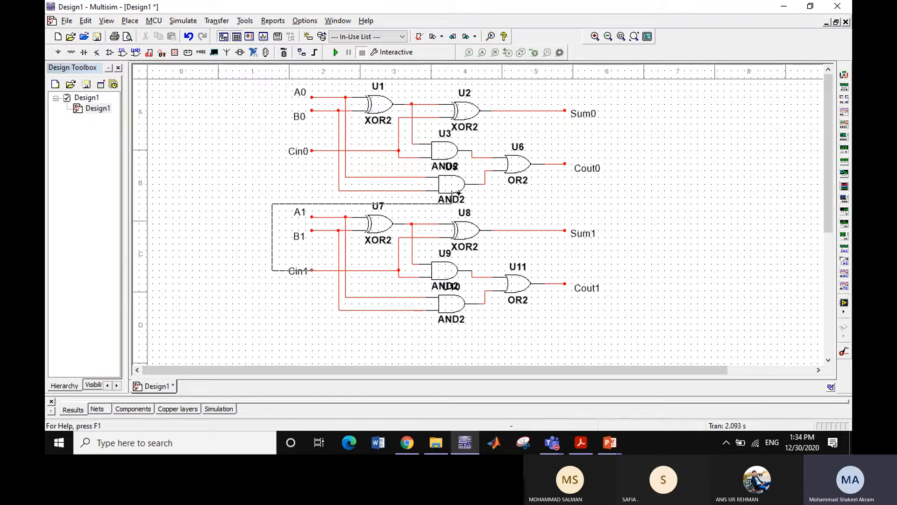
{"action": "left_click", "coordinate": [564, 165]}
{"action": "double_click", "coordinate": [563, 202]}
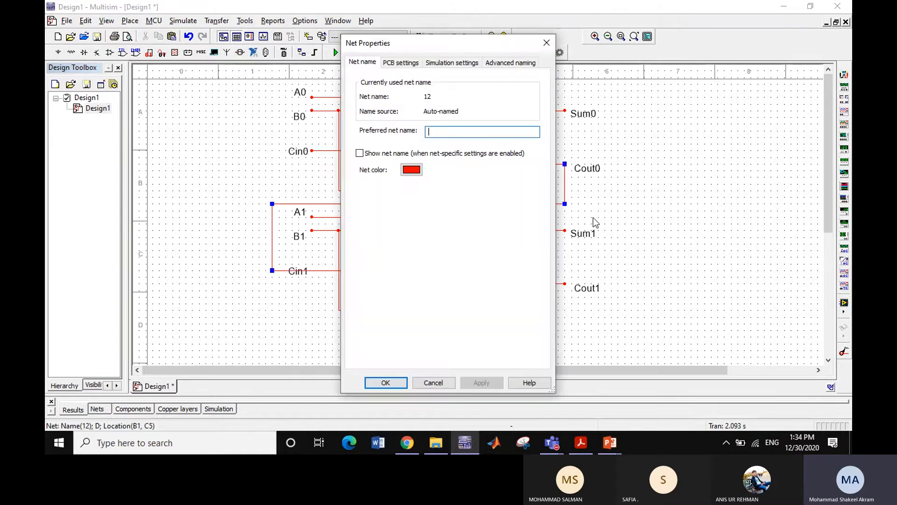
{"action": "left_click", "coordinate": [414, 171]}
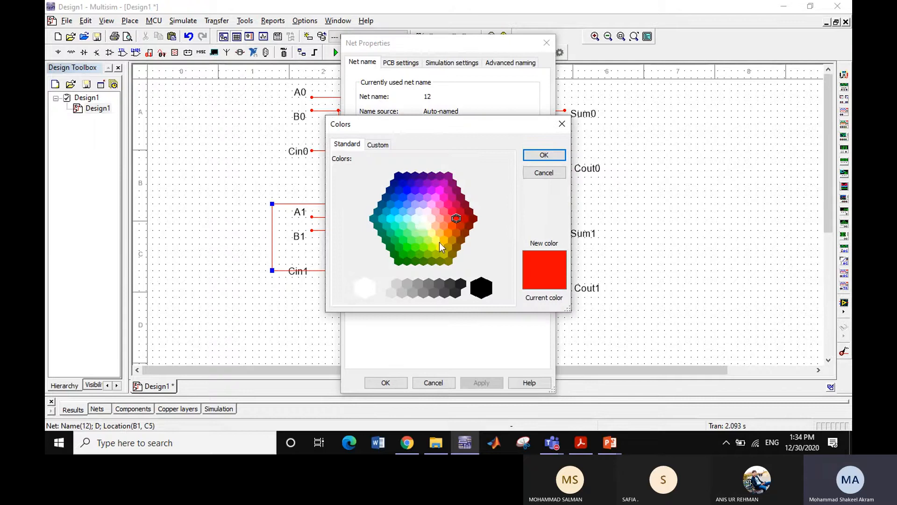
{"action": "left_click", "coordinate": [406, 190]}
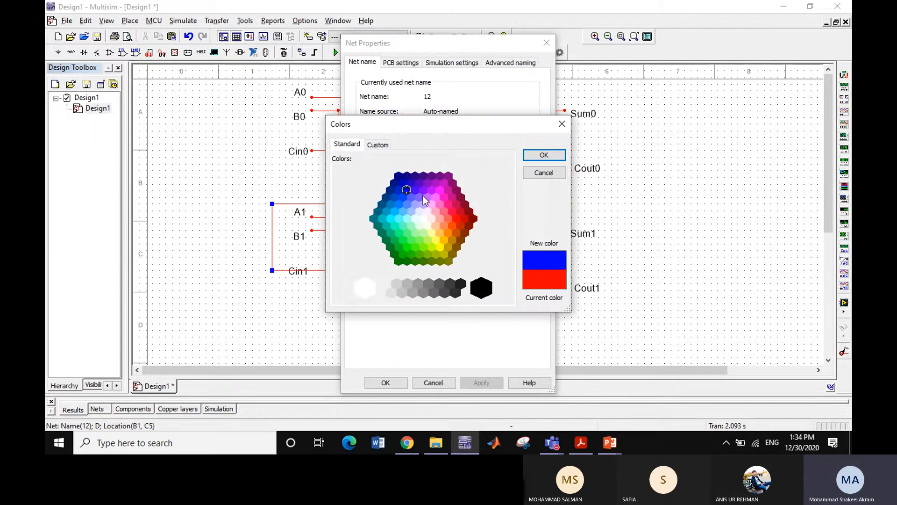
{"action": "left_click", "coordinate": [544, 155]}
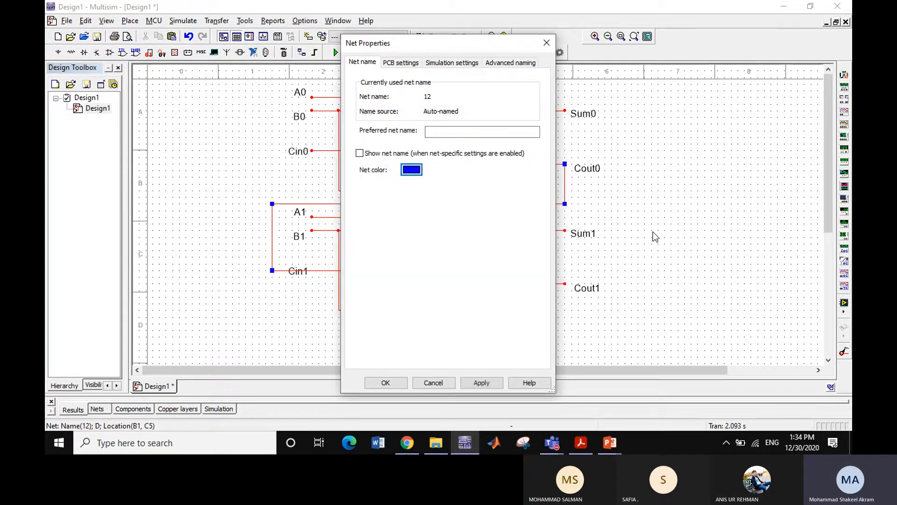
{"action": "left_click", "coordinate": [396, 383]}
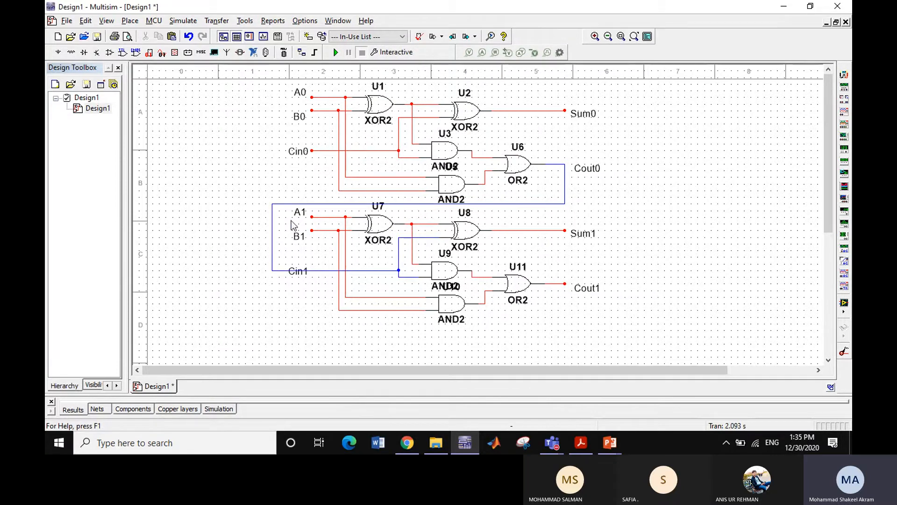
Move the 74LS83D component U4 from below the adders to the free area at their right.
{"action": "left_click_drag", "start_coordinate": [828, 192], "coordinate": [826, 308]}
{"action": "left_click_drag", "start_coordinate": [379, 237], "coordinate": [800, 92]}
{"action": "left_click_drag", "start_coordinate": [828, 224], "coordinate": [826, 142]}
{"action": "left_click_drag", "start_coordinate": [797, 226], "coordinate": [810, 134]}
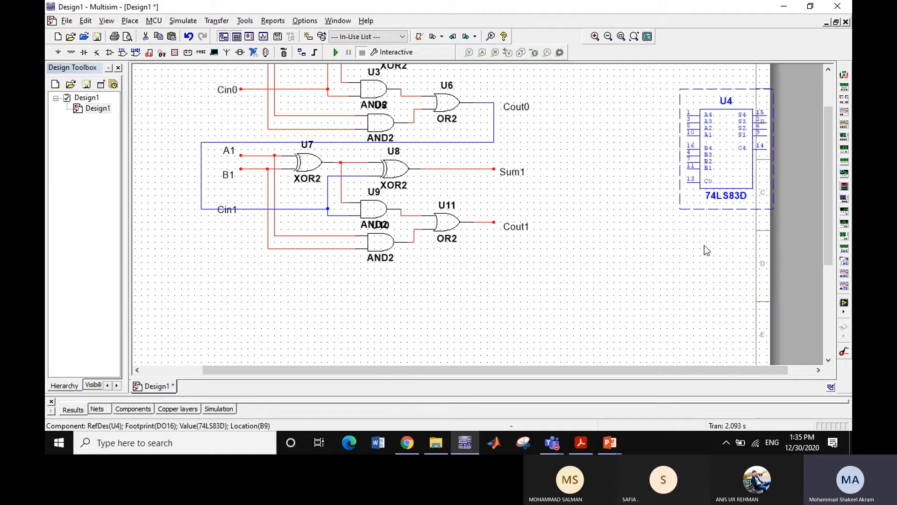
{"action": "left_click", "coordinate": [664, 284]}
{"action": "left_click_drag", "start_coordinate": [574, 369], "coordinate": [448, 370]}
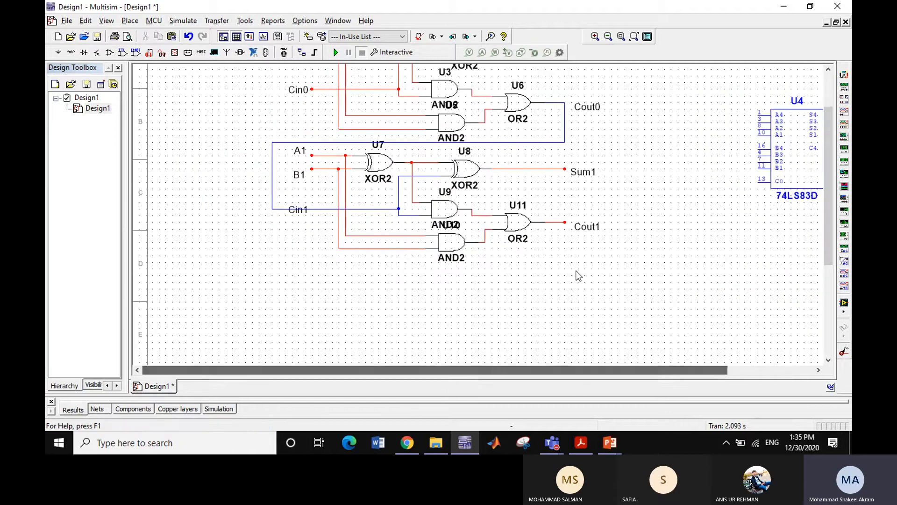
Copy both connected full adders with their labels and paste the duplicate pair directly below them.
{"action": "left_click_drag", "start_coordinate": [830, 174], "coordinate": [832, 141]}
{"action": "left_click_drag", "start_coordinate": [235, 84], "coordinate": [643, 336]}
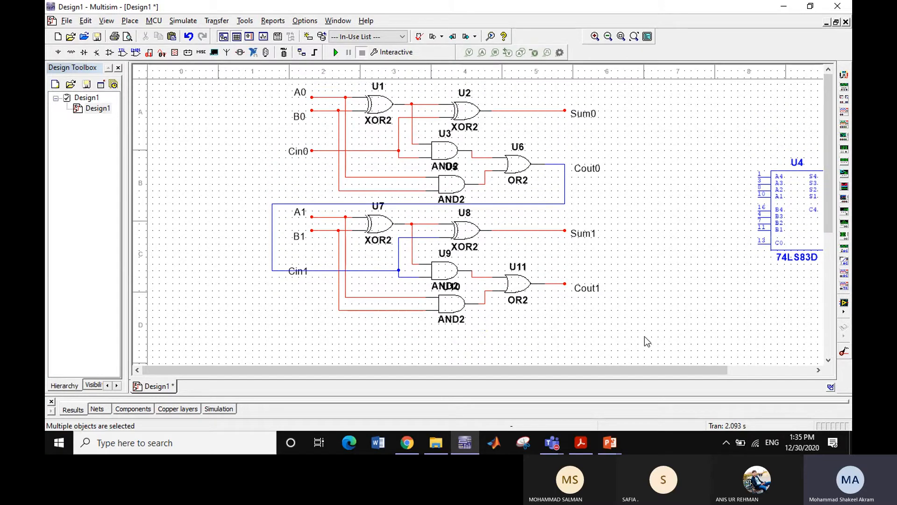
{"action": "key", "text": "ctrl+c"}
{"action": "key", "text": "ctrl+v"}
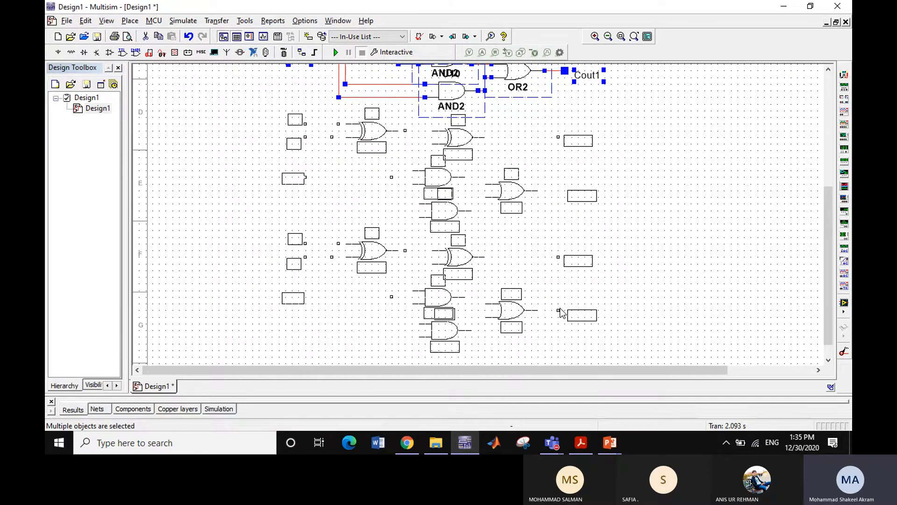
{"action": "left_click", "coordinate": [560, 308]}
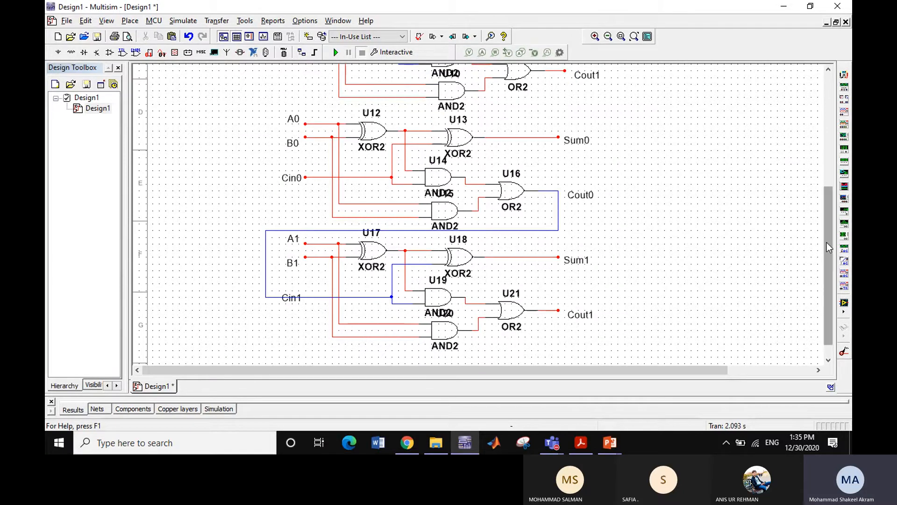
Wire the second adder's Cout1 output to the third adder's Cin0 input and set that net's color to blue.
{"action": "left_click_drag", "start_coordinate": [826, 242], "coordinate": [818, 206]}
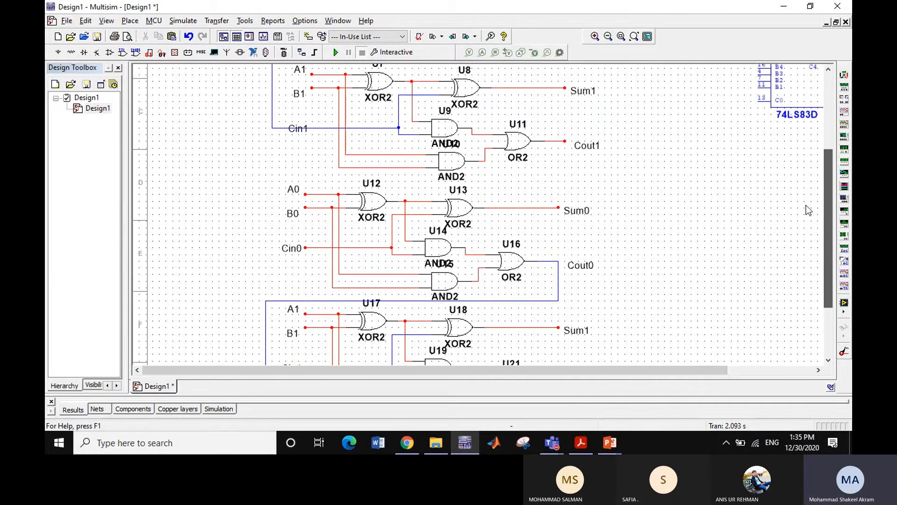
{"action": "left_click", "coordinate": [565, 141]}
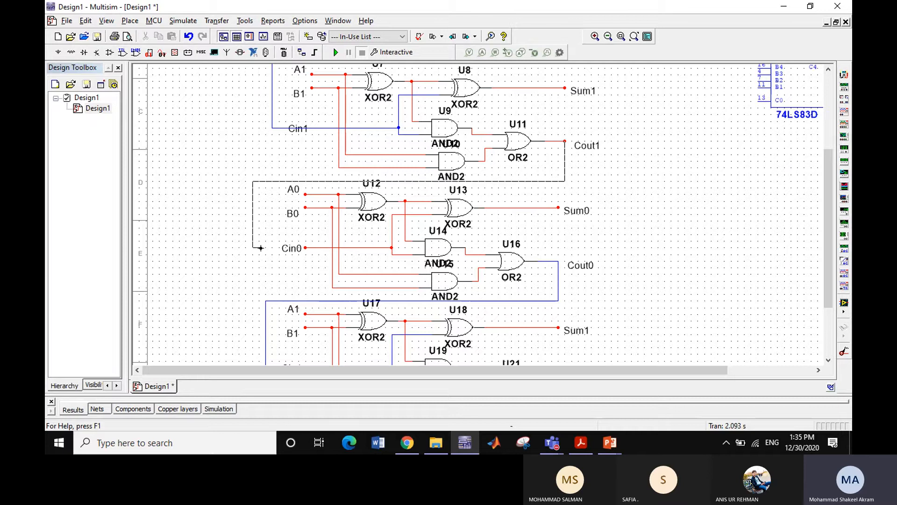
{"action": "left_click", "coordinate": [305, 246]}
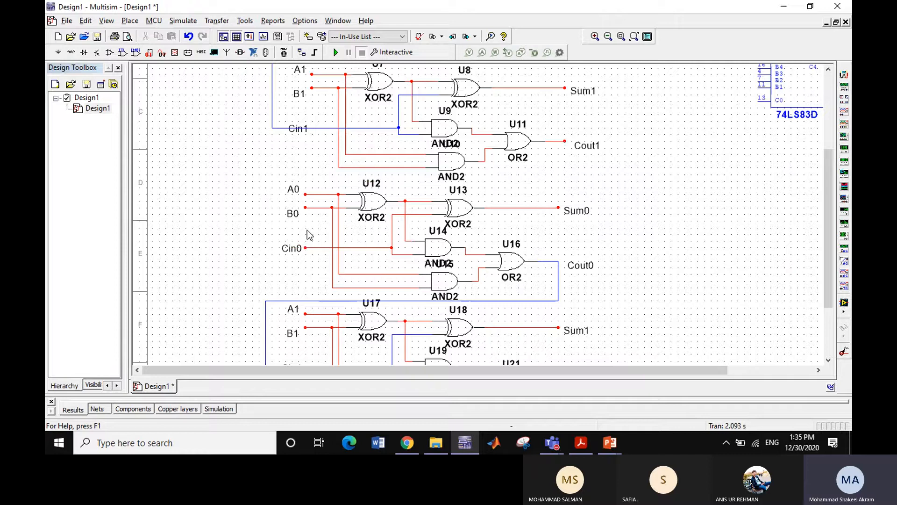
{"action": "double_click", "coordinate": [275, 181]}
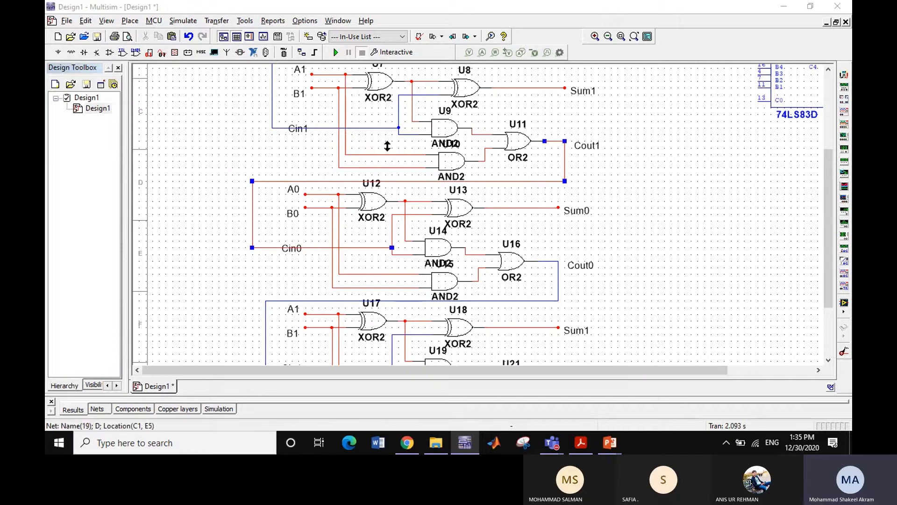
{"action": "left_click", "coordinate": [412, 170]}
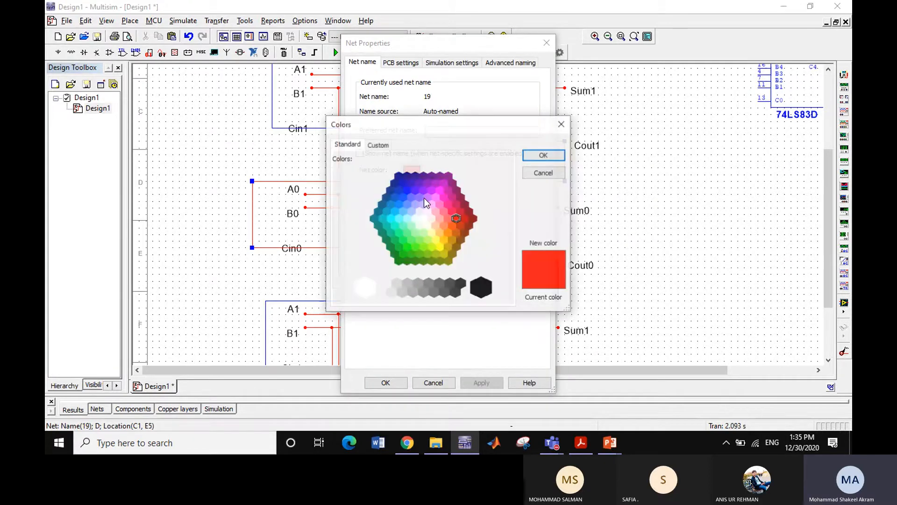
{"action": "left_click", "coordinate": [406, 189]}
{"action": "left_click", "coordinate": [533, 158]}
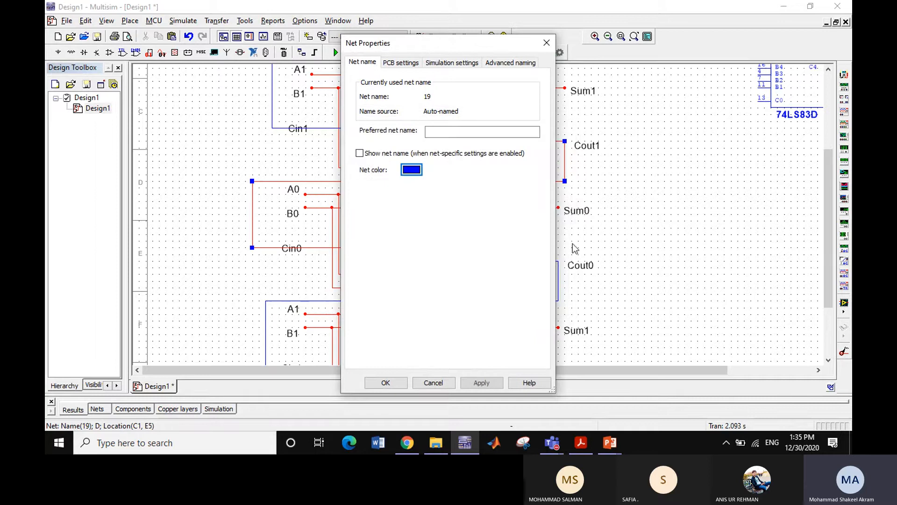
{"action": "left_click", "coordinate": [386, 382]}
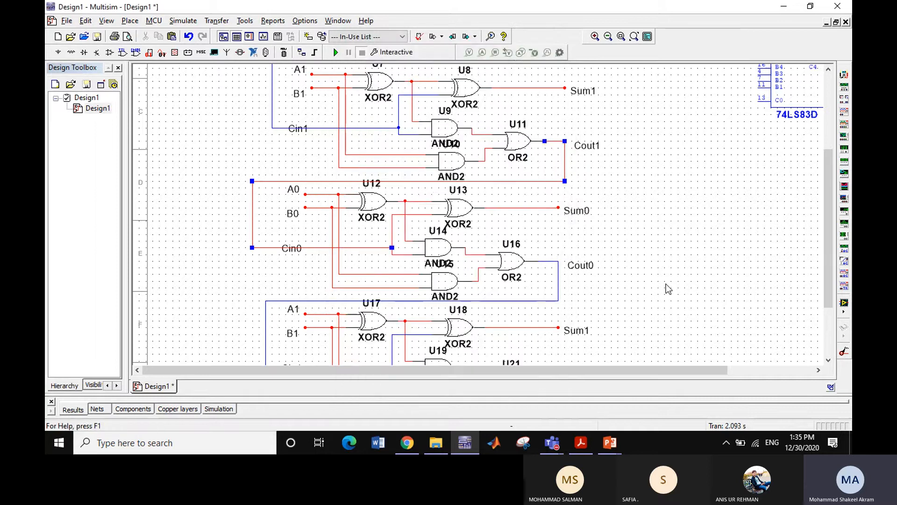
{"action": "left_click", "coordinate": [688, 270]}
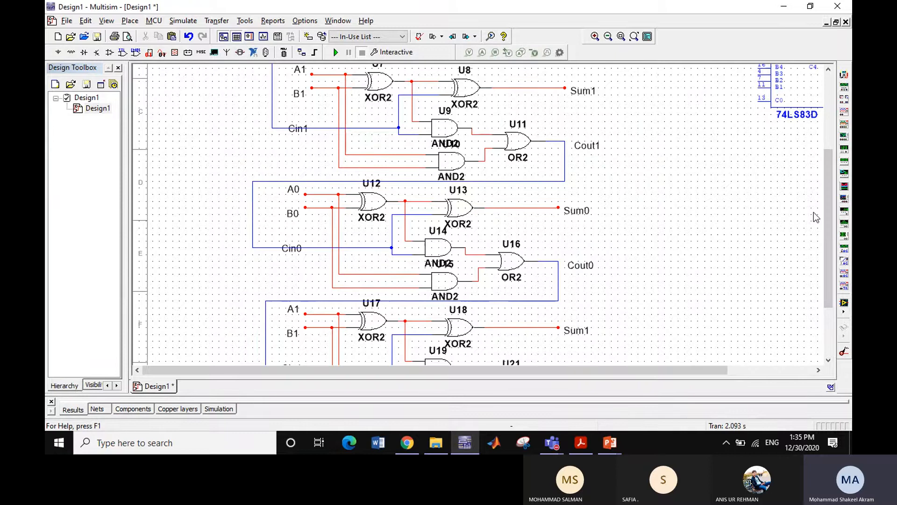
Change the third adder's A0 and B0 labels to "A2" and "B2".
{"action": "scroll", "coordinate": [825, 210], "scroll_direction": "down", "scroll_amount": 3}
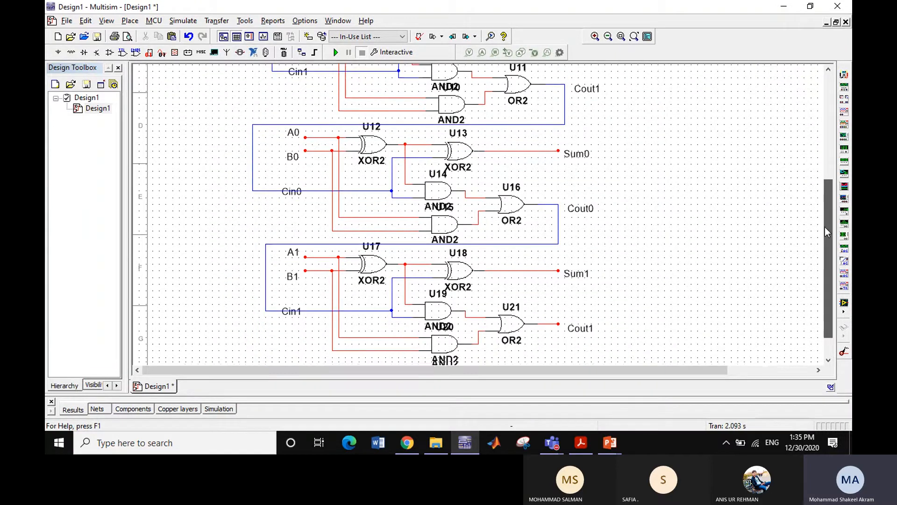
{"action": "double_click", "coordinate": [296, 138]}
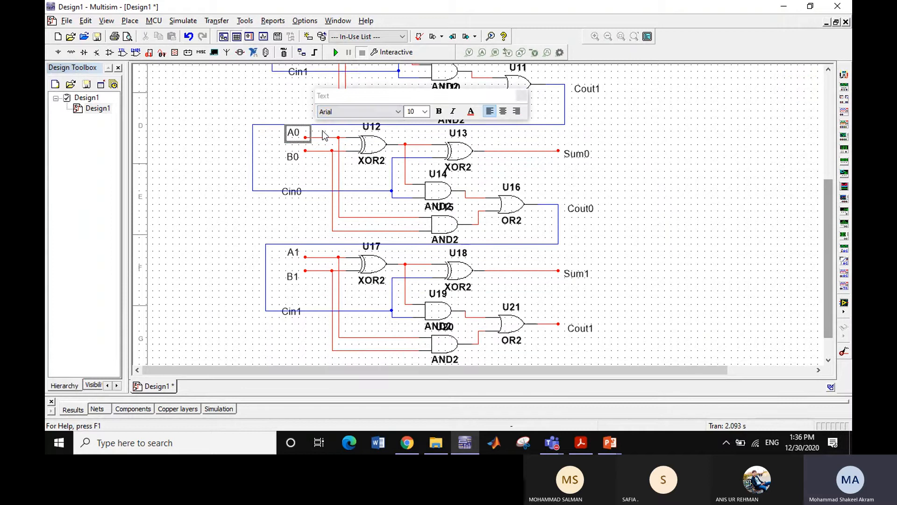
{"action": "key", "text": "BackSpace"}
{"action": "type", "text": "2"}
{"action": "left_click", "coordinate": [293, 161]}
{"action": "double_click", "coordinate": [299, 159]}
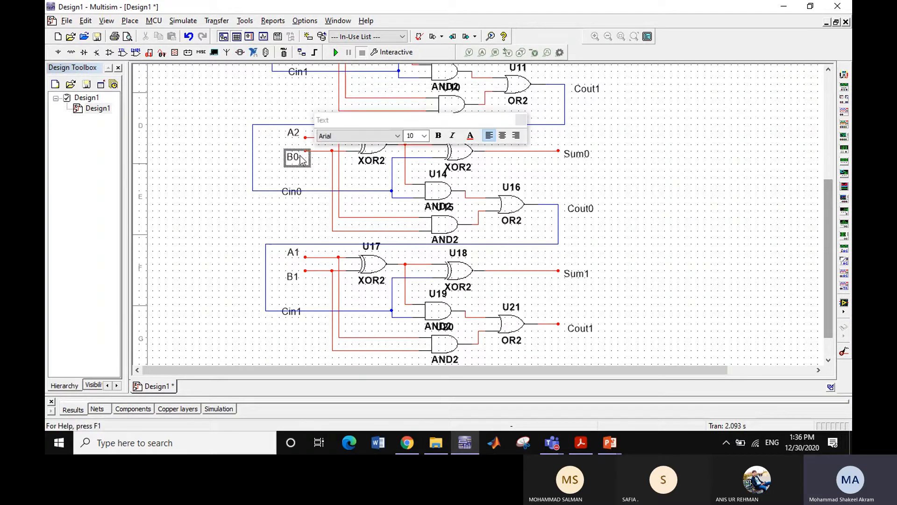
{"action": "key", "text": "BackSpace"}
{"action": "type", "text": "2"}
Nudge the third adder's Cin0 label upward so it sits above its wire.
{"action": "left_click", "coordinate": [296, 192]}
{"action": "double_click", "coordinate": [296, 191]}
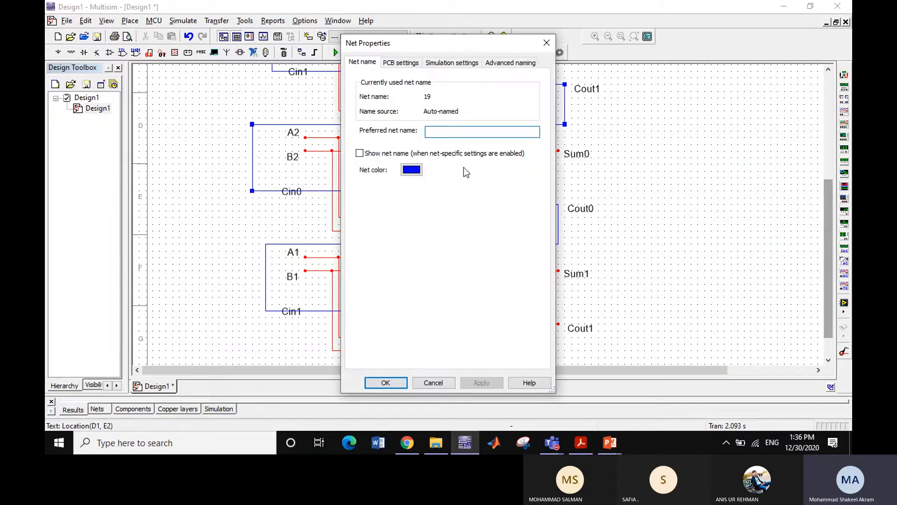
{"action": "left_click", "coordinate": [432, 382]}
{"action": "left_click", "coordinate": [293, 194]}
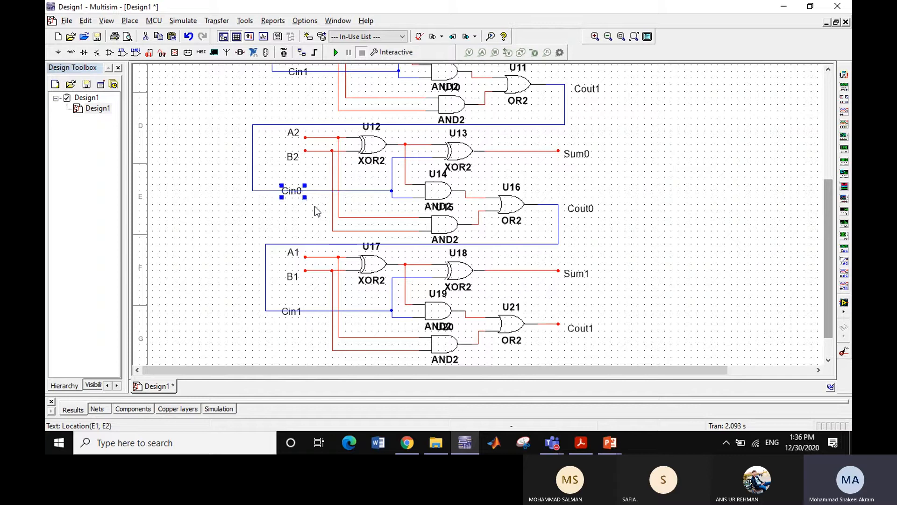
{"action": "key", "text": "Up"}
{"action": "key", "text": "Up"}
{"action": "key", "text": "Up"}
Change the third adder's Cin0 label to "Cin2".
{"action": "double_click", "coordinate": [299, 181]}
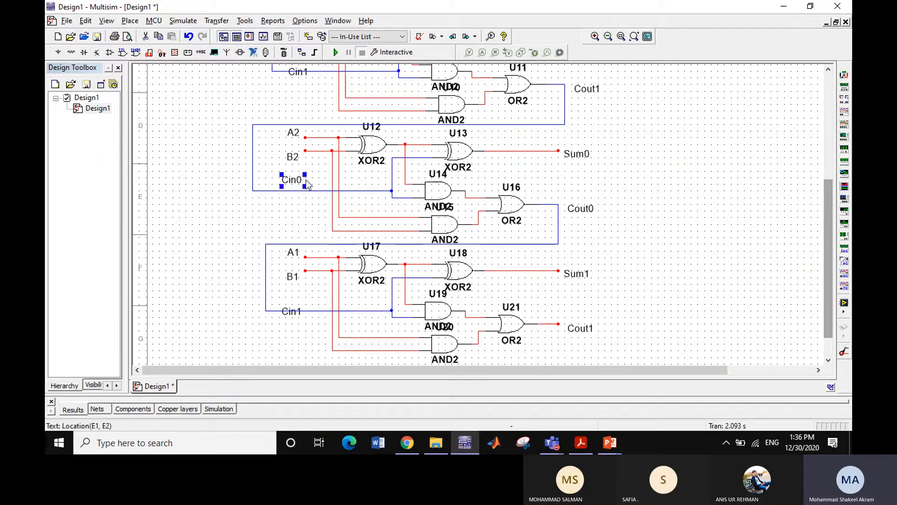
{"action": "key", "text": "BackSpace"}
{"action": "type", "text": "2"}
{"action": "left_click", "coordinate": [314, 226]}
Change the third adder's Sum0 and Cout0 labels to "Sum2" and "Cout2".
{"action": "double_click", "coordinate": [585, 154]}
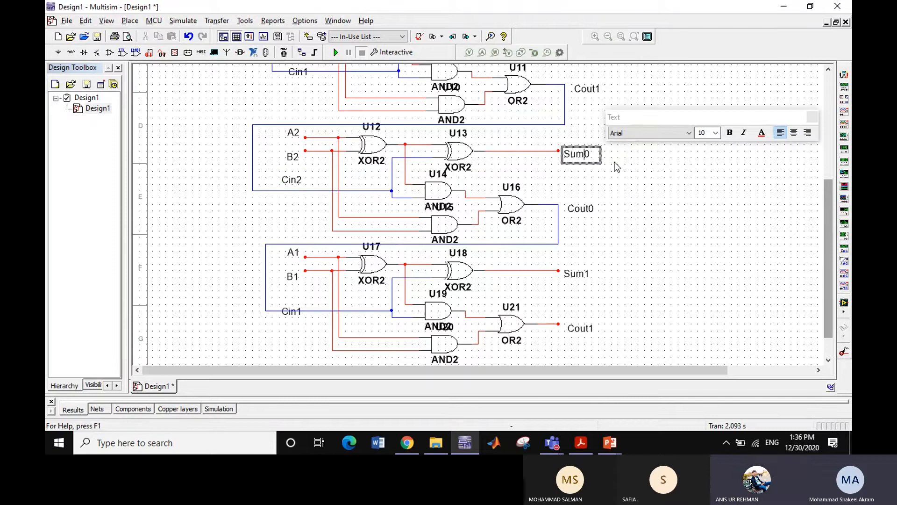
{"action": "key", "text": "BackSpace"}
{"action": "type", "text": "2"}
{"action": "left_click", "coordinate": [620, 202]}
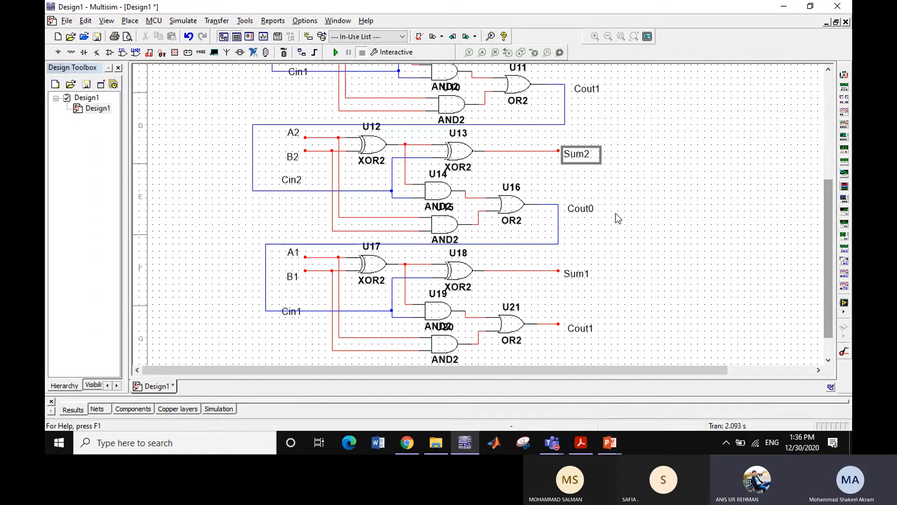
{"action": "left_click", "coordinate": [590, 207]}
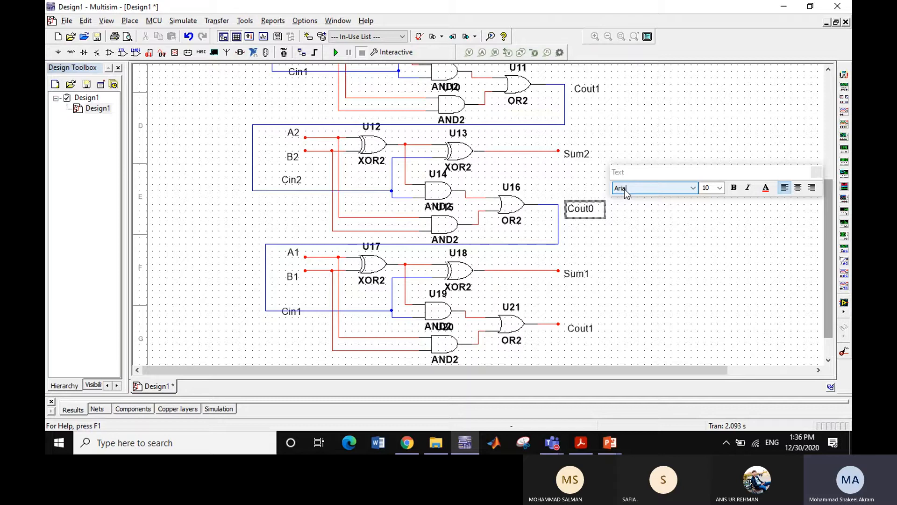
{"action": "key", "text": "BackSpace"}
{"action": "type", "text": "2"}
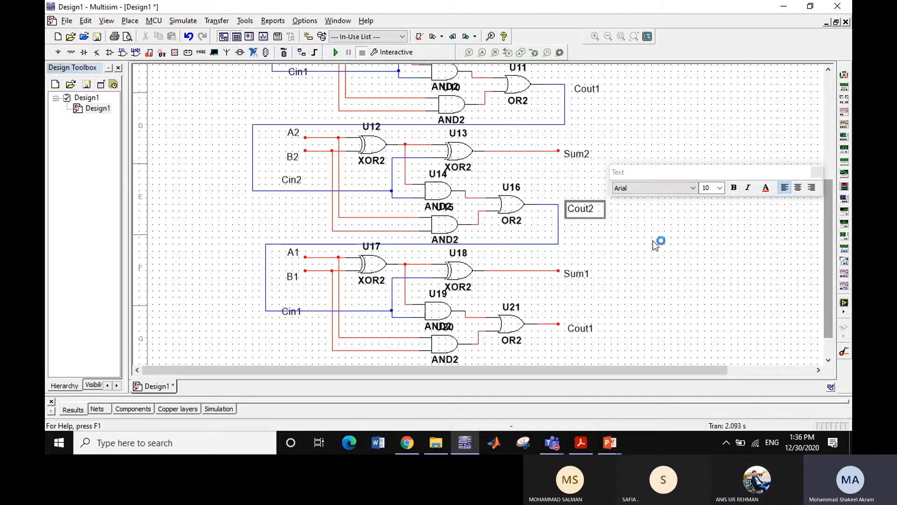
Change the fourth adder's Sum1 and Cout1 labels to "Sum3" and "Cout3".
{"action": "left_click", "coordinate": [588, 276]}
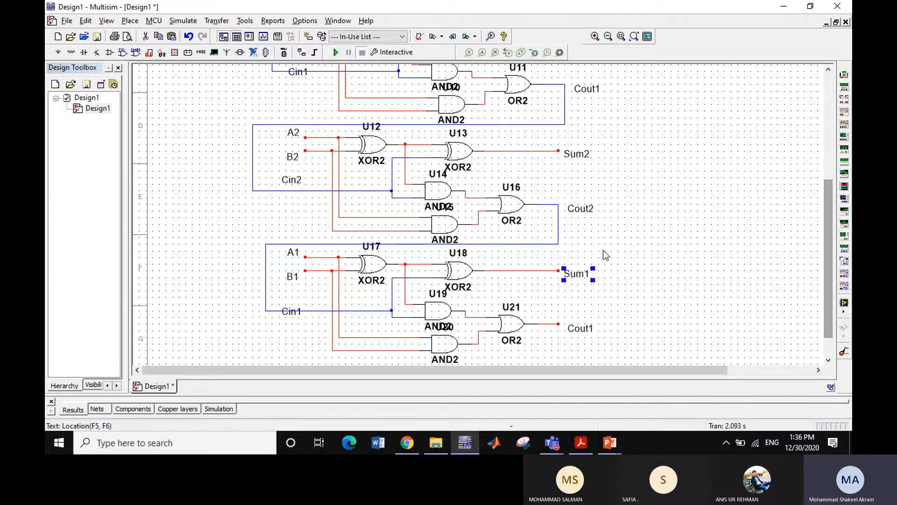
{"action": "double_click", "coordinate": [589, 274]}
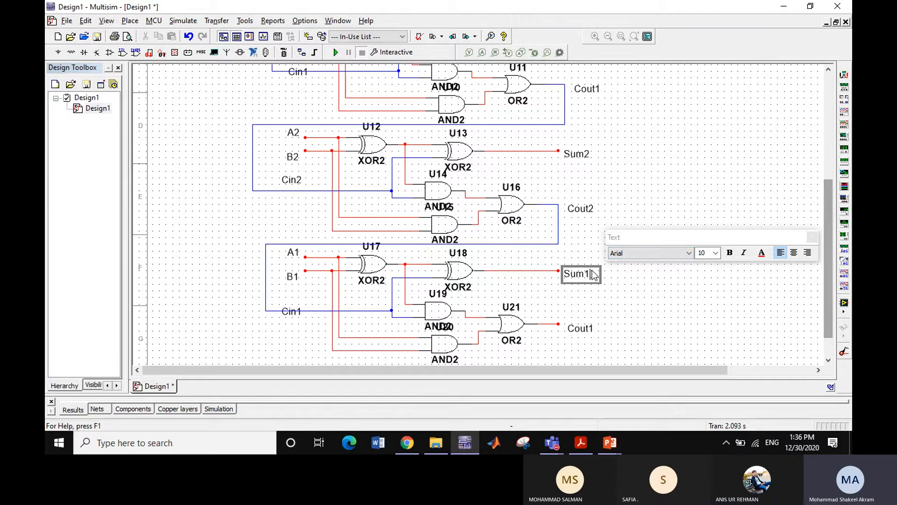
{"action": "key", "text": "BackSpace"}
{"action": "type", "text": "3"}
{"action": "double_click", "coordinate": [589, 328]}
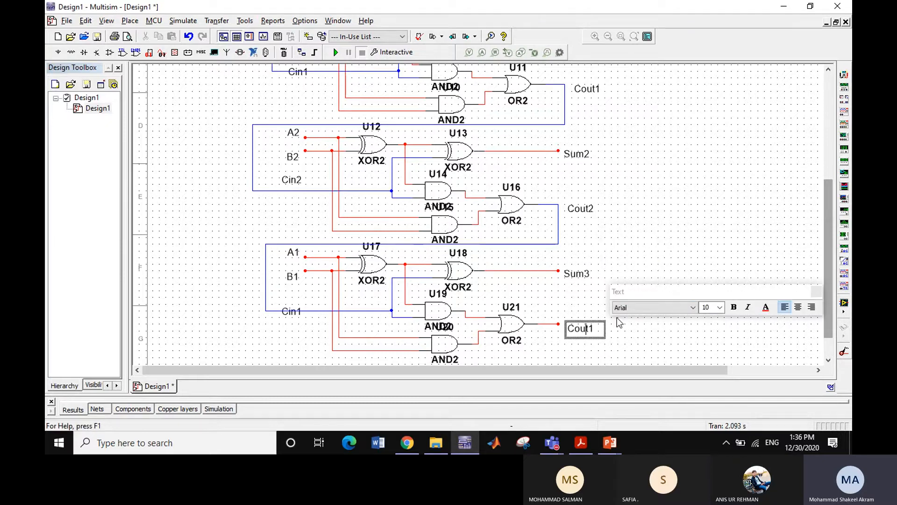
{"action": "key", "text": "BackSpace"}
{"action": "type", "text": "3"}
{"action": "left_click", "coordinate": [525, 364]}
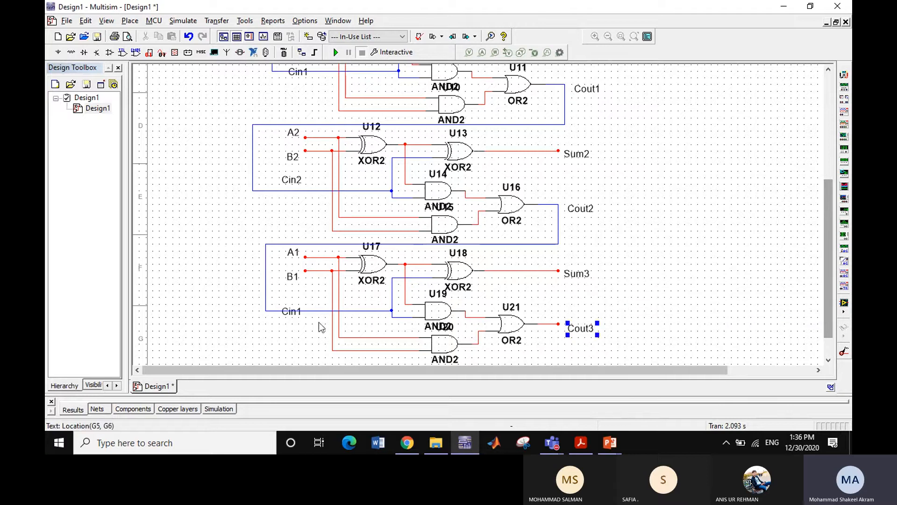
Change the fourth adder's A1 and B1 labels to "A3" and "B3".
{"action": "double_click", "coordinate": [295, 254]}
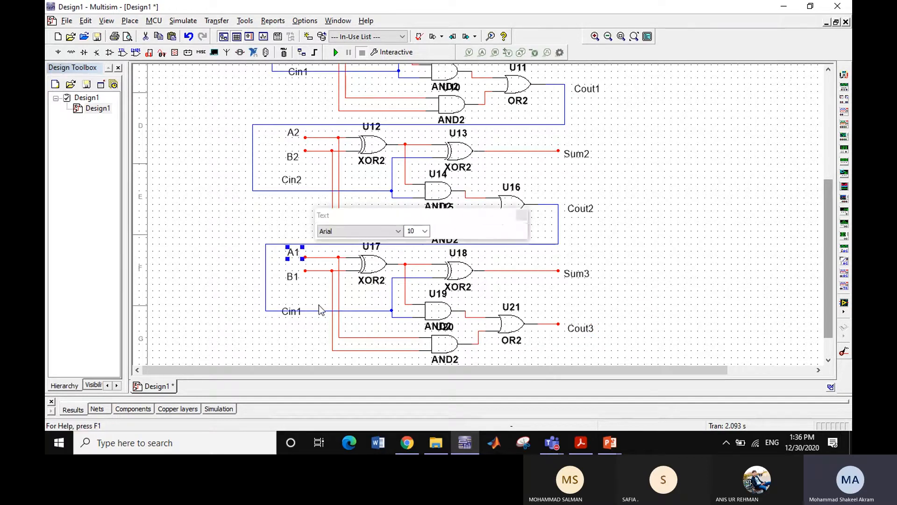
{"action": "key", "text": "BackSpace"}
{"action": "type", "text": "3"}
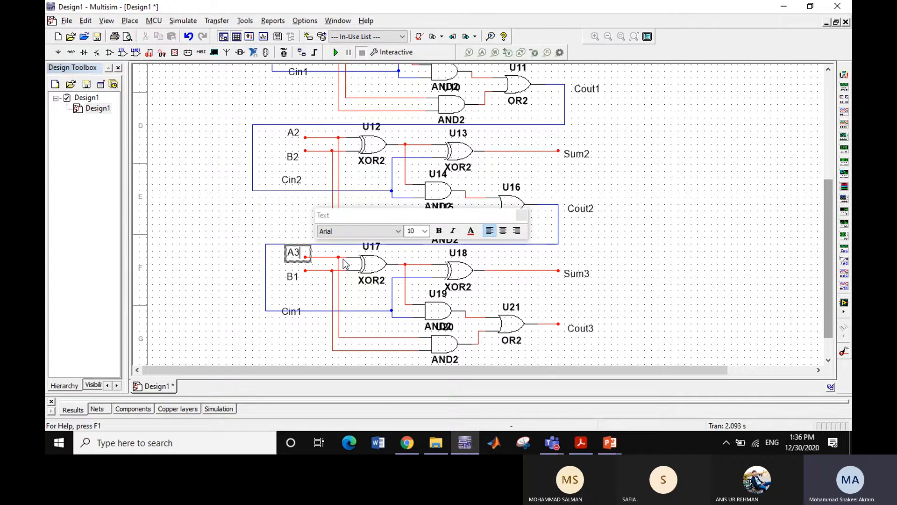
{"action": "double_click", "coordinate": [293, 277]}
{"action": "key", "text": "BackSpace"}
{"action": "type", "text": "3"}
Change the fourth adder's Cin1 label to "Cin3".
{"action": "left_click", "coordinate": [295, 316]}
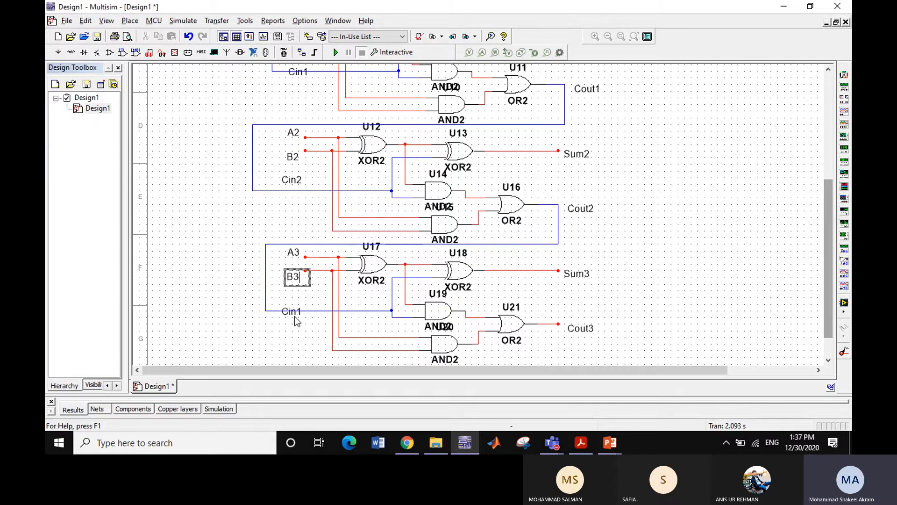
{"action": "left_click", "coordinate": [293, 315]}
{"action": "double_click", "coordinate": [293, 315]}
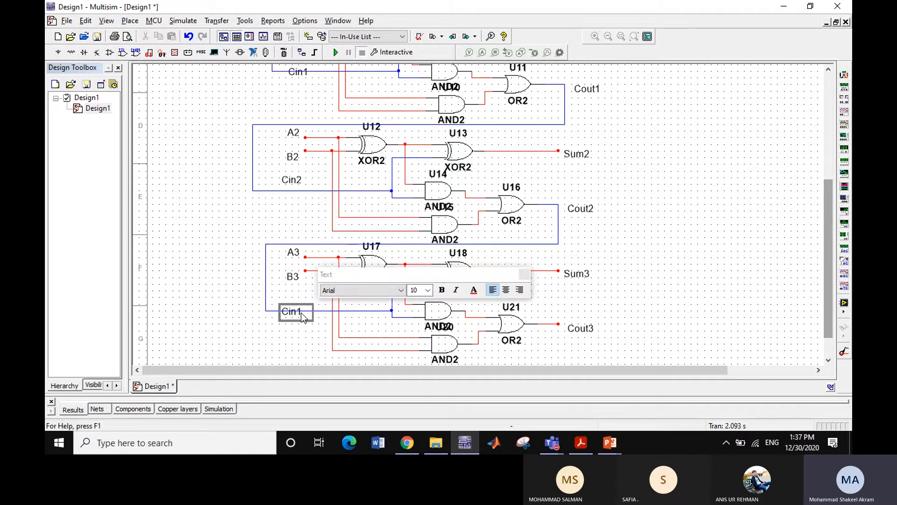
{"action": "key", "text": "BackSpace"}
{"action": "type", "text": "3"}
{"action": "left_click", "coordinate": [647, 314]}
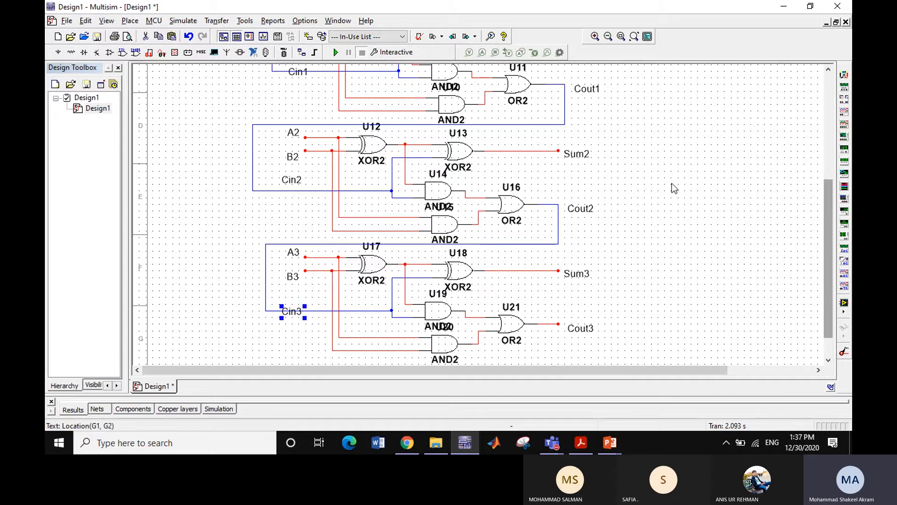
{"action": "left_click", "coordinate": [693, 228]}
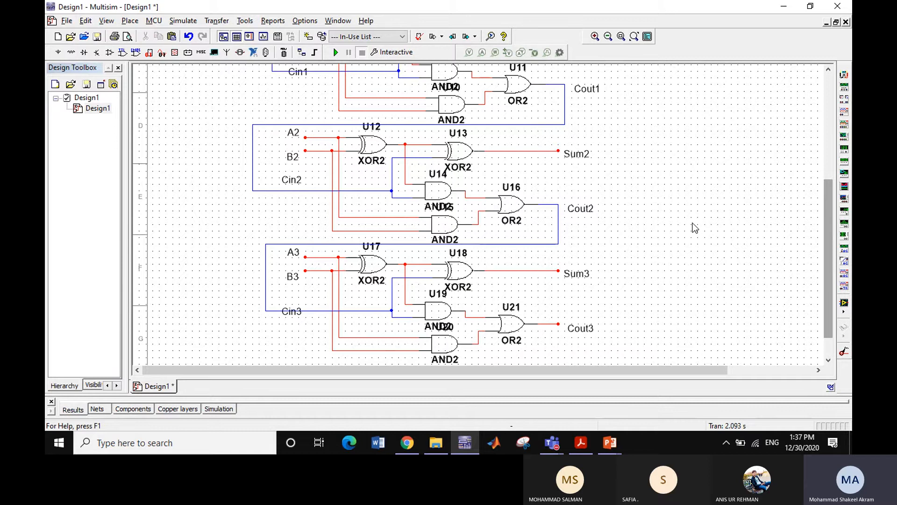
Find GROUND among all component groups, place one beside the first adder's Cin0 label and wire it to the Cin0 input.
{"action": "left_click_drag", "start_coordinate": [830, 223], "coordinate": [802, 117]}
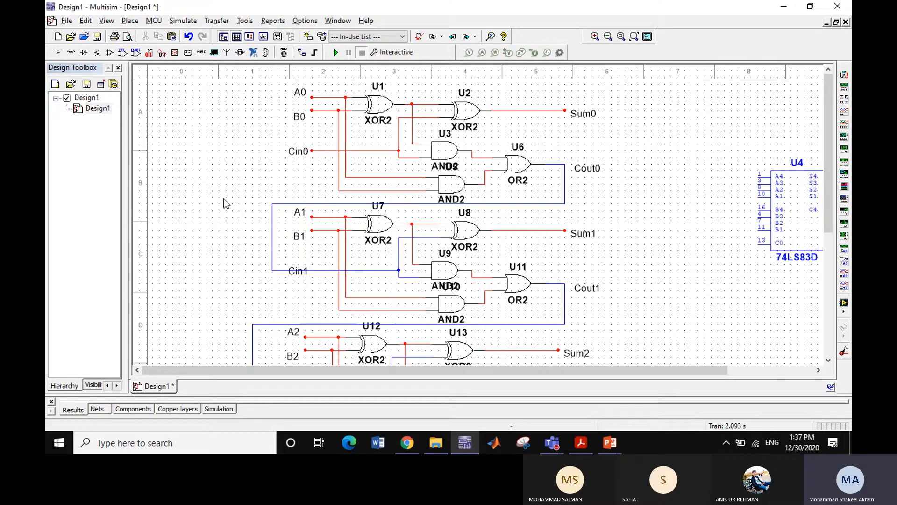
{"action": "left_click", "coordinate": [57, 52]}
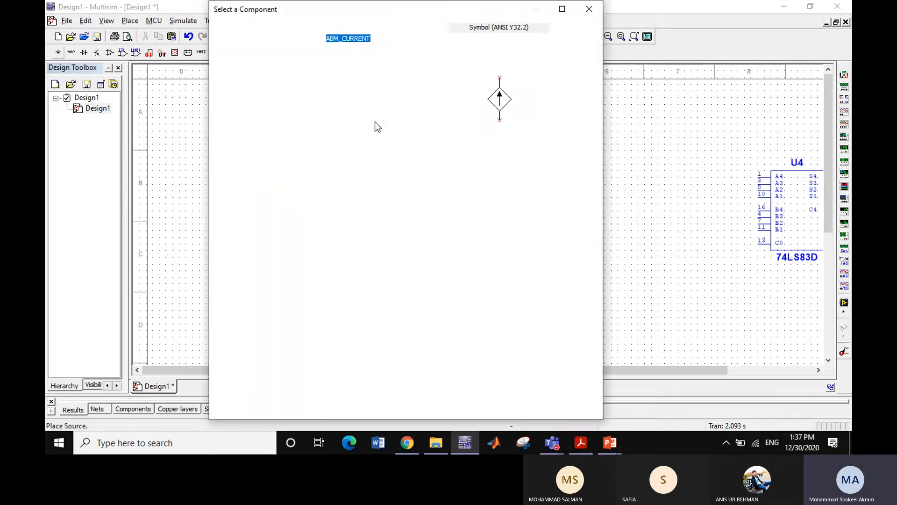
{"action": "left_click", "coordinate": [265, 66]}
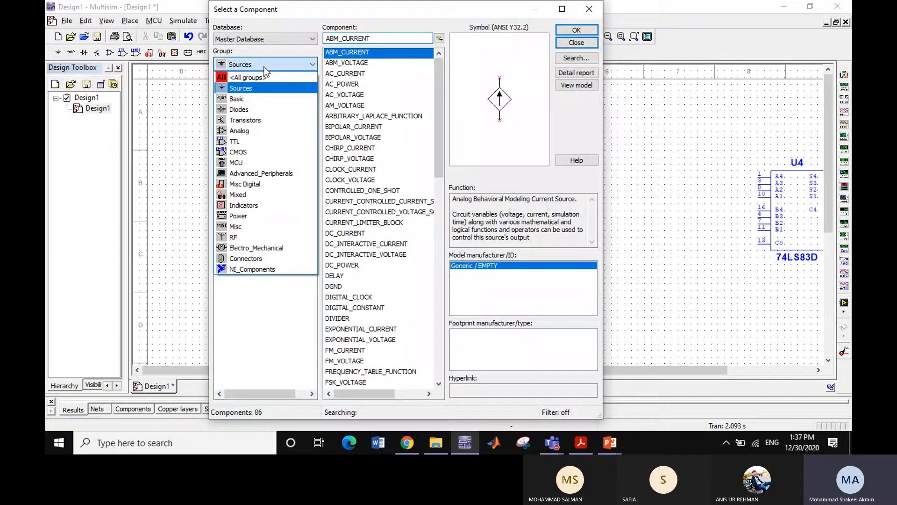
{"action": "left_click", "coordinate": [256, 76]}
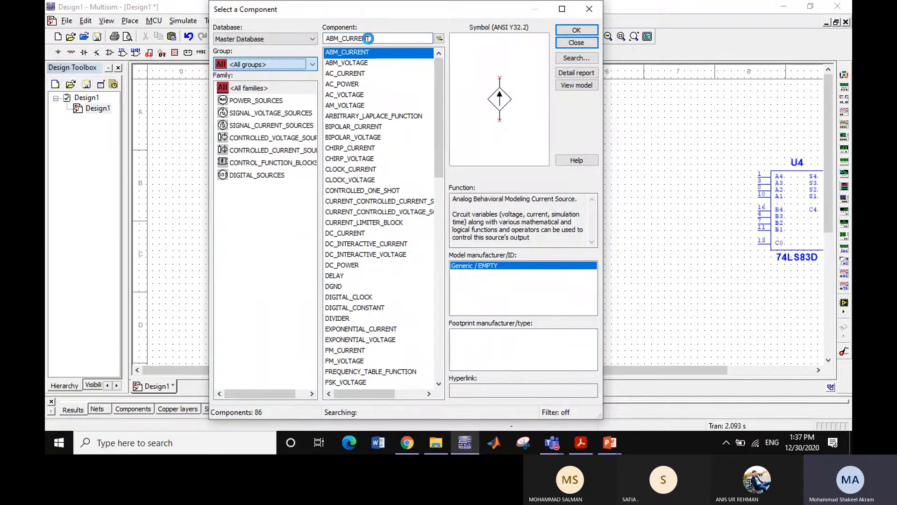
{"action": "left_click_drag", "start_coordinate": [375, 39], "coordinate": [325, 40]}
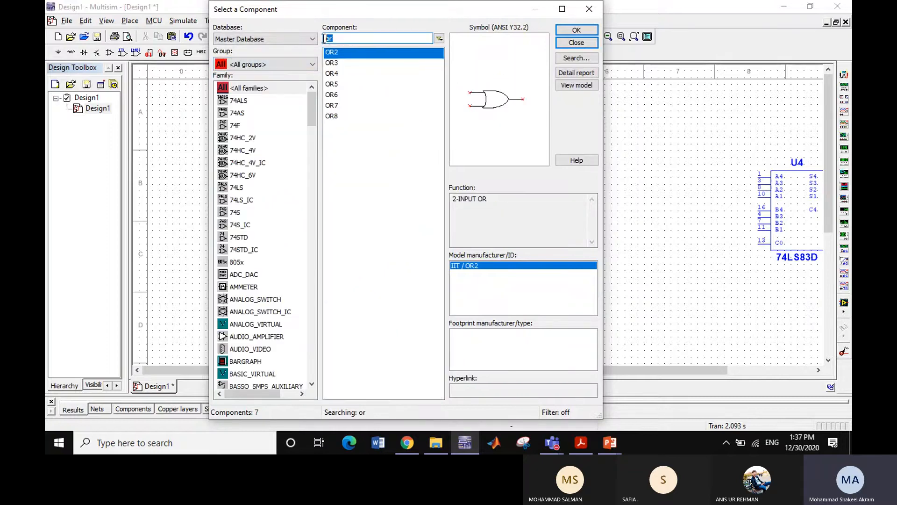
{"action": "type", "text": "g"}
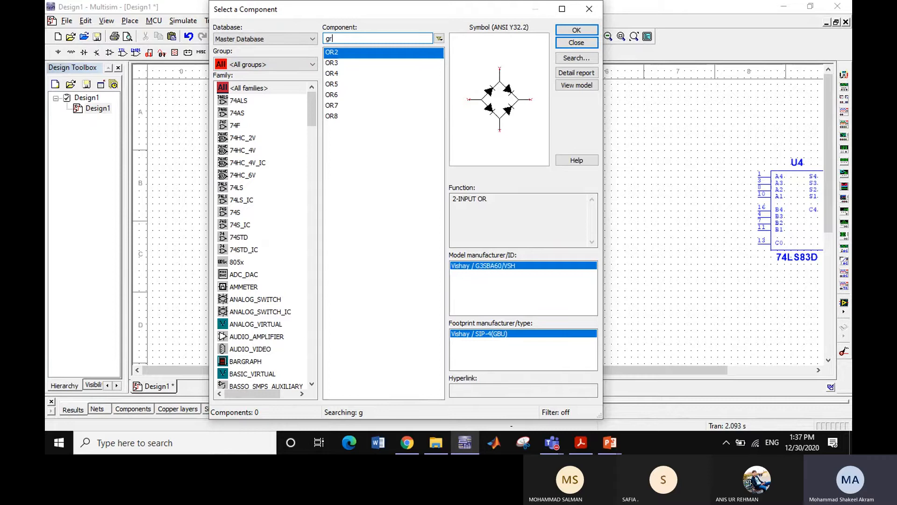
{"action": "type", "text": "round"}
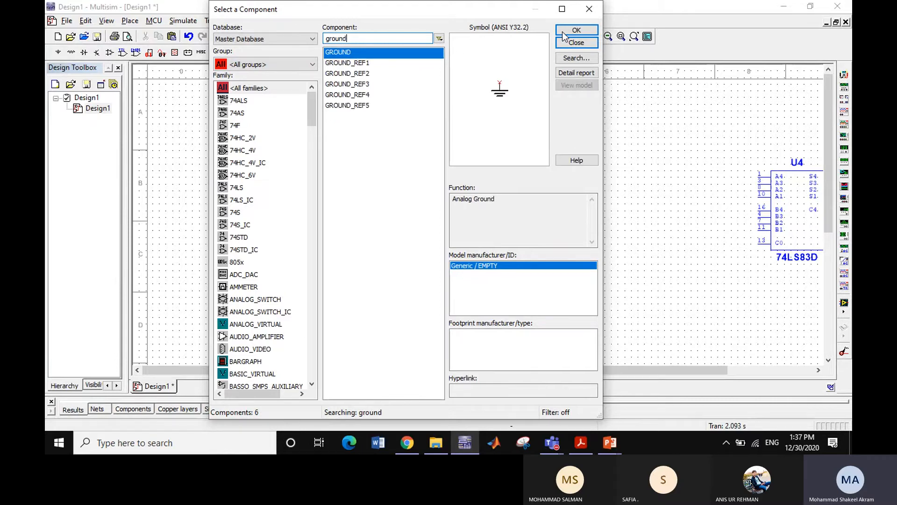
{"action": "left_click", "coordinate": [576, 30]}
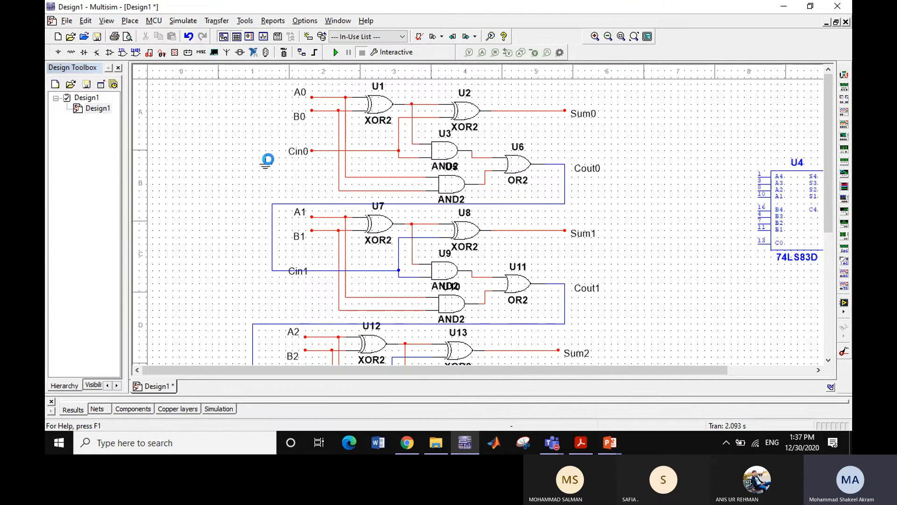
{"action": "left_click", "coordinate": [267, 156]}
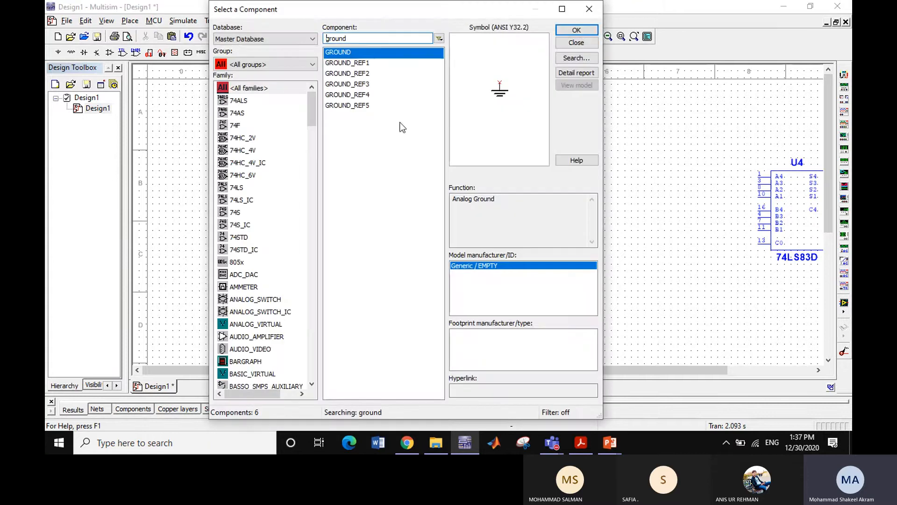
{"action": "left_click", "coordinate": [576, 43]}
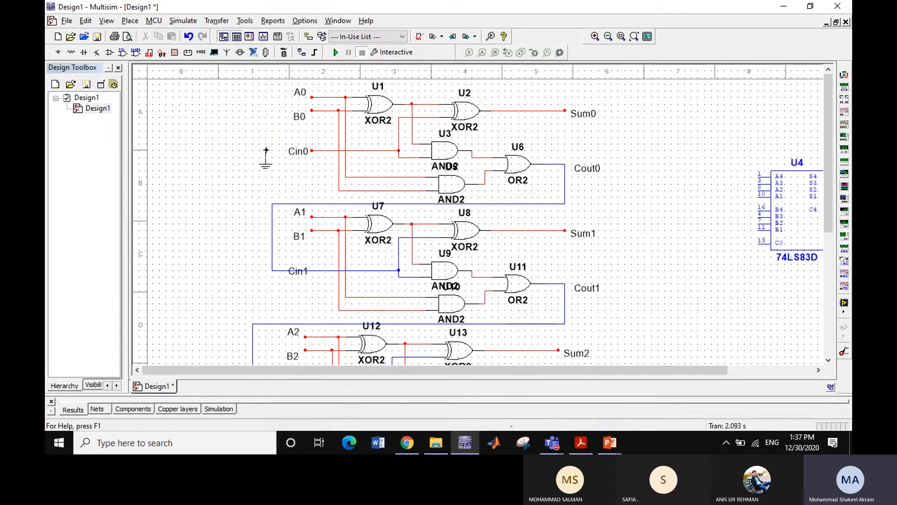
{"action": "left_click", "coordinate": [312, 150]}
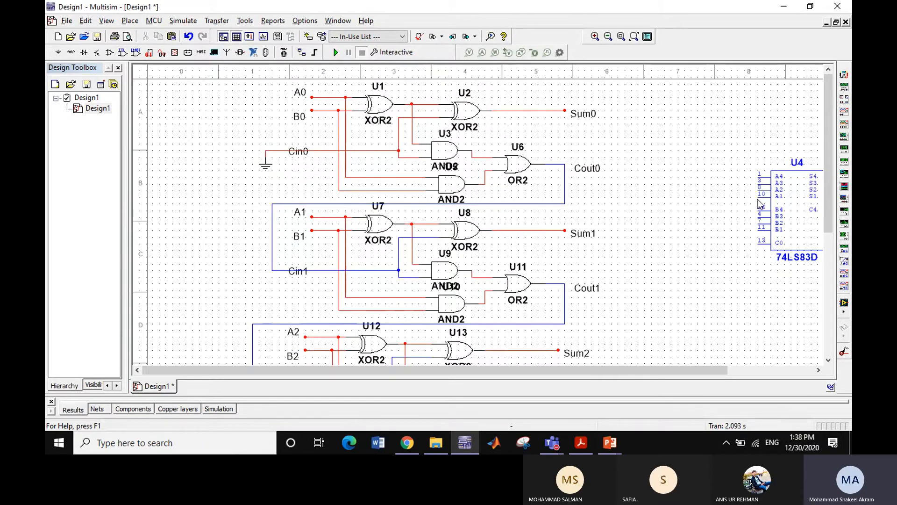
Look over the chain of four full adders from the grounded Cin0 input down to the Cout3 output.
{"action": "left_click_drag", "start_coordinate": [829, 127], "coordinate": [617, 306]}
{"action": "left_click", "coordinate": [618, 306]}
{"action": "scroll", "coordinate": [652, 375], "scroll_direction": "down", "scroll_amount": 5}
{"action": "left_click_drag", "start_coordinate": [652, 376], "coordinate": [655, 297]}
{"action": "left_click", "coordinate": [725, 292]}
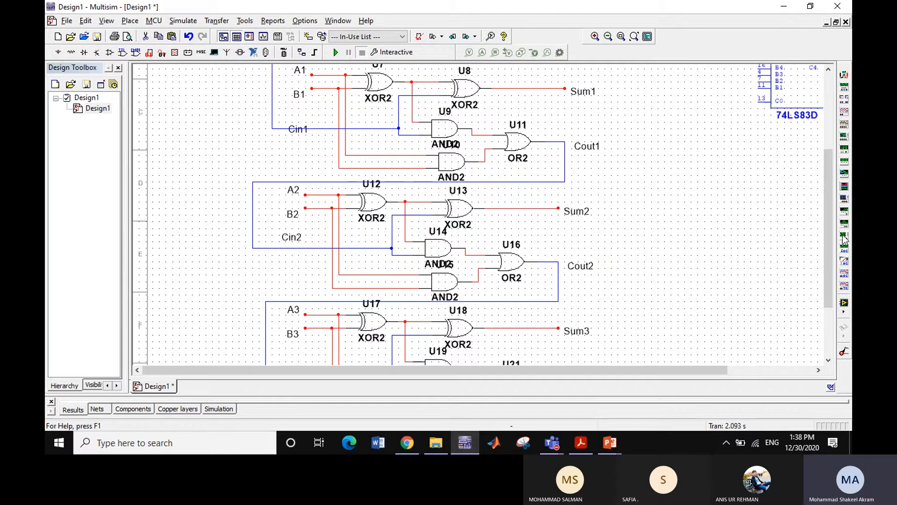
{"action": "left_click_drag", "start_coordinate": [827, 194], "coordinate": [821, 269]}
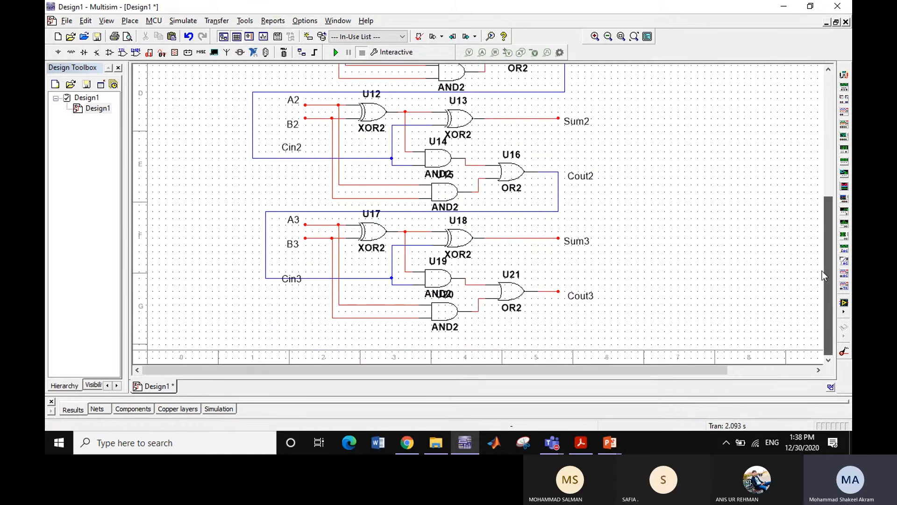
{"action": "scroll", "coordinate": [823, 262], "scroll_direction": "up", "scroll_amount": 5}
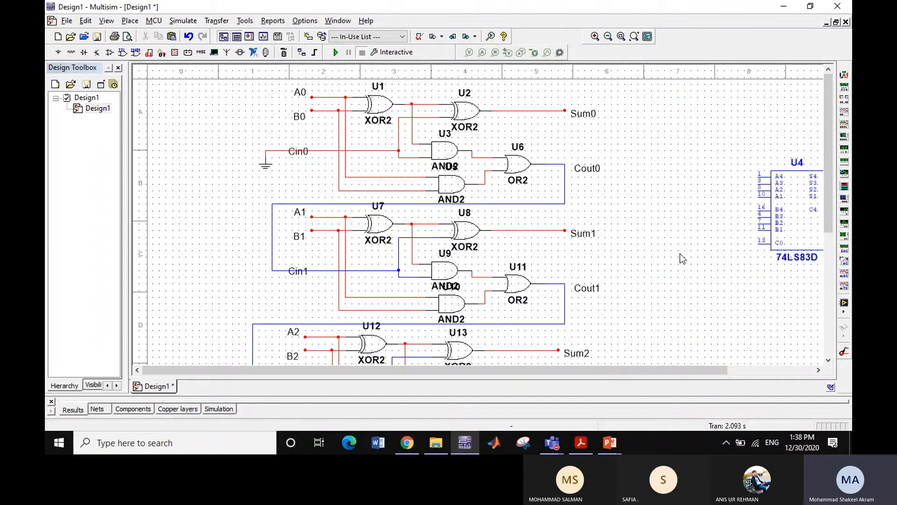
{"action": "left_click_drag", "start_coordinate": [827, 149], "coordinate": [777, 142]}
Extend the first adder's Sum0 label to read "Sum0 = LSB".
{"action": "left_click_drag", "start_coordinate": [823, 125], "coordinate": [831, 139]}
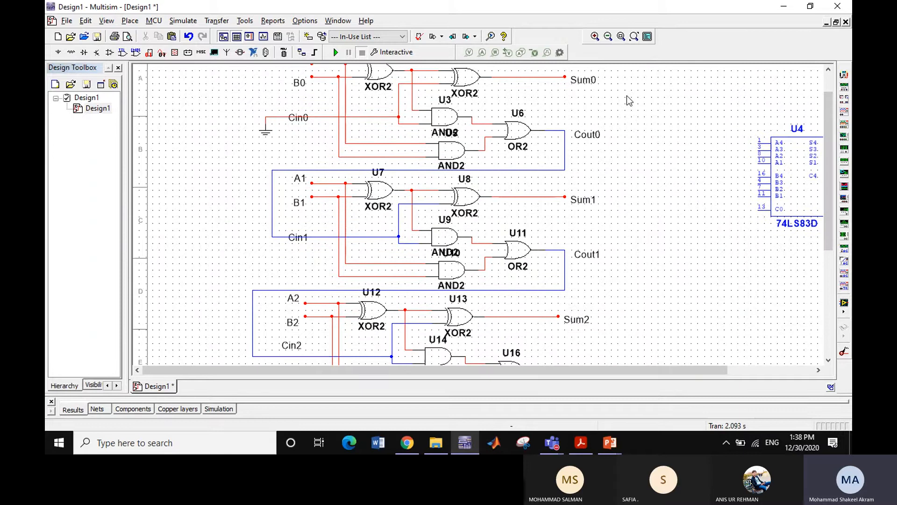
{"action": "left_click", "coordinate": [599, 84]}
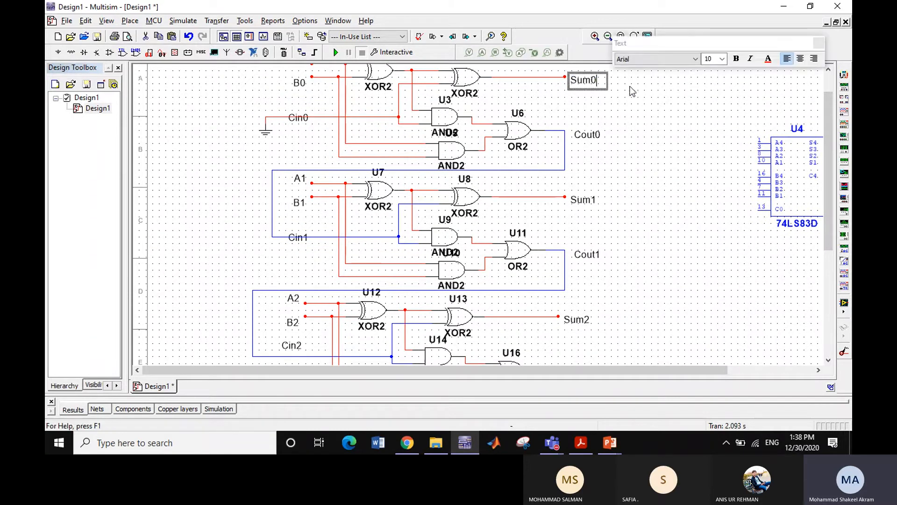
{"action": "type", "text": "= "}
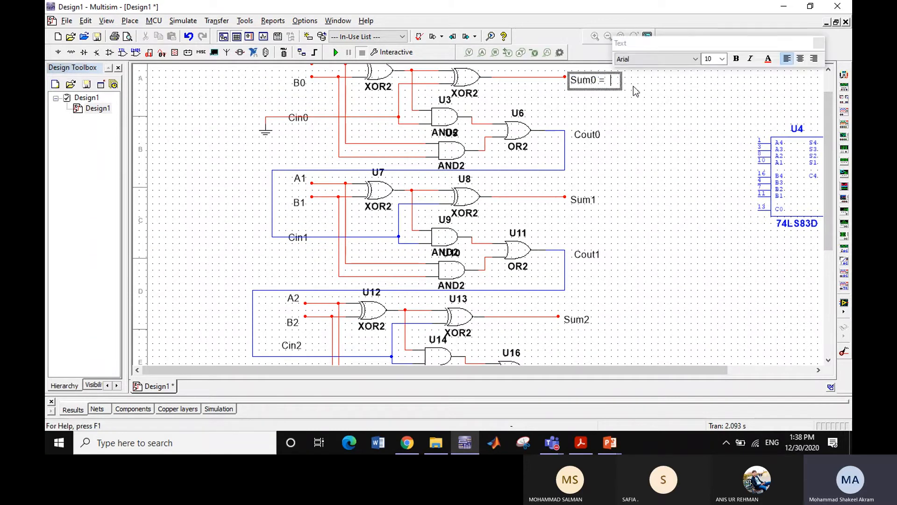
{"action": "type", "text": "LSB"}
{"action": "left_click", "coordinate": [669, 150]}
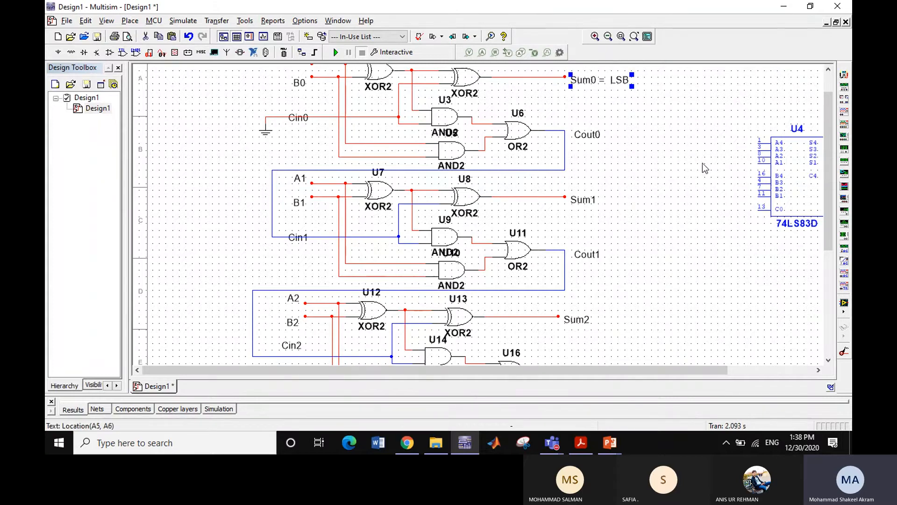
Extend the fourth adder's Cout3 label to read "Cout3 => MSB".
{"action": "left_click_drag", "start_coordinate": [825, 140], "coordinate": [826, 242]}
{"action": "left_click", "coordinate": [593, 297]}
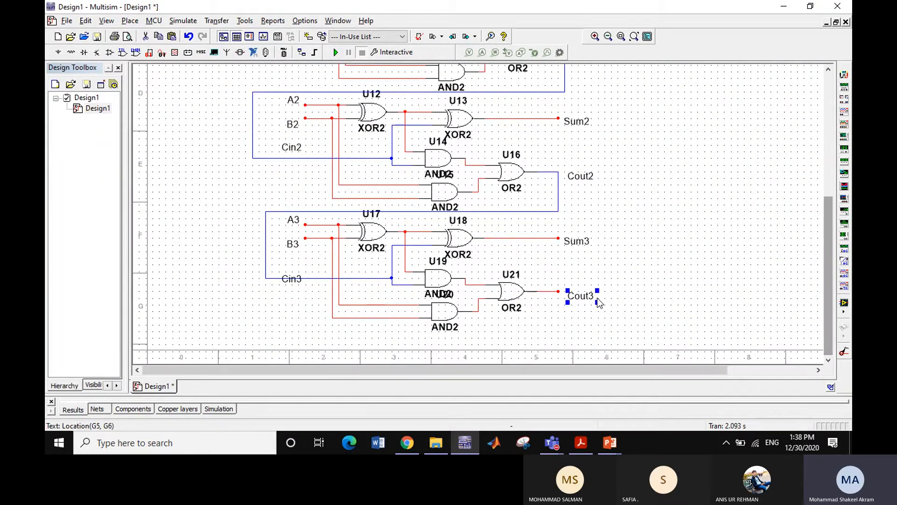
{"action": "double_click", "coordinate": [598, 302]}
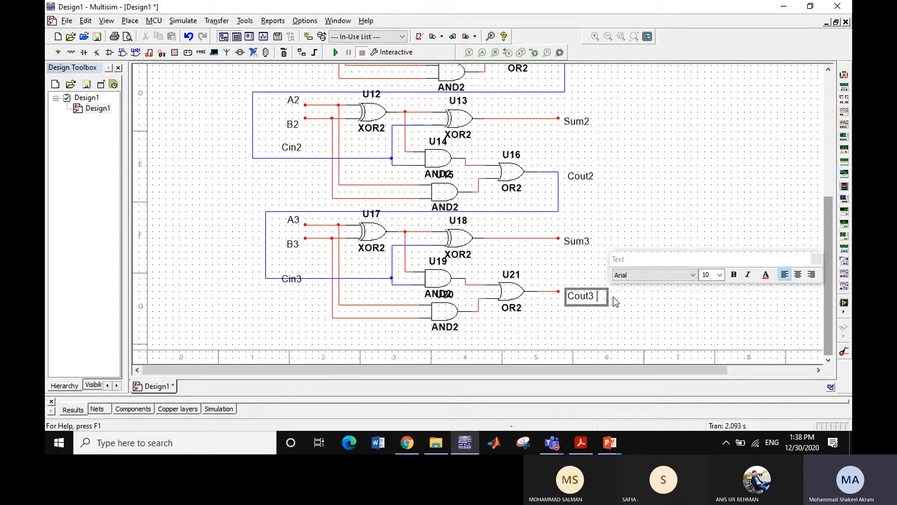
{"action": "type", "text": "=> MSB"}
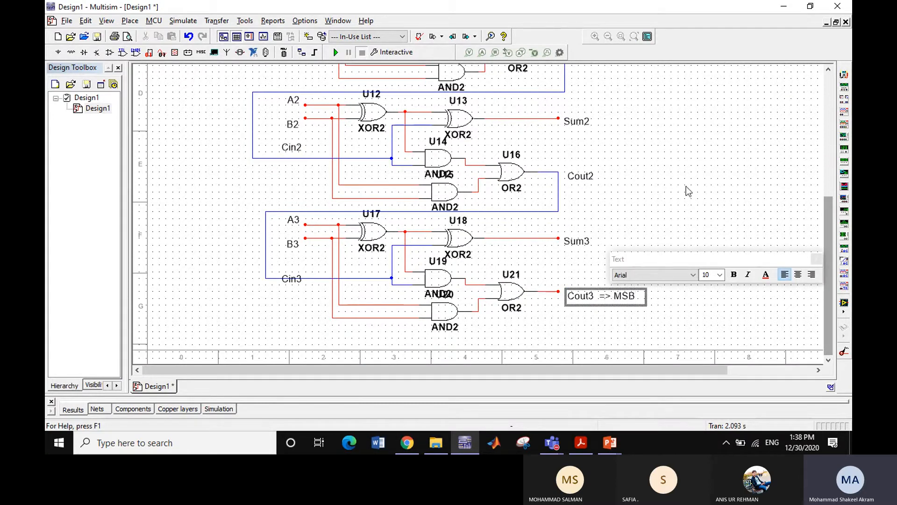
Replace the equals sign in the first adder's Sum0 label with an arrow so it reads "Sum0 => LSB".
{"action": "left_click_drag", "start_coordinate": [827, 279], "coordinate": [827, 175]}
{"action": "left_click", "coordinate": [596, 84]}
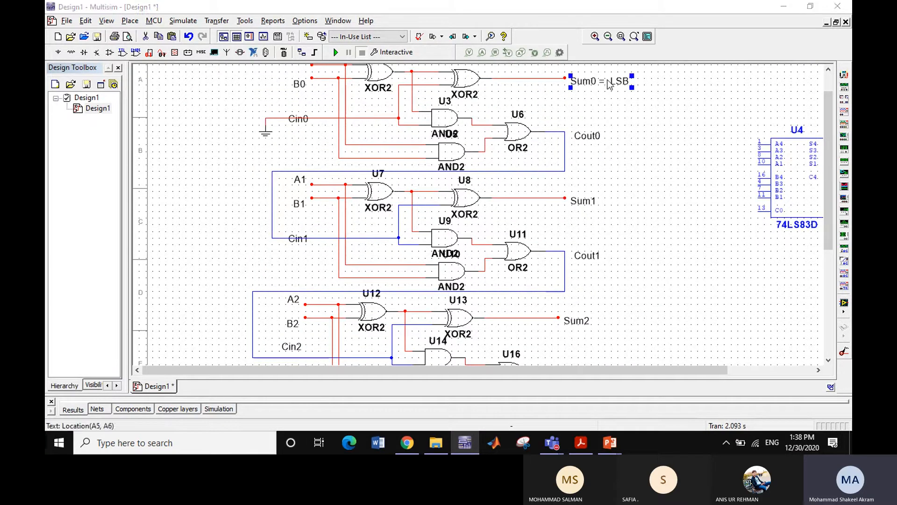
{"action": "left_click", "coordinate": [607, 83]}
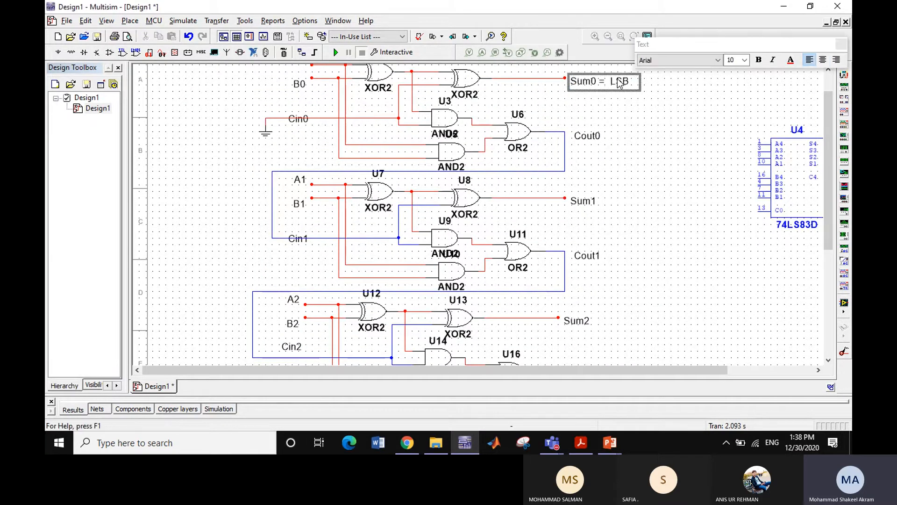
{"action": "type", "text": ">"}
{"action": "key", "text": "Escape"}
{"action": "scroll", "coordinate": [668, 213], "scroll_direction": "up", "scroll_amount": 2}
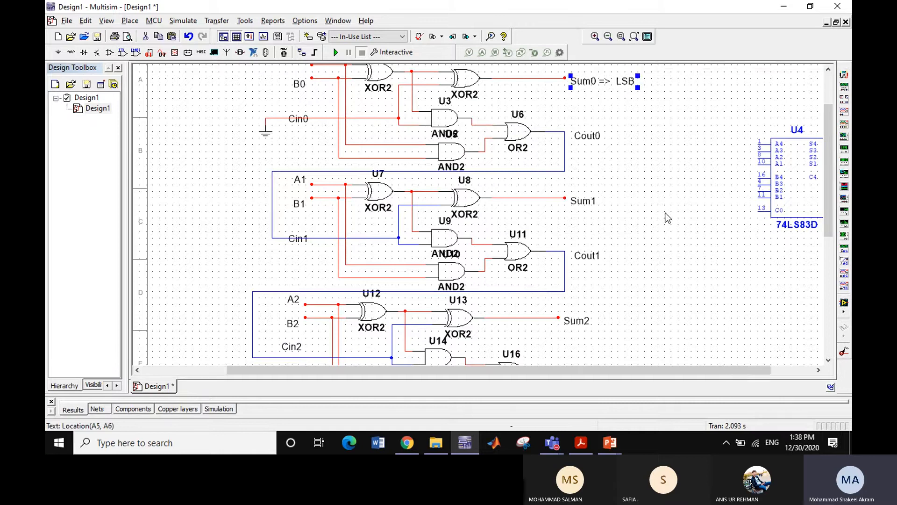
{"action": "scroll", "coordinate": [637, 216], "scroll_direction": "down", "scroll_amount": 2}
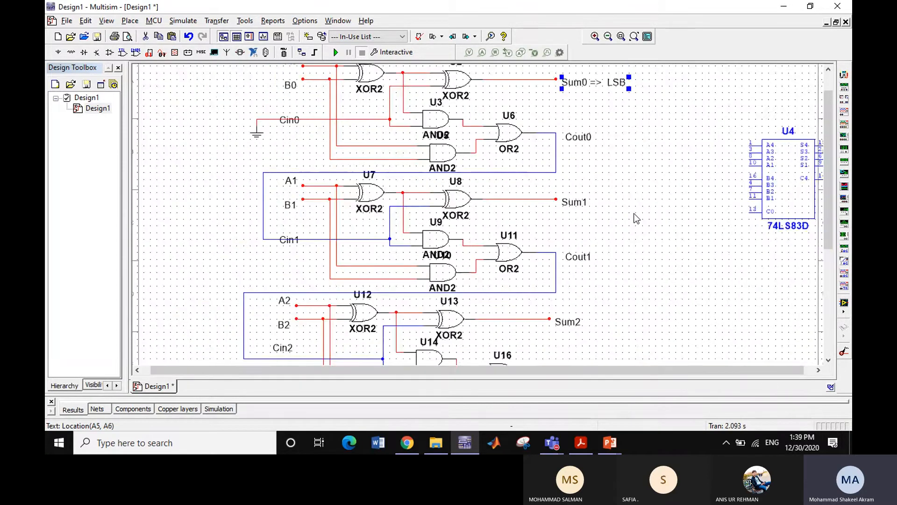
Move the 74LS83D adder chip closer to the gate circuit, beside the second and third full adders.
{"action": "scroll", "coordinate": [634, 212], "scroll_direction": "down", "scroll_amount": 1}
{"action": "mouse_move", "coordinate": [828, 174]}
{"action": "left_mouse_down"}
{"action": "mouse_move", "coordinate": [829, 197]}
{"action": "mouse_move", "coordinate": [827, 174]}
{"action": "left_mouse_up"}
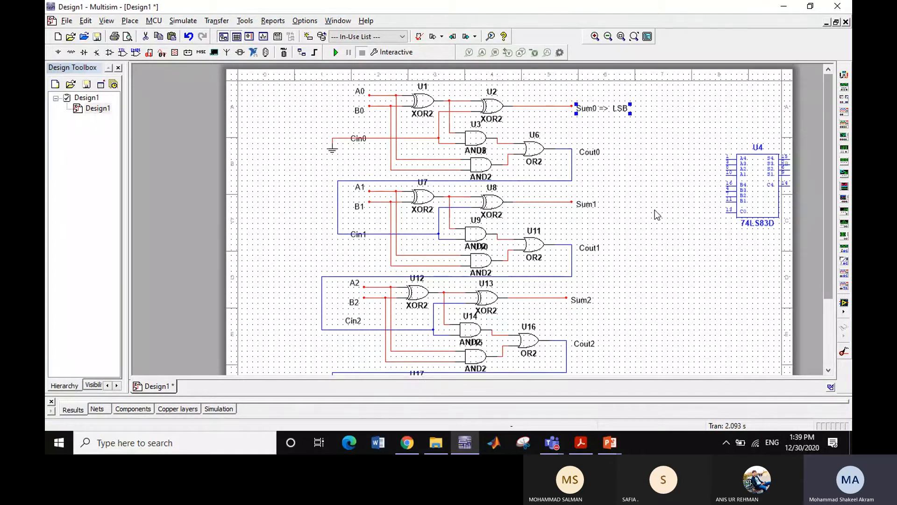
{"action": "scroll", "coordinate": [654, 209], "scroll_direction": "down", "scroll_amount": 1}
{"action": "left_click_drag", "start_coordinate": [831, 183], "coordinate": [642, 226]}
{"action": "scroll", "coordinate": [644, 225], "scroll_direction": "down", "scroll_amount": 1}
{"action": "left_click_drag", "start_coordinate": [827, 161], "coordinate": [821, 181]}
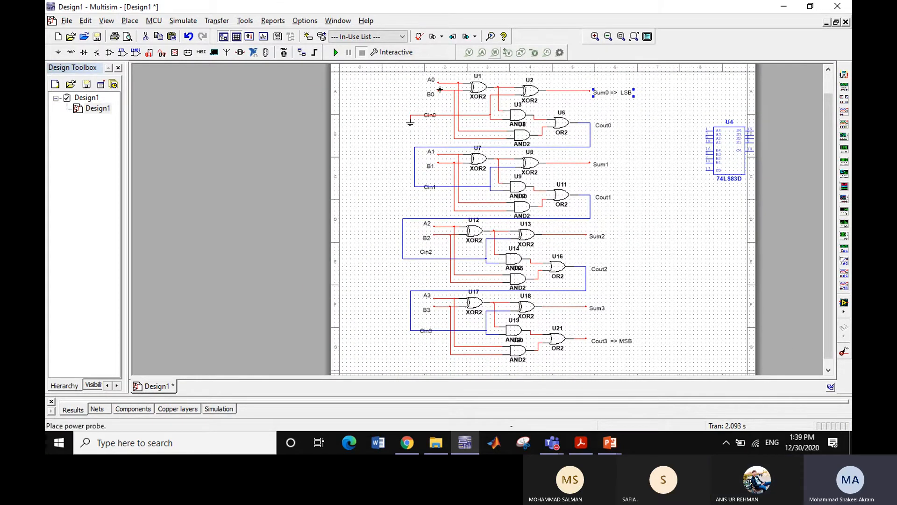
{"action": "left_click", "coordinate": [660, 202]}
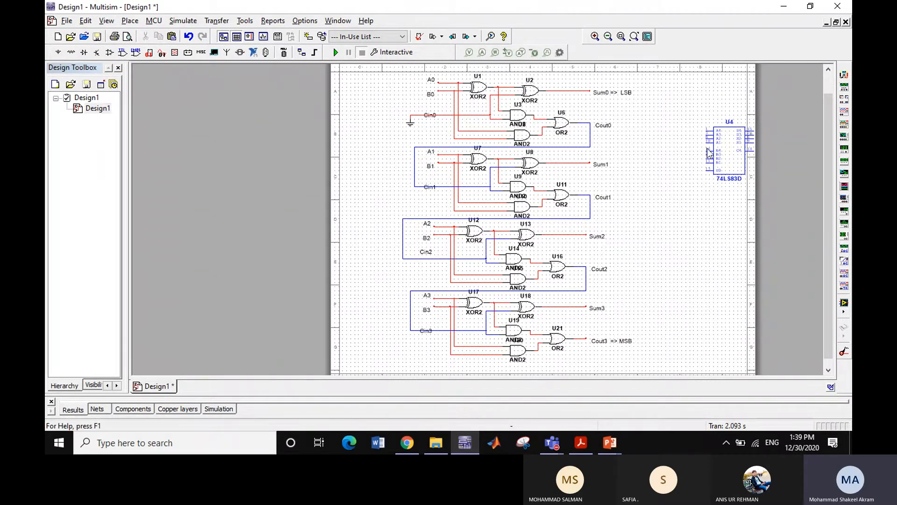
{"action": "left_click", "coordinate": [732, 158]}
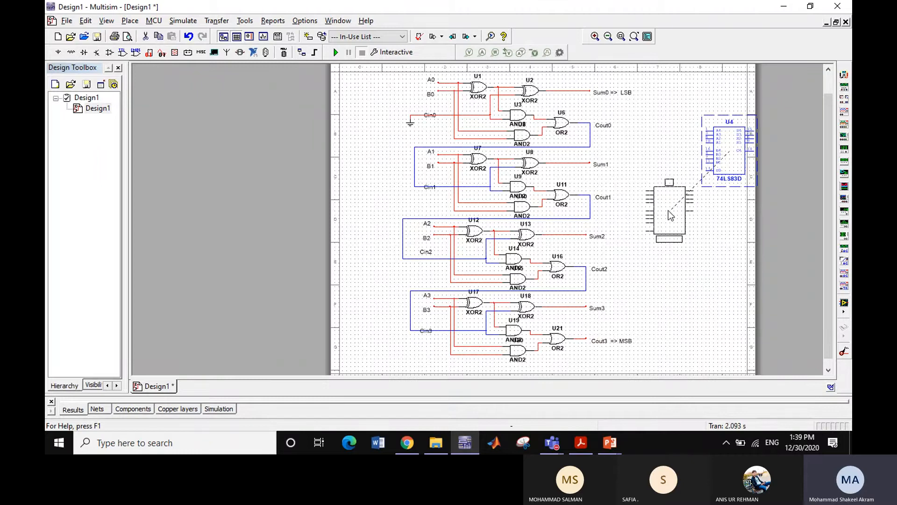
{"action": "left_click_drag", "start_coordinate": [732, 158], "coordinate": [670, 219]}
{"action": "key", "text": "ctrl+c"}
{"action": "key", "text": "ctrl+v"}
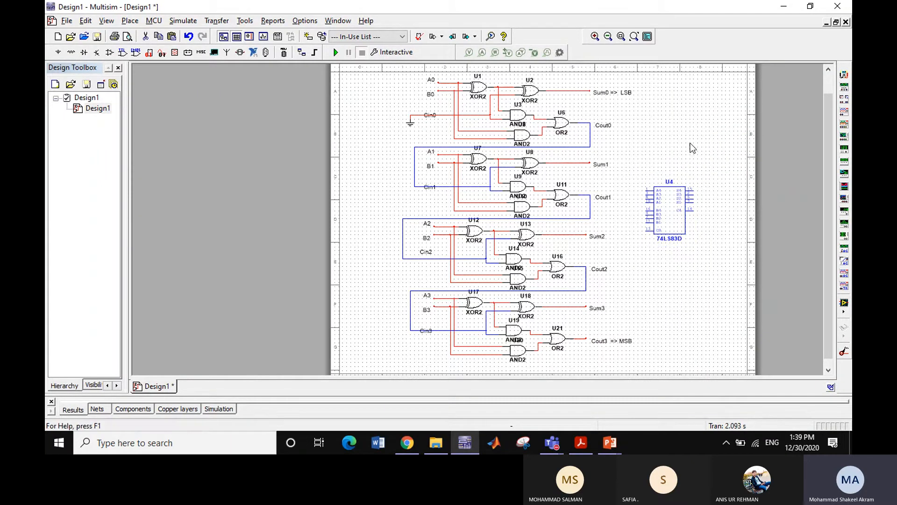
{"action": "left_click", "coordinate": [666, 248]}
{"action": "left_click", "coordinate": [669, 205]}
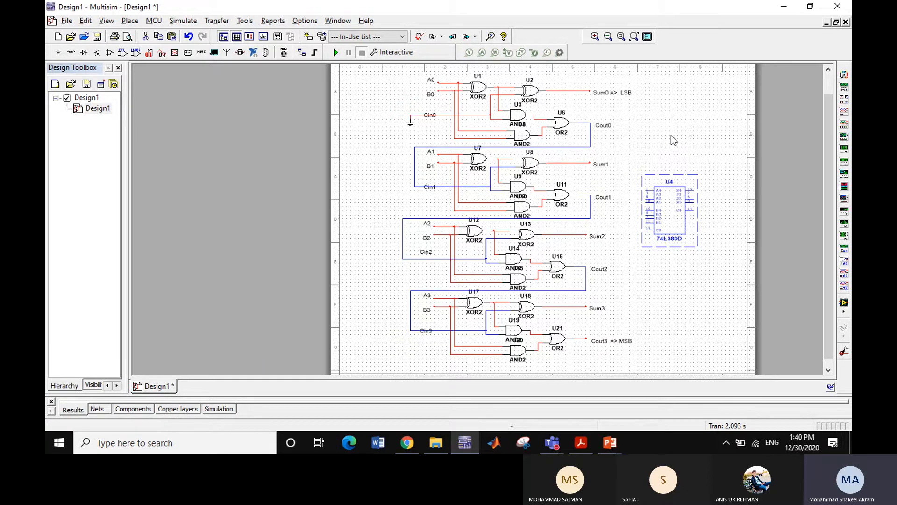
Place a text note above the 74LS83D chip with "A3 A2 A1 A0" as its first row.
{"action": "right_click", "coordinate": [668, 111]}
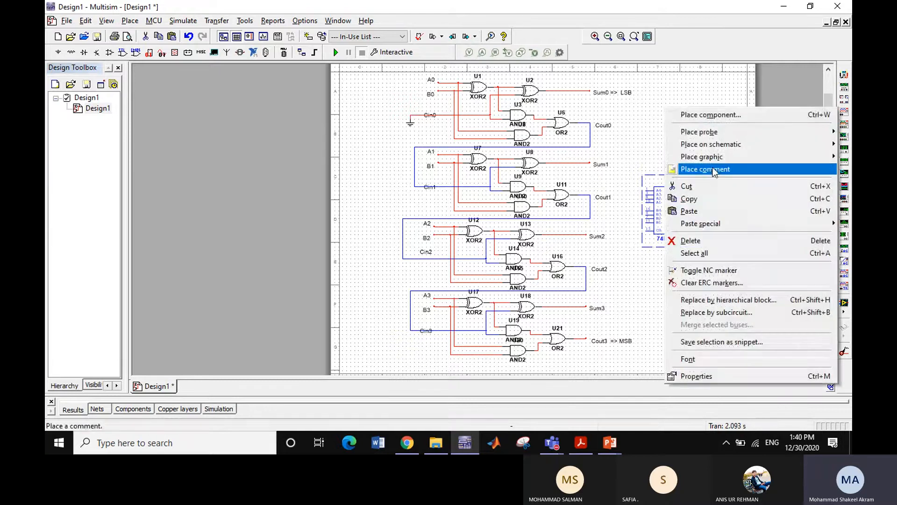
{"action": "mouse_move", "coordinate": [717, 158]}
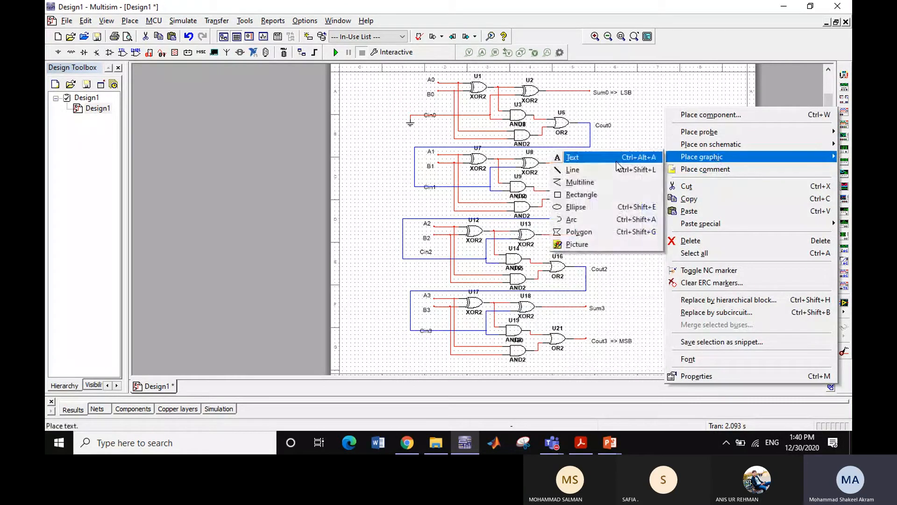
{"action": "left_click", "coordinate": [608, 154]}
{"action": "left_click", "coordinate": [665, 102]}
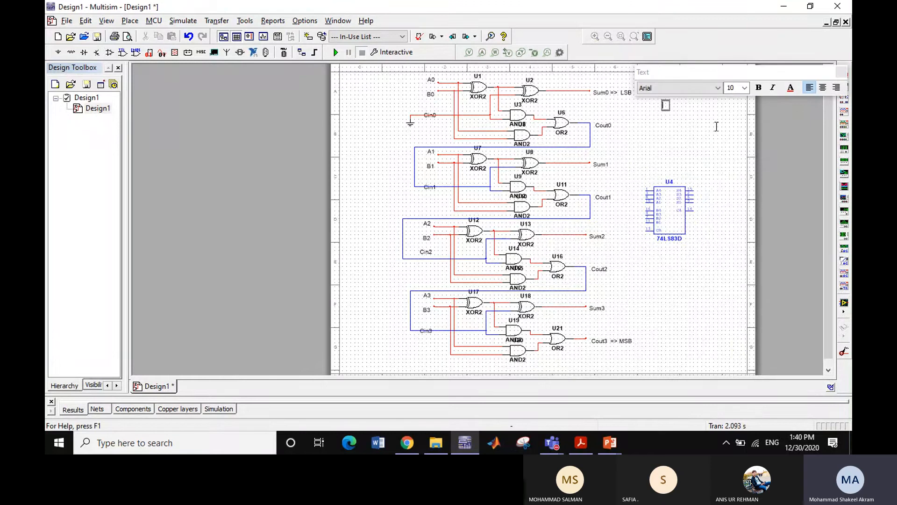
{"action": "type", "text": "A3 A2 A1 A0"}
{"action": "key", "text": "Return"}
{"action": "key", "text": "Up"}
{"action": "key", "text": "Down"}
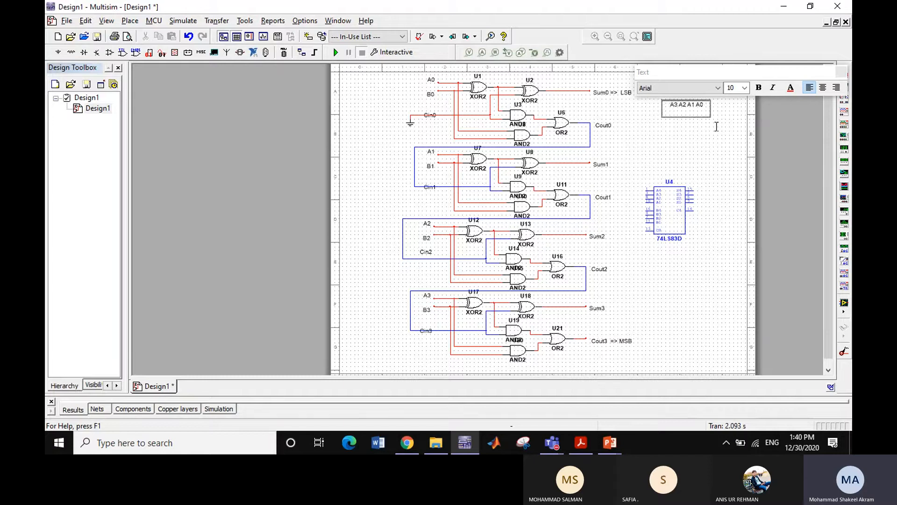
Add a second row reading "+ B3 B2 B1 B0" to the text note, aligned under the A bits.
{"action": "type", "text": "+"}
{"action": "type", "text": "   B"}
{"action": "type", "text": "3"}
{"action": "type", "text": " B"}
{"action": "type", "text": "2 B"}
{"action": "type", "text": "1 B0"}
{"action": "key", "text": "Return"}
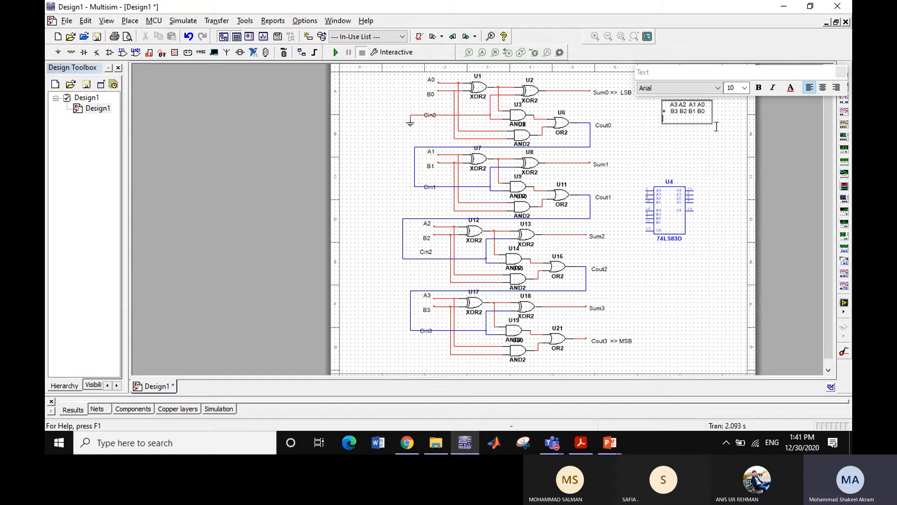
Add a dashed line and the result row "C3 S3 S2 S1 S0" below the B bits in the text note.
{"action": "type", "text": "---------------------"}
{"action": "key", "text": "Return"}
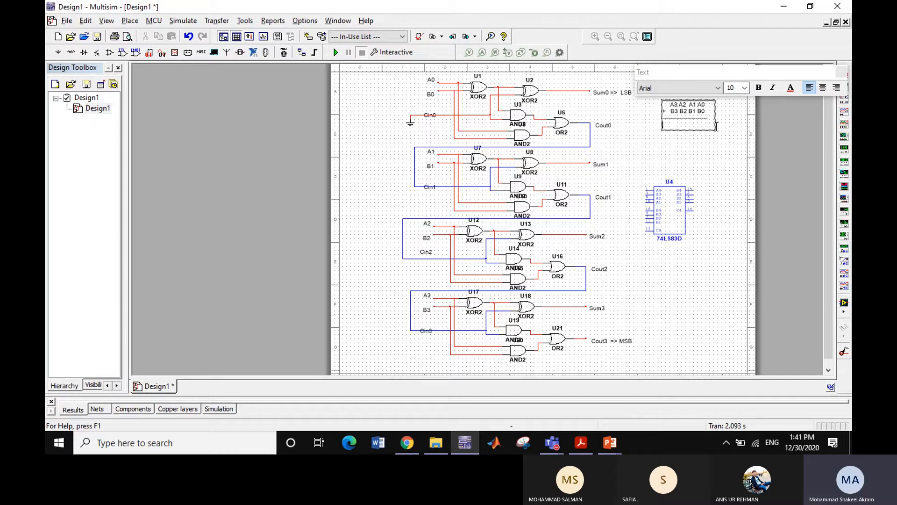
{"action": "type", "text": "C"}
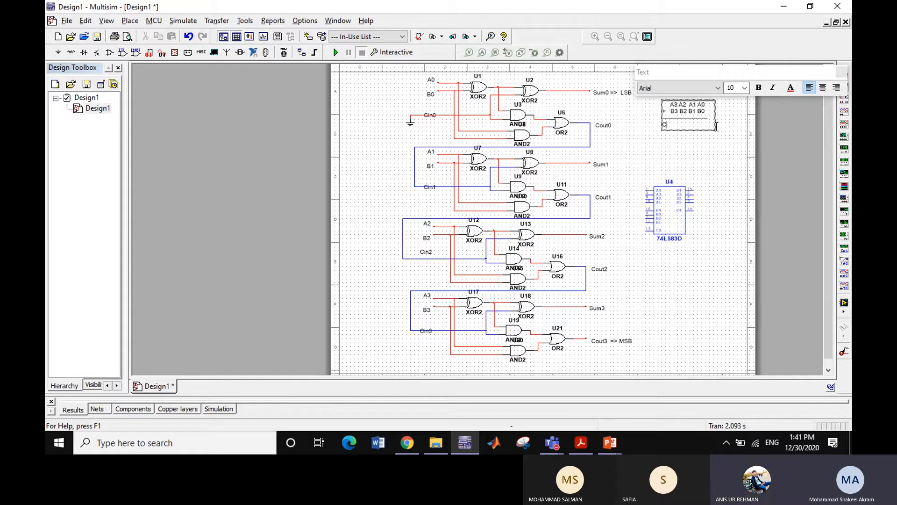
{"action": "type", "text": "3"}
{"action": "type", "text": "Sum"}
{"action": "key", "text": "BackSpace"}
{"action": "key", "text": "BackSpace"}
{"action": "key", "text": "BackSpace"}
{"action": "type", "text": "S"}
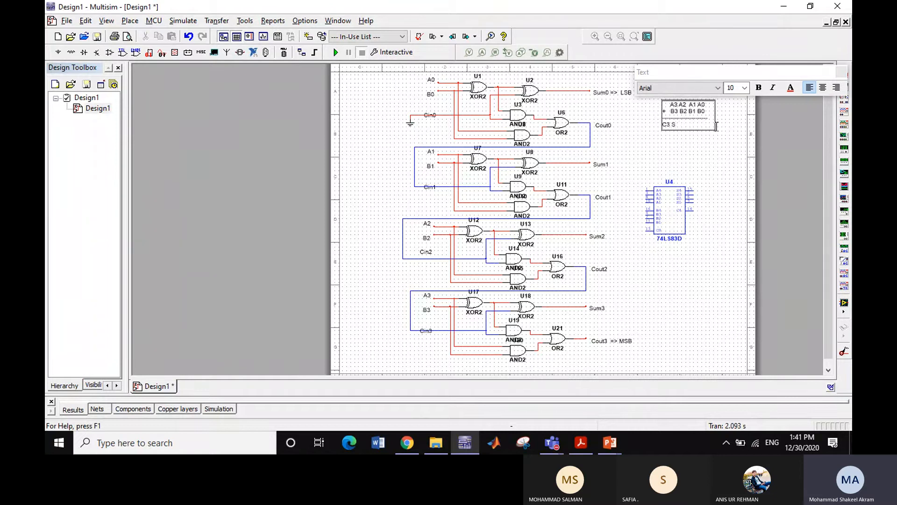
{"action": "type", "text": "3 S2 S1 S0"}
Enlarge the addition note's font and shift the note so it fits between the Sum labels and the sheet edge.
{"action": "left_click", "coordinate": [744, 90]}
{"action": "left_click", "coordinate": [740, 177]}
{"action": "left_click", "coordinate": [731, 208]}
{"action": "left_click_drag", "start_coordinate": [693, 100], "coordinate": [657, 103]}
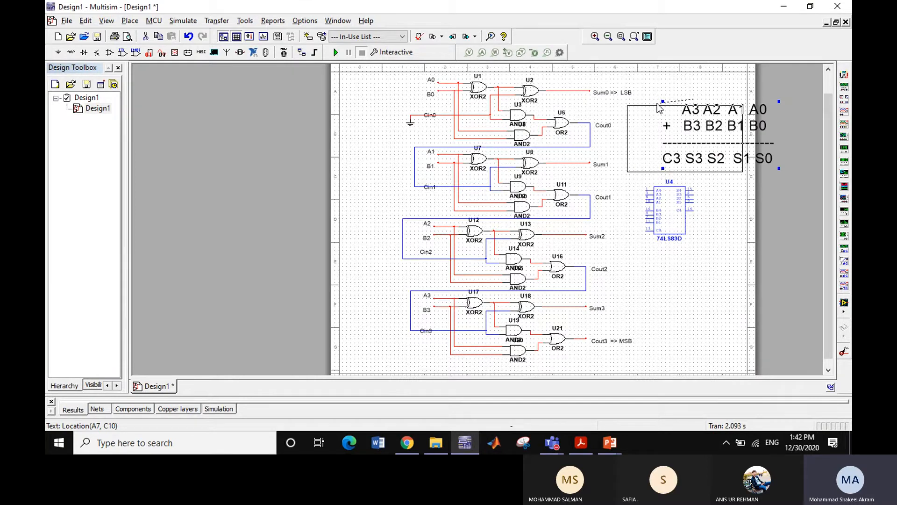
{"action": "left_click", "coordinate": [730, 246]}
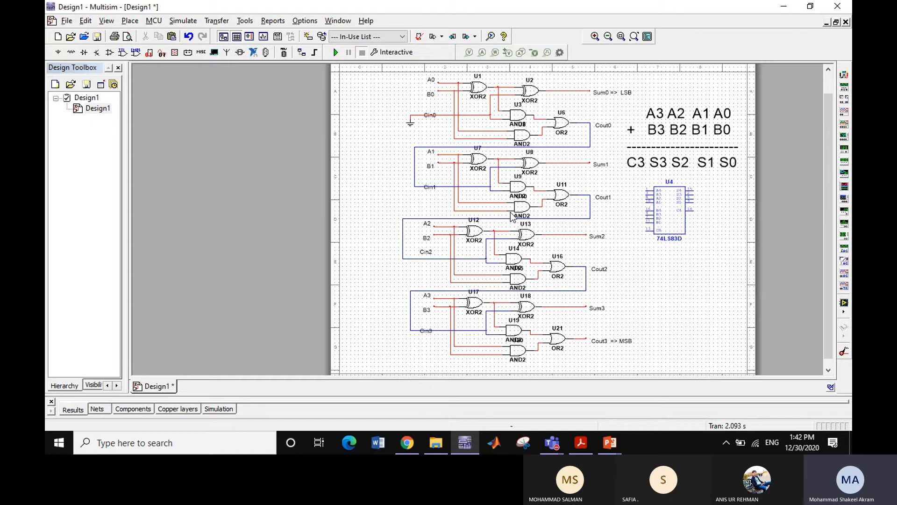
Delete the addition note and the entire four-full-adder gate circuit, keeping only the 74LS83D chip.
{"action": "left_click", "coordinate": [647, 121]}
{"action": "key", "text": "Delete"}
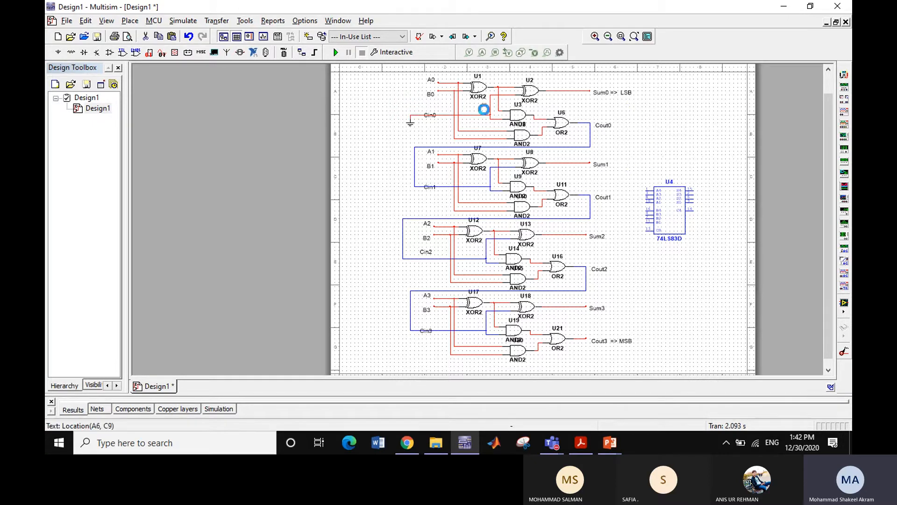
{"action": "left_click_drag", "start_coordinate": [397, 70], "coordinate": [636, 356]}
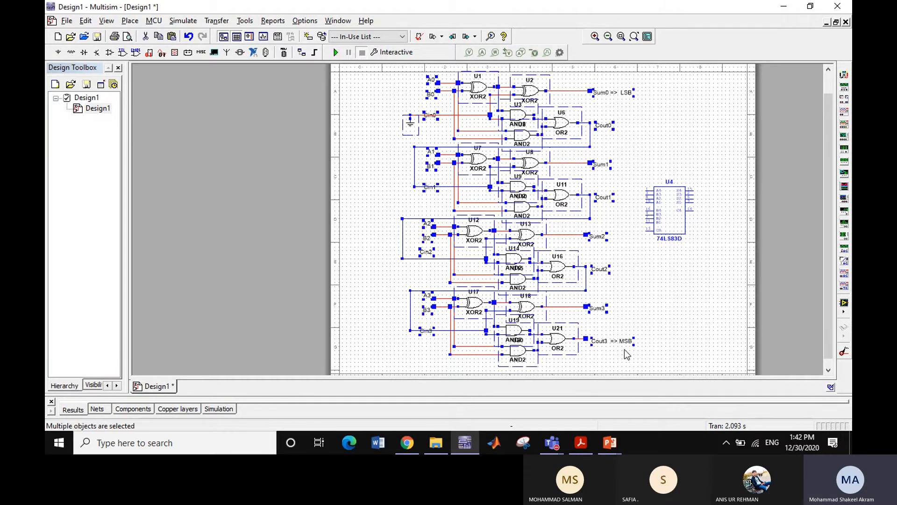
{"action": "key", "text": "Delete"}
Move the 74LS83D chip to the upper-left area of the schematic sheet.
{"action": "scroll", "coordinate": [535, 258], "scroll_direction": "up", "scroll_amount": 1}
{"action": "scroll", "coordinate": [534, 254], "scroll_direction": "up", "scroll_amount": 2}
{"action": "left_click_drag", "start_coordinate": [800, 182], "coordinate": [406, 187]}
{"action": "left_click_drag", "start_coordinate": [831, 183], "coordinate": [824, 77]}
{"action": "left_click_drag", "start_coordinate": [425, 343], "coordinate": [359, 139]}
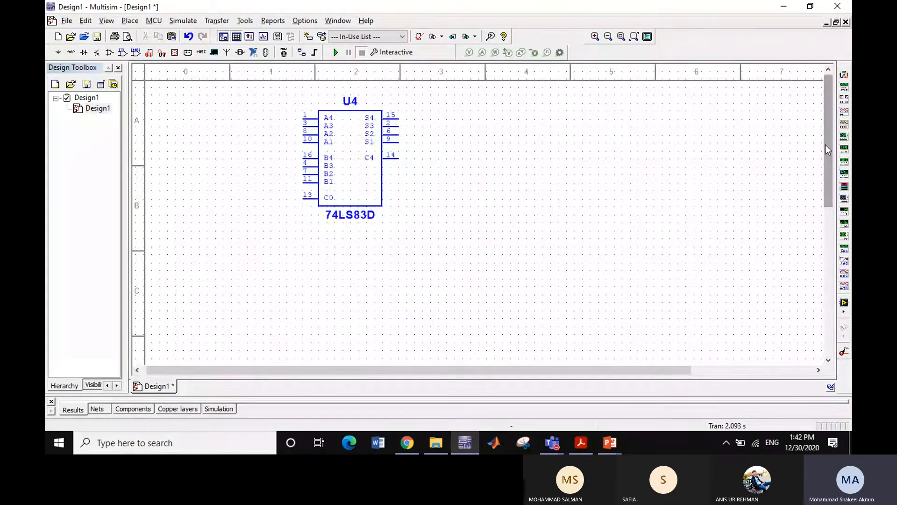
{"action": "left_click_drag", "start_coordinate": [823, 146], "coordinate": [823, 125]}
{"action": "left_click_drag", "start_coordinate": [354, 176], "coordinate": [298, 184]}
Duplicate the 74LS83D chip and place the copy to its right, leaving a wide gap for wiring.
{"action": "left_click", "coordinate": [314, 189]}
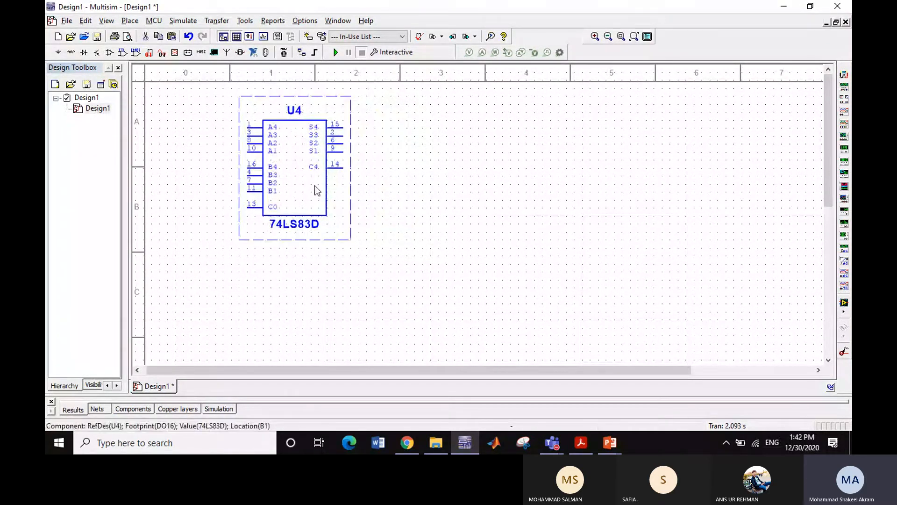
{"action": "key", "text": "ctrl+c"}
{"action": "key", "text": "ctrl+v"}
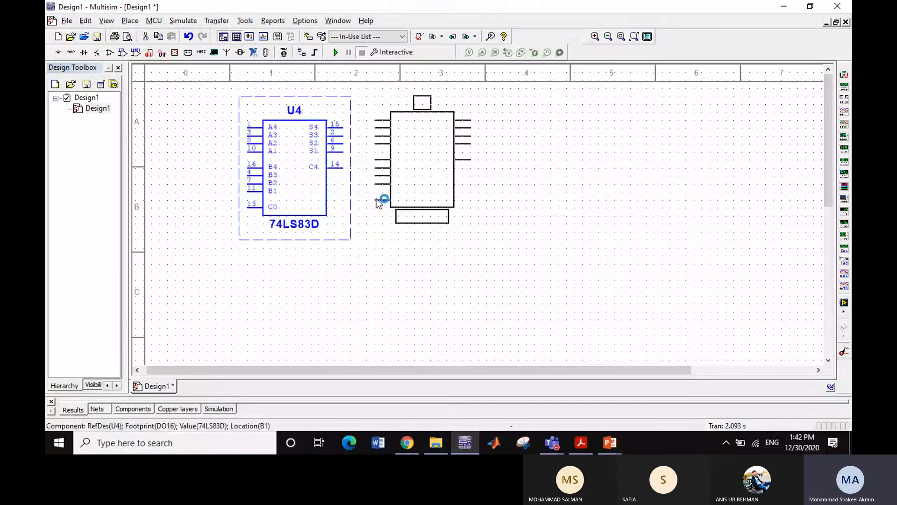
{"action": "left_click", "coordinate": [376, 207]}
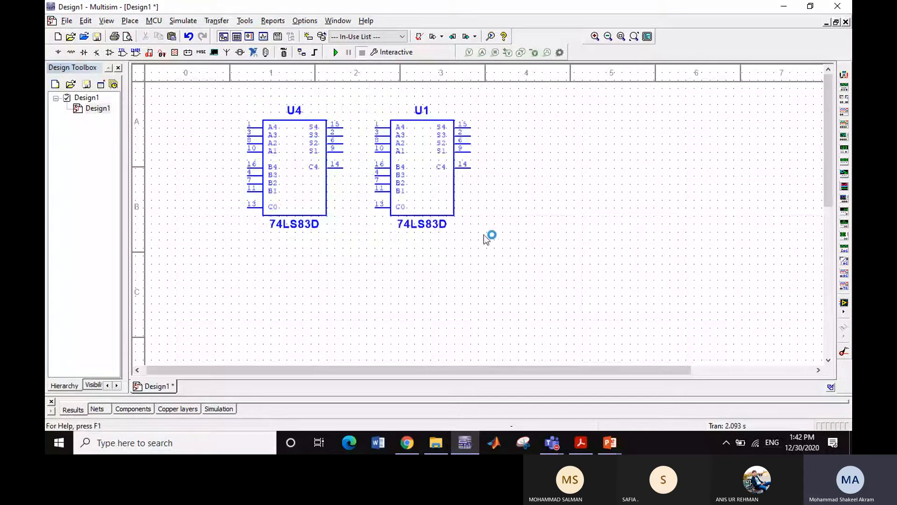
{"action": "left_click", "coordinate": [422, 153]}
{"action": "left_click_drag", "start_coordinate": [436, 154], "coordinate": [469, 154]}
{"action": "left_click", "coordinate": [561, 200]}
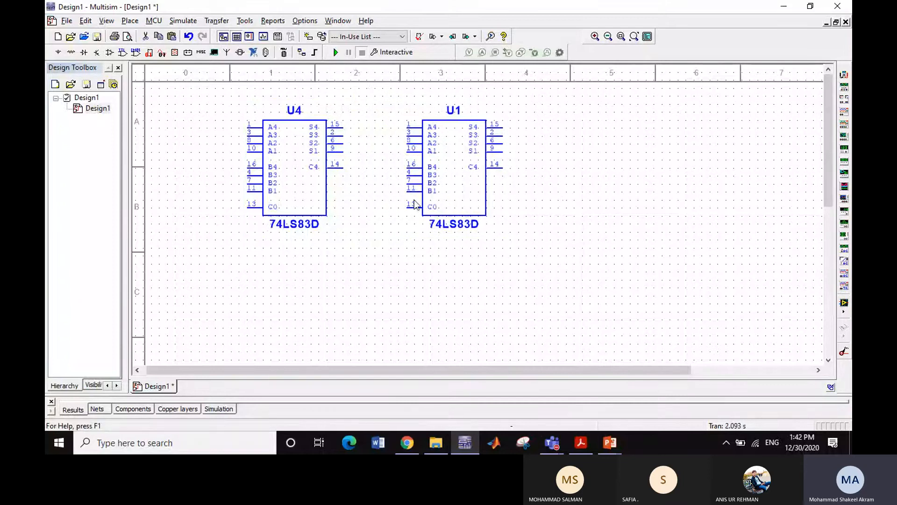
Draw open-ended input wires leftward from pins A4, A3, A2 and A1 of chip U4, ending them in one column.
{"action": "left_click", "coordinate": [247, 129]}
{"action": "left_click", "coordinate": [207, 128]}
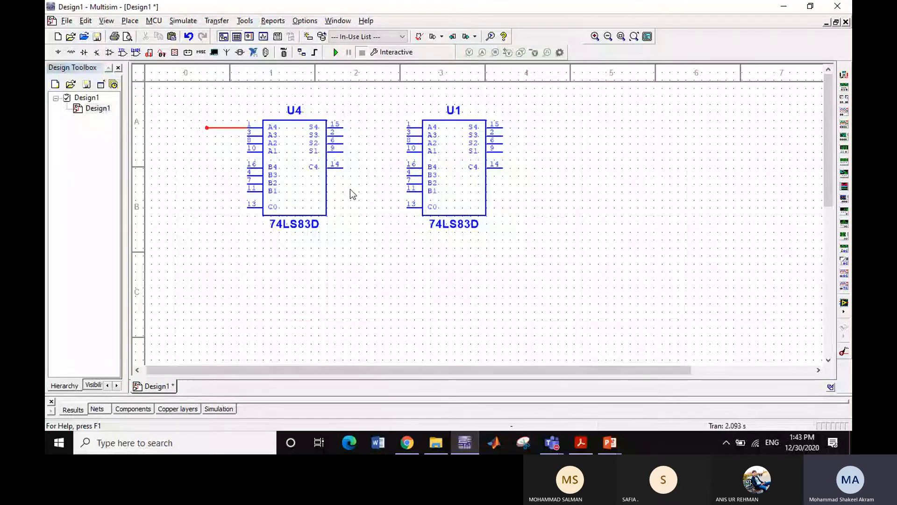
{"action": "left_click", "coordinate": [246, 135]}
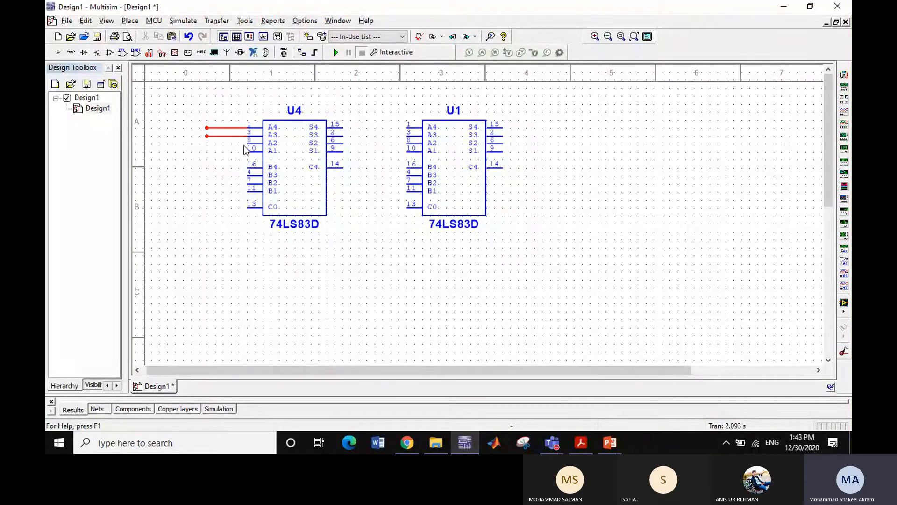
{"action": "left_click", "coordinate": [248, 141]}
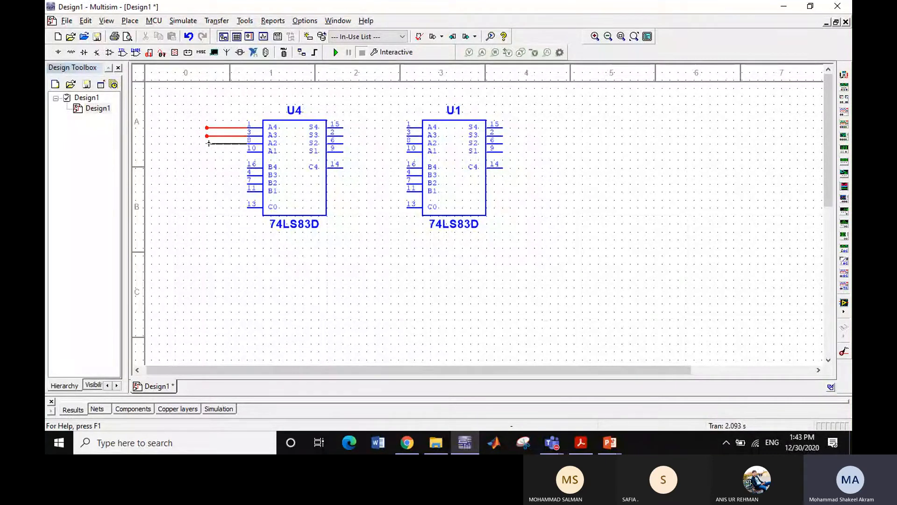
{"action": "left_click", "coordinate": [246, 151]}
{"action": "left_click", "coordinate": [206, 151]}
Draw matching open-ended input wires from pins B4, B3, B2 and B1 of chip U4.
{"action": "left_click", "coordinate": [247, 167]}
{"action": "left_click", "coordinate": [206, 168]}
{"action": "left_click", "coordinate": [246, 176]}
{"action": "left_click", "coordinate": [206, 175]}
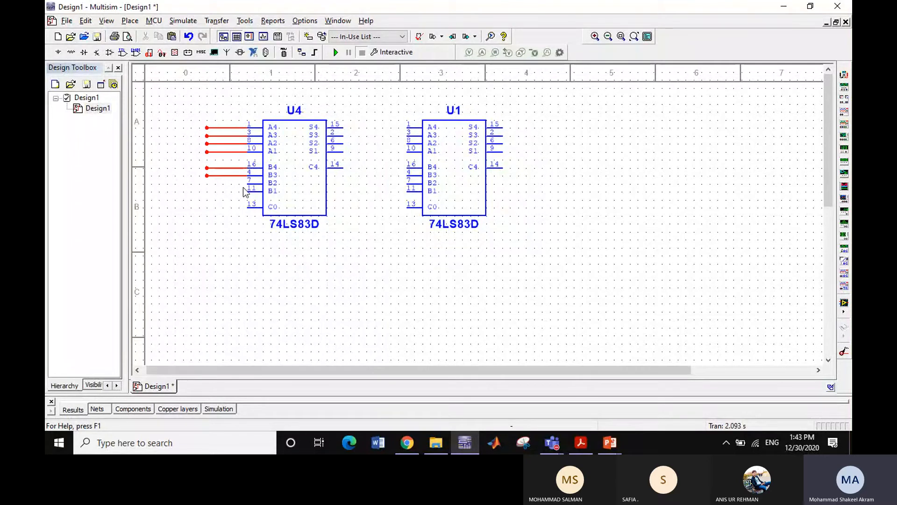
{"action": "left_click", "coordinate": [206, 184]}
{"action": "left_click", "coordinate": [247, 192]}
{"action": "left_click", "coordinate": [206, 192]}
Place a GROUND source below the inputs of chip U4 and wire it to the C0 pin.
{"action": "left_click", "coordinate": [58, 52]}
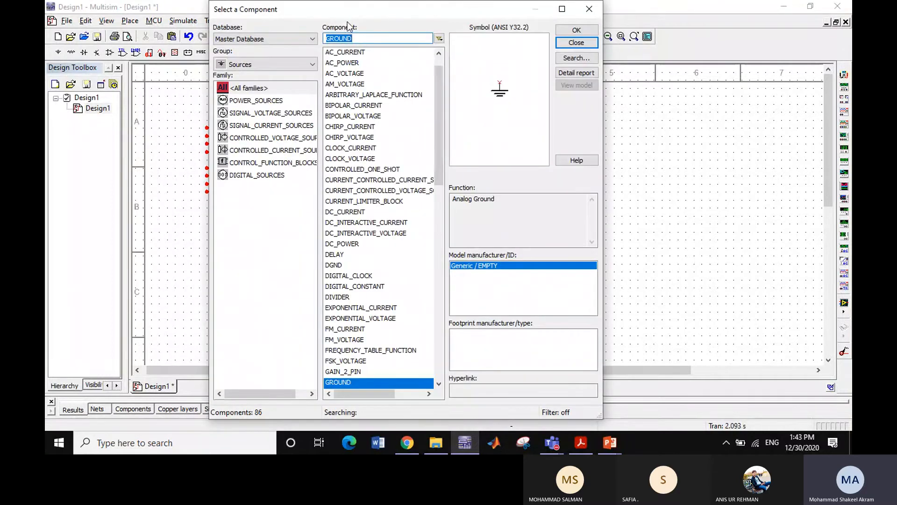
{"action": "left_click", "coordinate": [577, 30]}
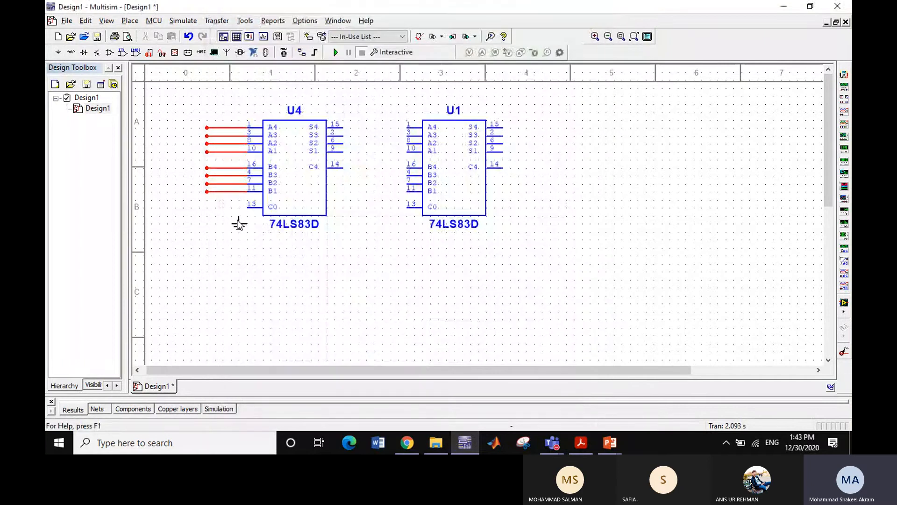
{"action": "left_click", "coordinate": [250, 214]}
{"action": "left_click", "coordinate": [568, 44]}
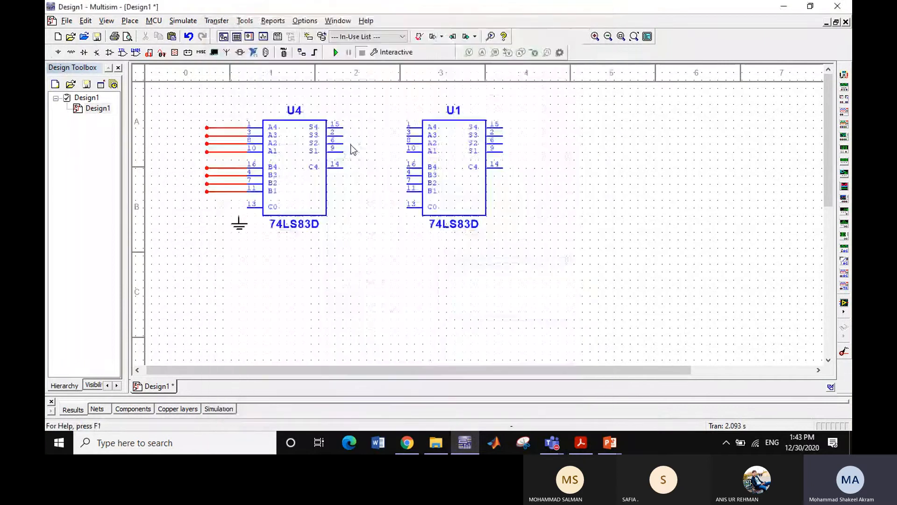
{"action": "left_click", "coordinate": [239, 208]}
{"action": "left_click", "coordinate": [250, 206]}
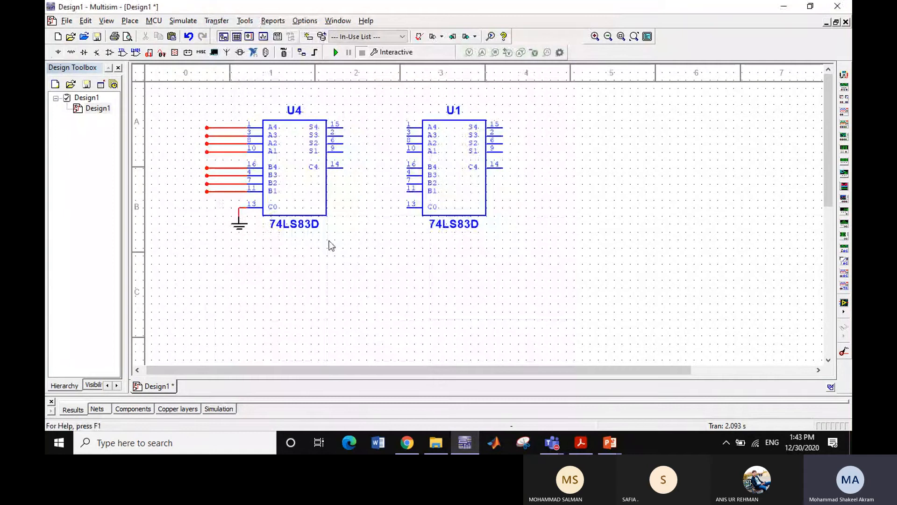
Draw open-ended input wires leftward from pins A4, A3, A2 and A1 of the second 74LS83D chip.
{"action": "left_click", "coordinate": [405, 127]}
{"action": "left_click", "coordinate": [375, 127]}
{"action": "left_click", "coordinate": [406, 135]}
{"action": "left_click", "coordinate": [375, 136]}
{"action": "left_click", "coordinate": [405, 143]}
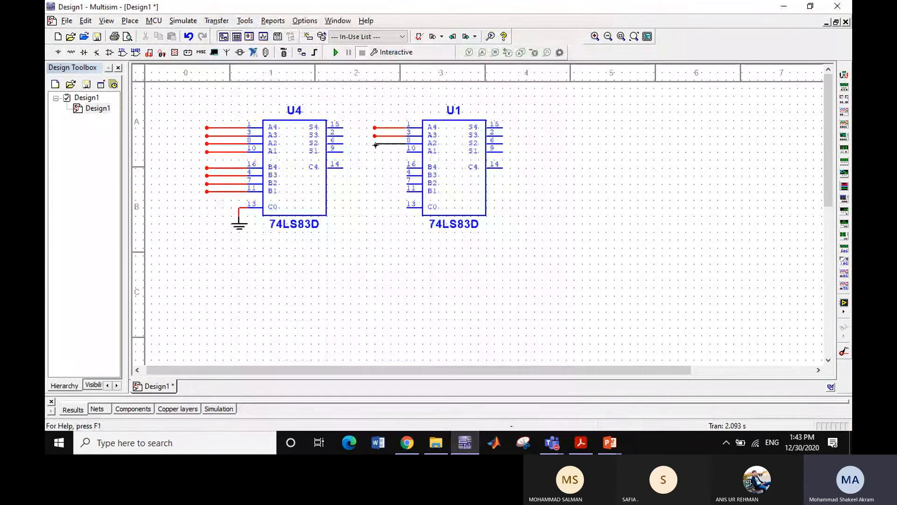
{"action": "left_click", "coordinate": [375, 143]}
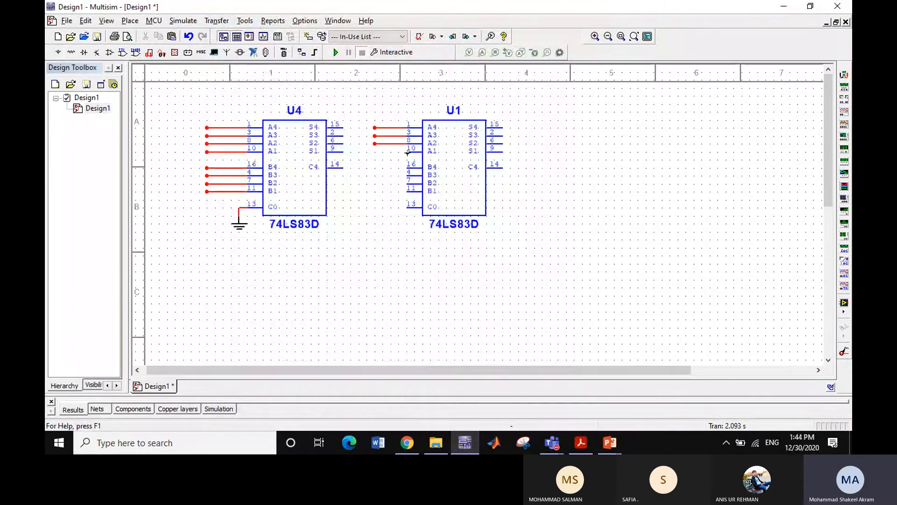
{"action": "left_click", "coordinate": [375, 151]}
Draw open-ended input wires from pins B4, B3, B2 and B1 of chip U1, and wire U4's C4 output to U1's C0.
{"action": "left_click", "coordinate": [405, 168]}
{"action": "left_click", "coordinate": [374, 167]}
{"action": "left_click", "coordinate": [405, 174]}
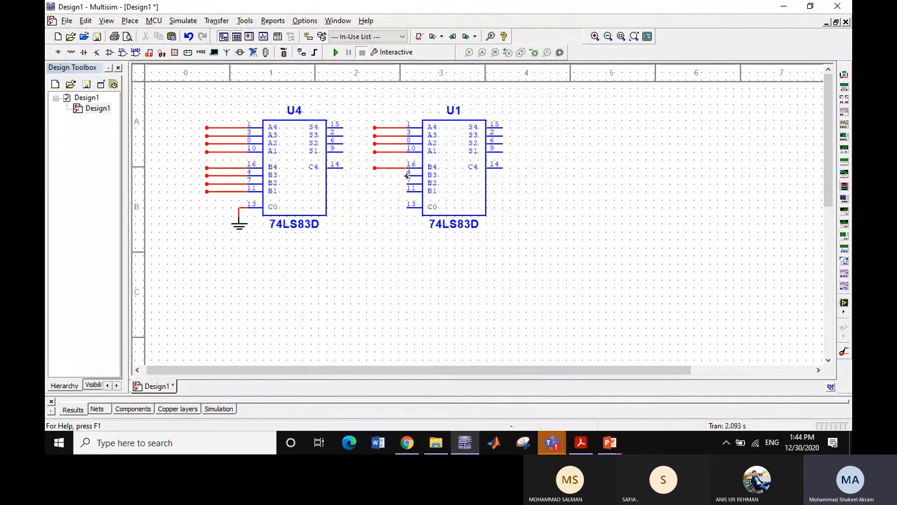
{"action": "left_click", "coordinate": [375, 175]}
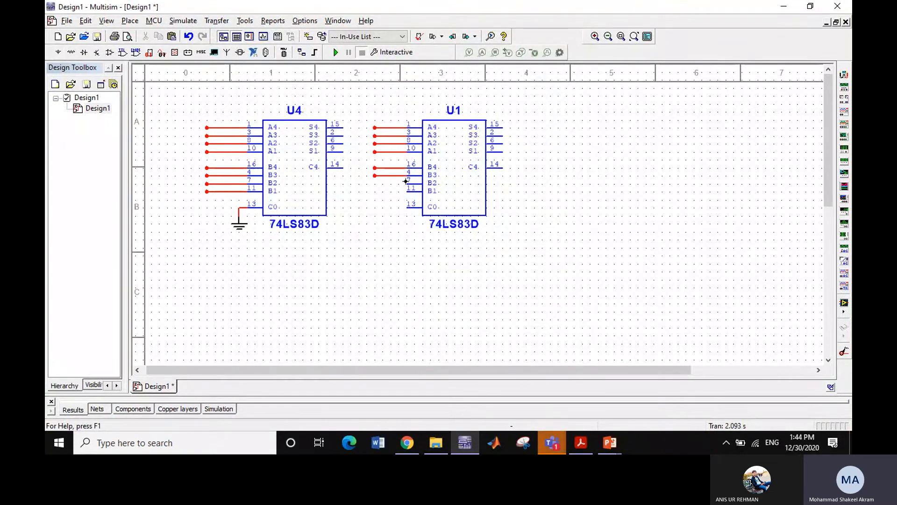
{"action": "left_click", "coordinate": [406, 182]}
{"action": "left_click", "coordinate": [374, 183]}
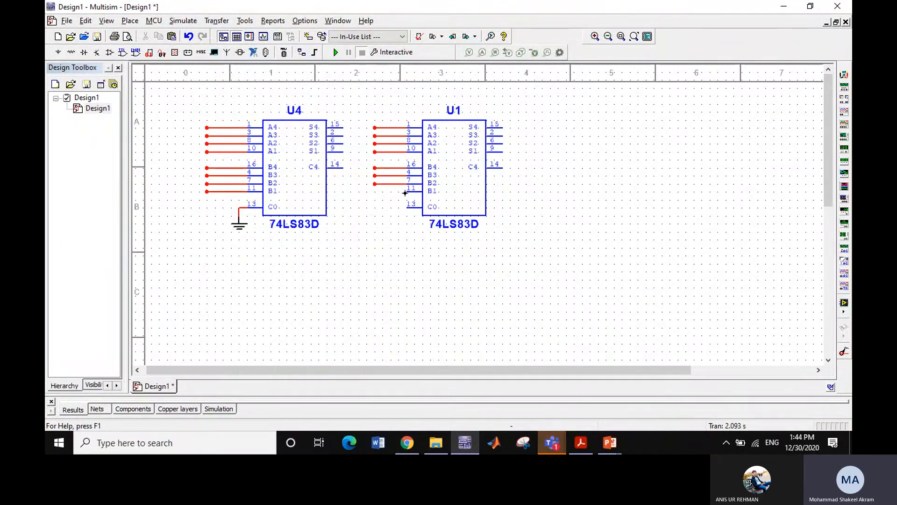
{"action": "left_click", "coordinate": [405, 190]}
{"action": "left_click", "coordinate": [374, 191]}
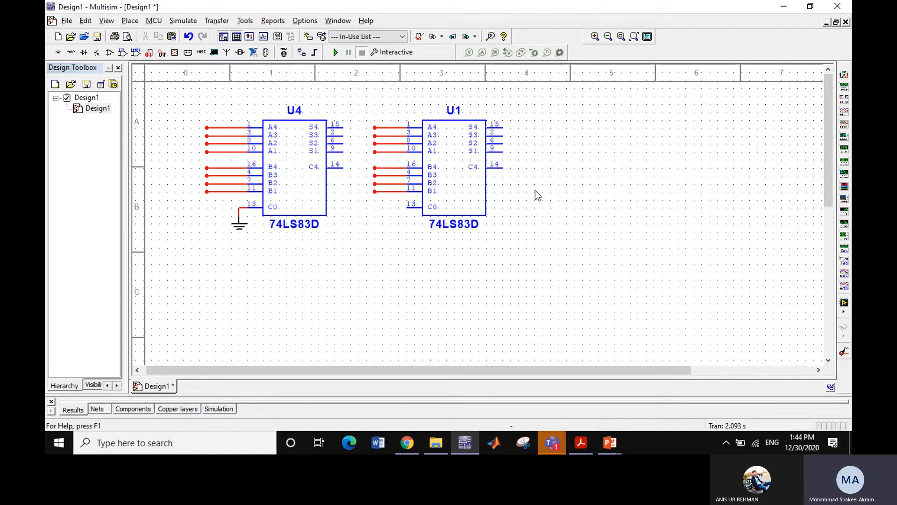
{"action": "left_click", "coordinate": [341, 169]}
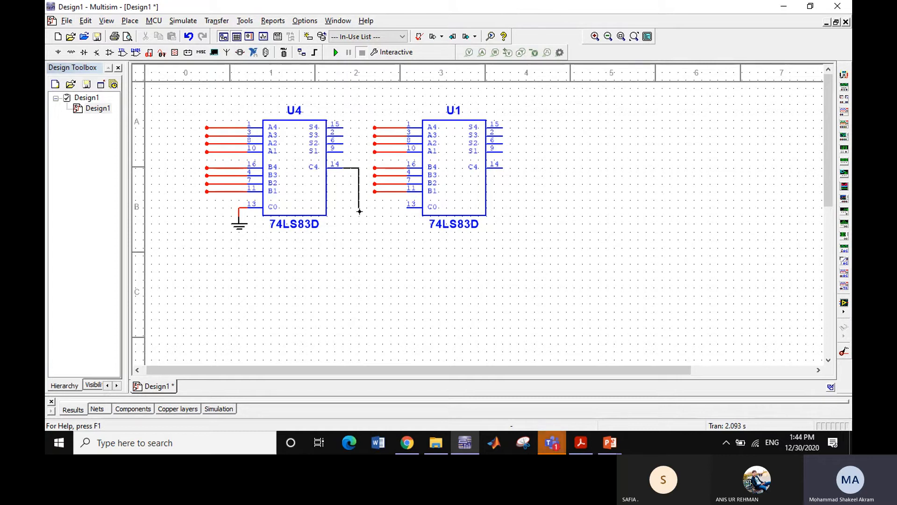
{"action": "left_click", "coordinate": [407, 207]}
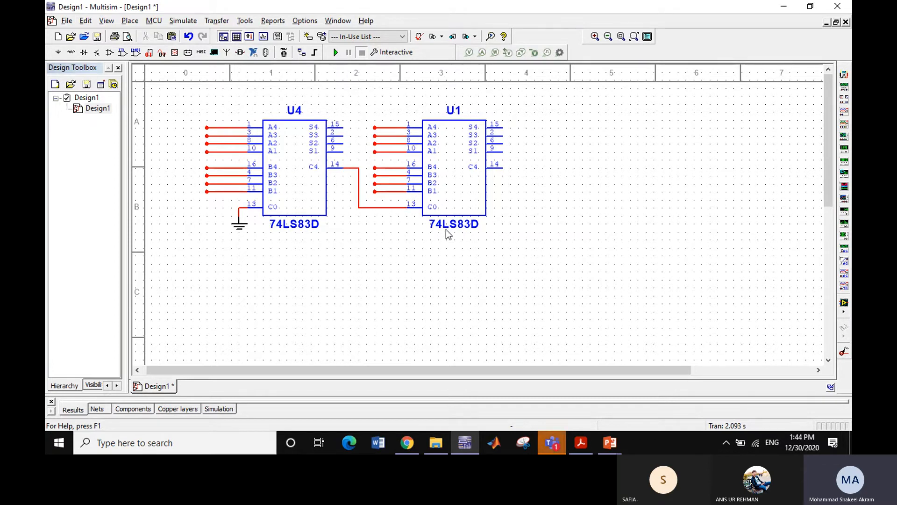
Place a copied third 74LS83D chip beside U1 in the same row and wire U1's C4 output to its C0 pin.
{"action": "left_click", "coordinate": [458, 196]}
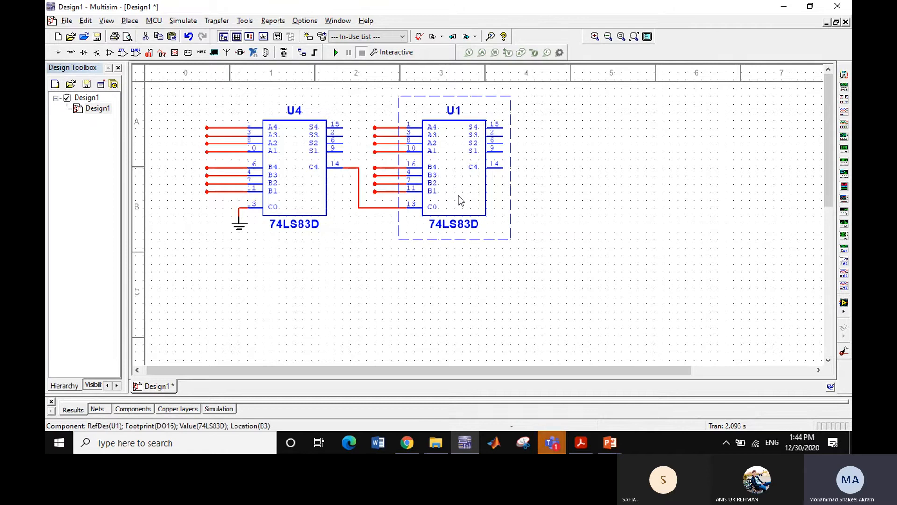
{"action": "key", "text": "ctrl+v"}
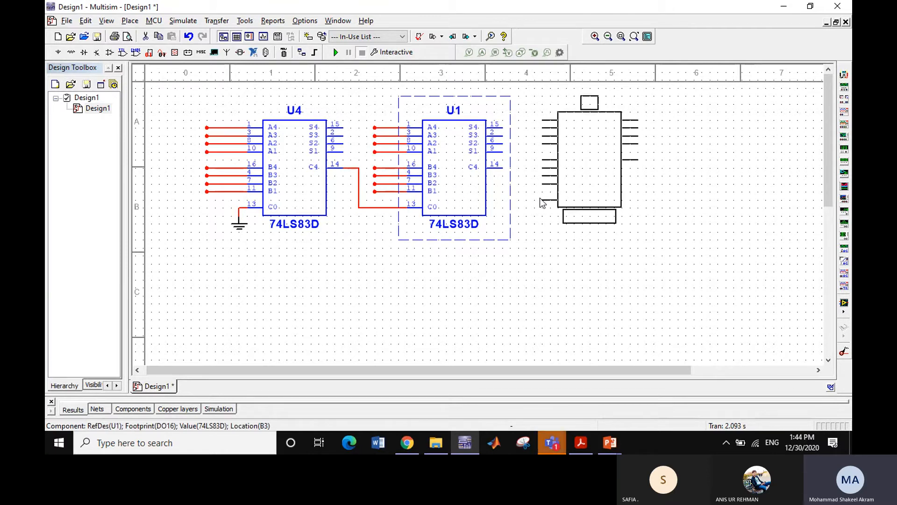
{"action": "left_click", "coordinate": [543, 200]}
{"action": "left_click", "coordinate": [600, 170]}
{"action": "key", "text": "Down"}
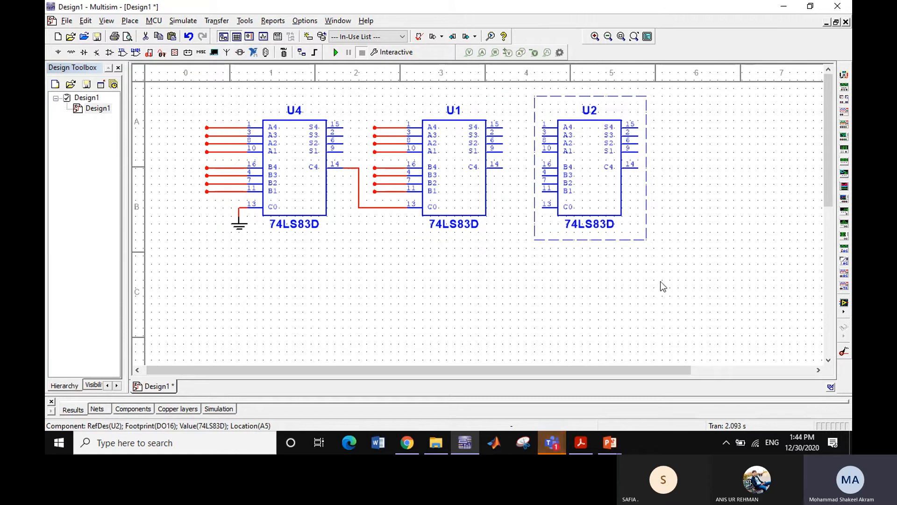
{"action": "left_click", "coordinate": [497, 230]}
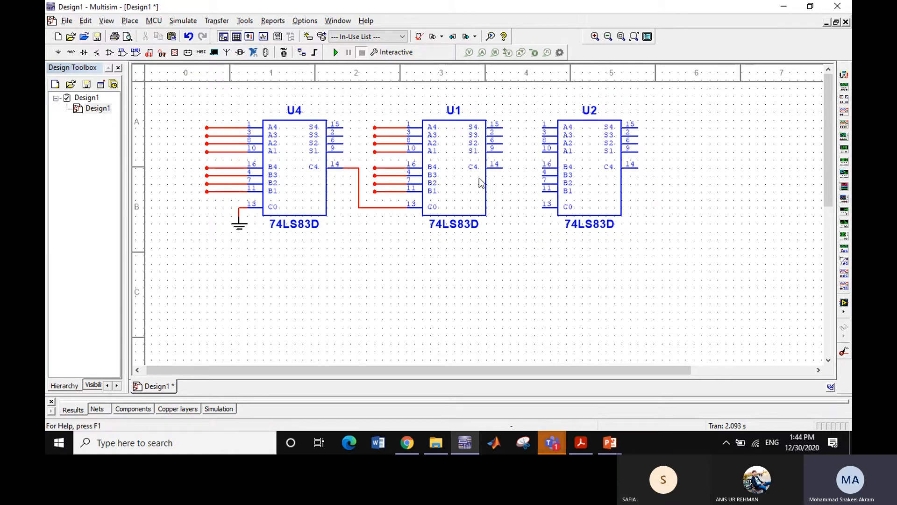
{"action": "left_click", "coordinate": [502, 170]}
{"action": "left_click", "coordinate": [542, 207]}
Paste a fourth 74LS83D chip at the end of the upper row and wire U2's C4 output to its C0 pin.
{"action": "key", "text": "ctrl+v"}
{"action": "key", "text": "Escape"}
{"action": "left_click", "coordinate": [651, 205]}
{"action": "left_click", "coordinate": [636, 168]}
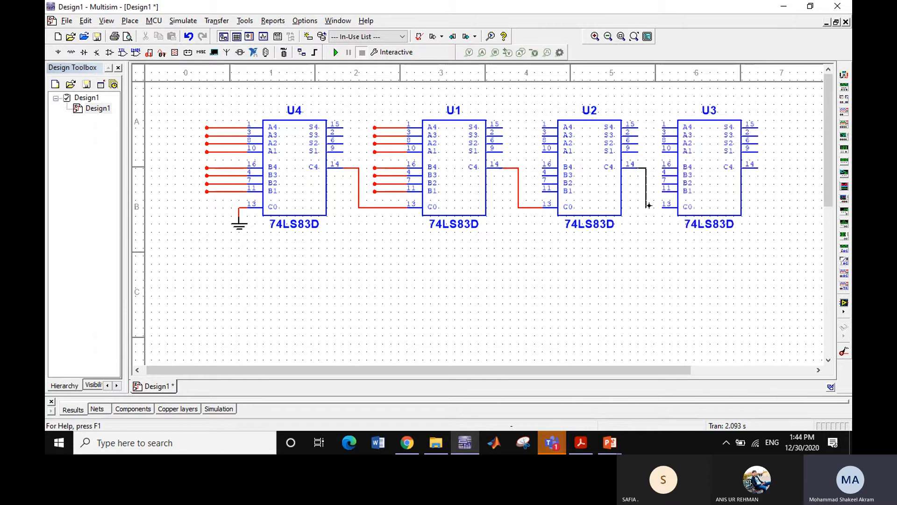
{"action": "left_click", "coordinate": [661, 208]}
Paste a fifth 74LS83D chip below U4 and route a wire from U3's C4 output between the rows to its C0 pin.
{"action": "key", "text": "ctrl+v"}
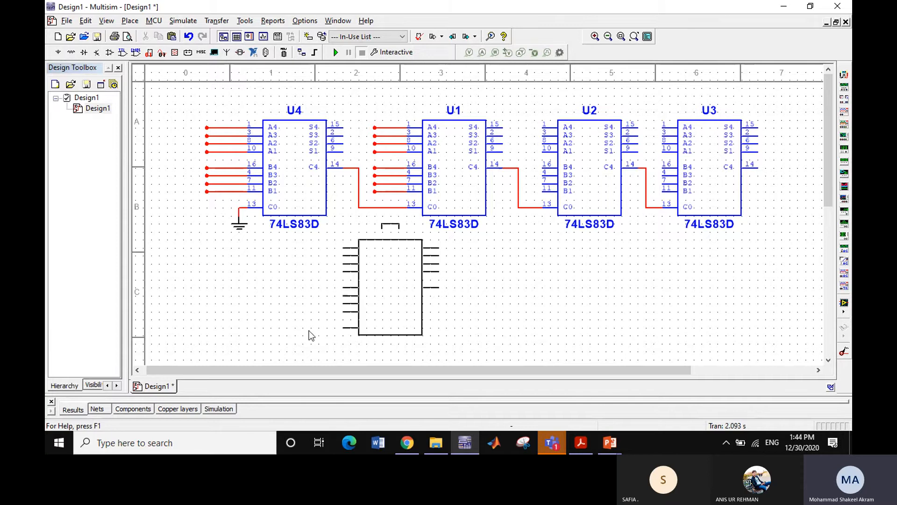
{"action": "left_click", "coordinate": [241, 343]}
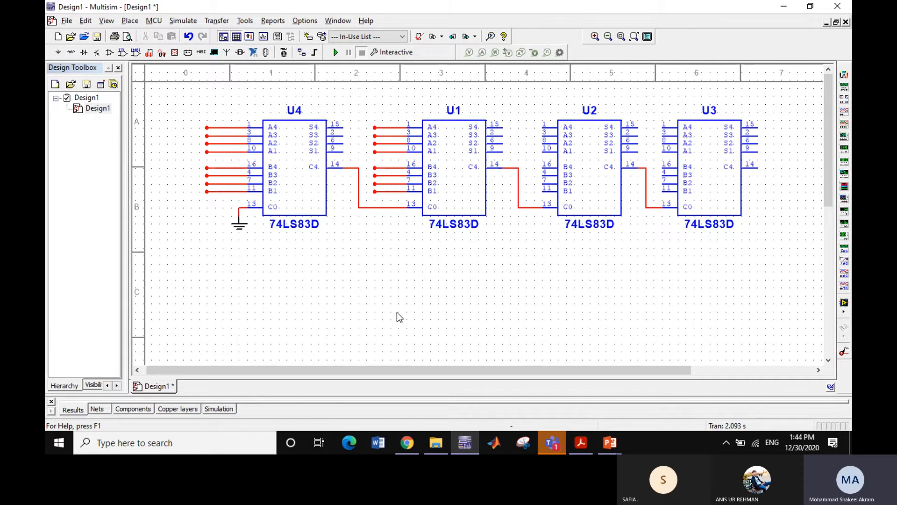
{"action": "left_click", "coordinate": [759, 167]}
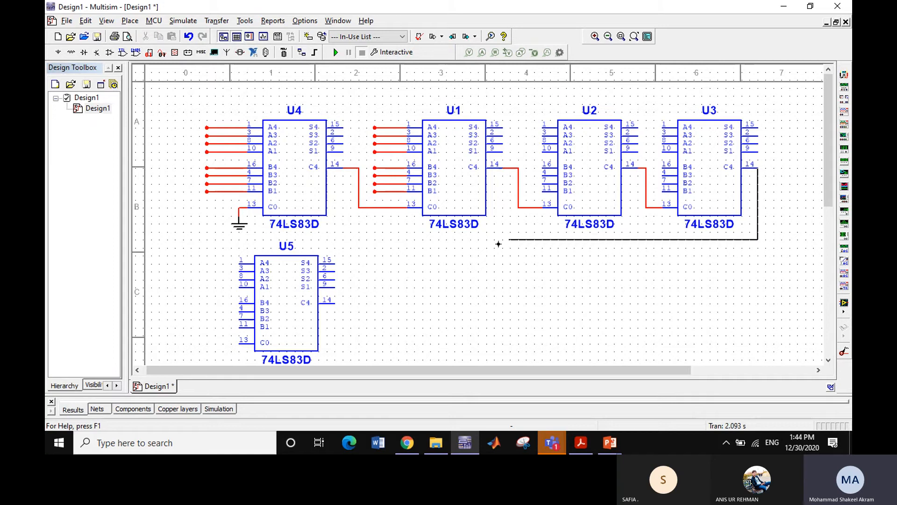
{"action": "left_click", "coordinate": [173, 242]}
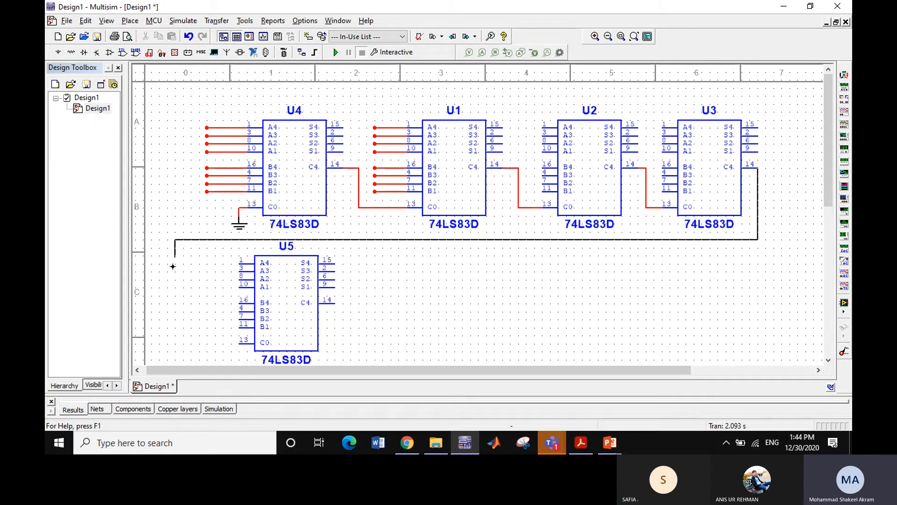
{"action": "left_click", "coordinate": [239, 344]}
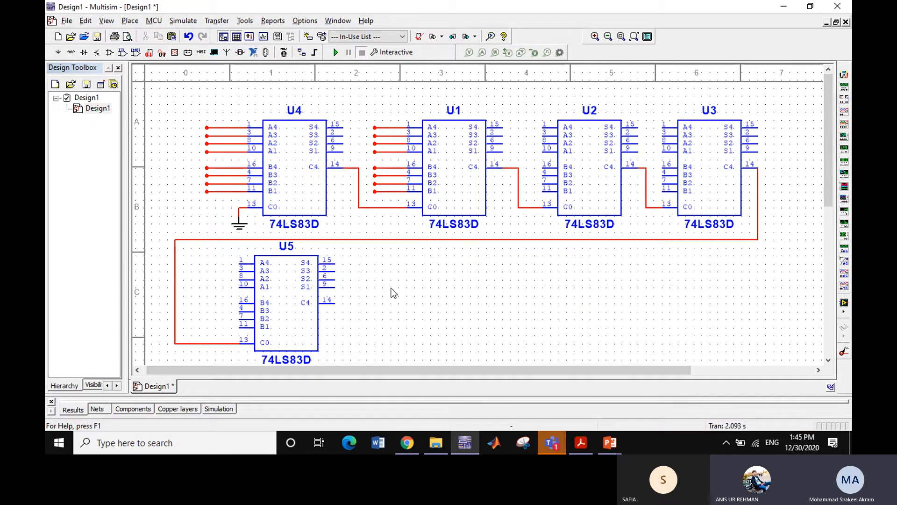
Paste a sixth 74LS83D chip below U1, level with U5, and wire U5's C4 output to its C0 pin.
{"action": "key", "text": "ctrl+v"}
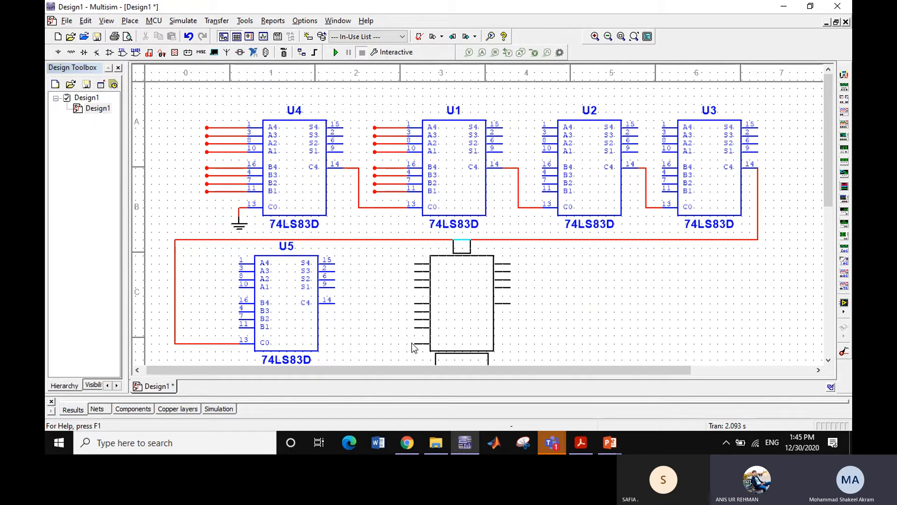
{"action": "left_click", "coordinate": [408, 347]}
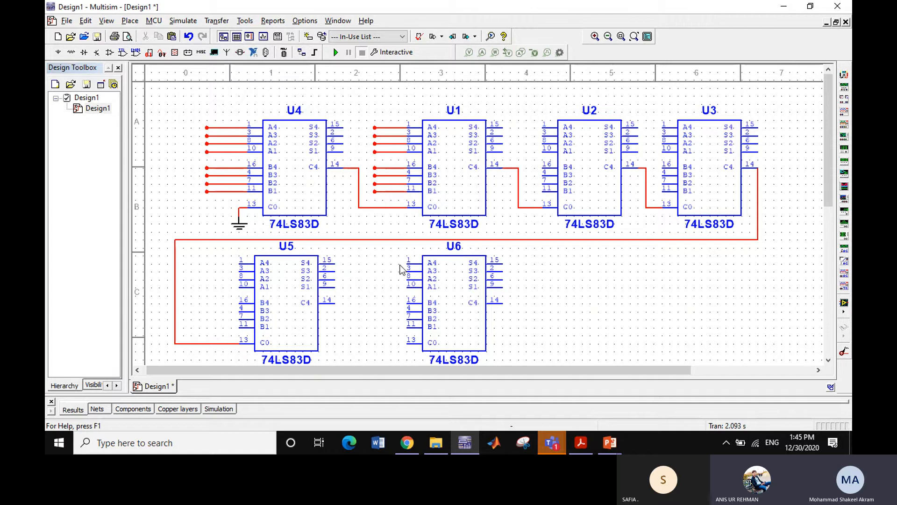
{"action": "left_click", "coordinate": [331, 303]}
{"action": "left_click", "coordinate": [408, 344]}
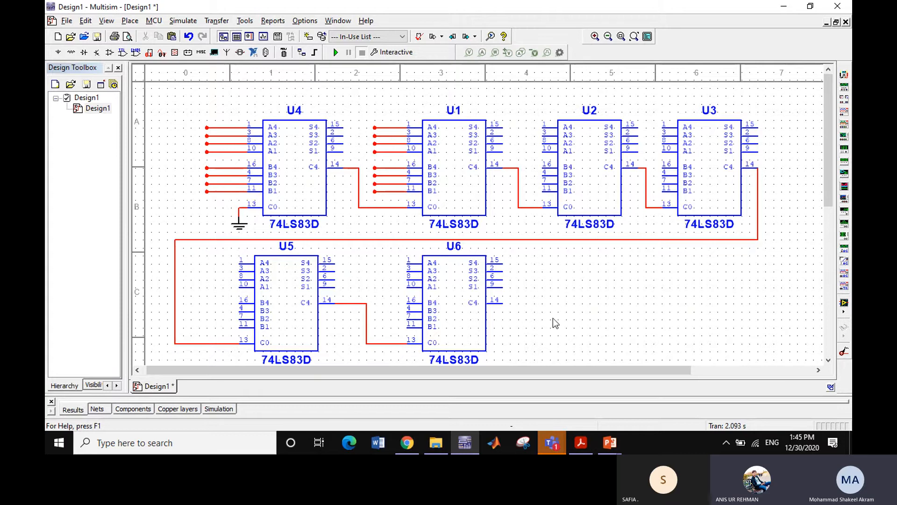
Copy chip U6, paste it below U2 as a seventh 74LS83D, and align it with U6 in the lower row.
{"action": "left_click", "coordinate": [450, 321]}
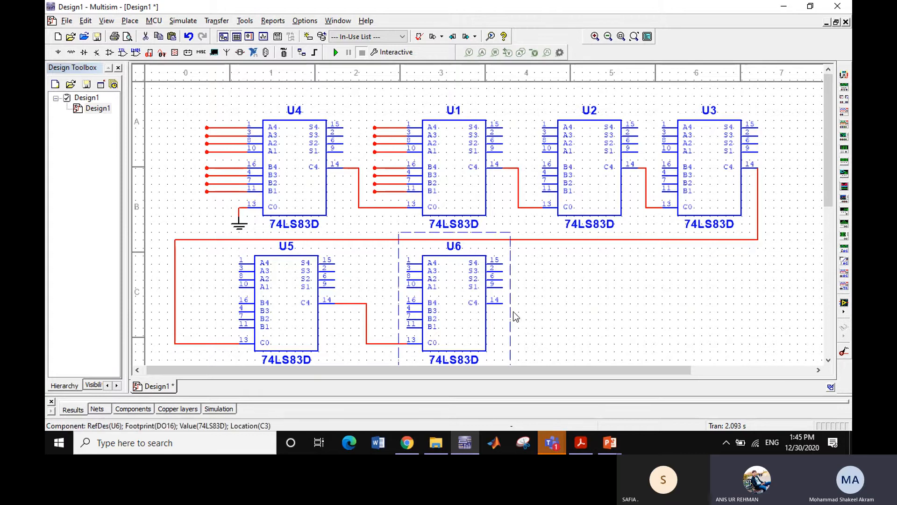
{"action": "key", "text": "ctrl+c"}
{"action": "key", "text": "ctrl+v"}
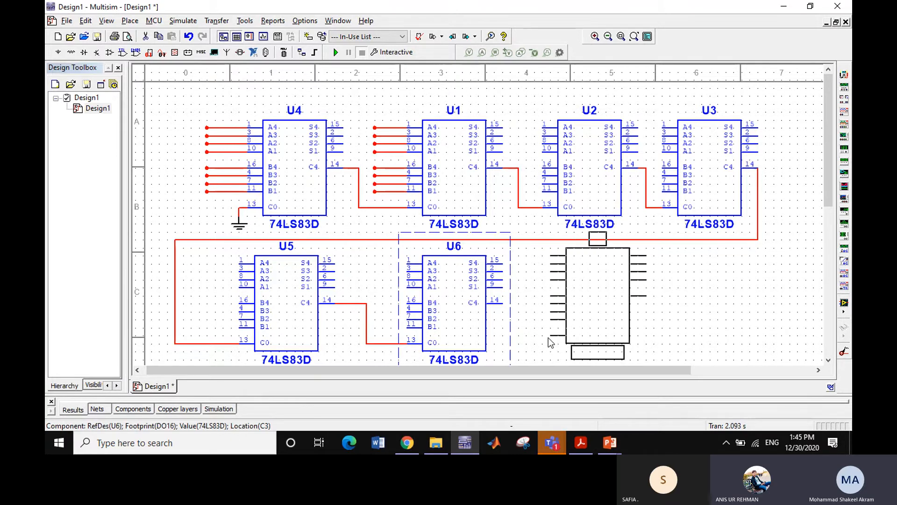
{"action": "key", "text": "Escape"}
{"action": "key", "text": "ctrl+v"}
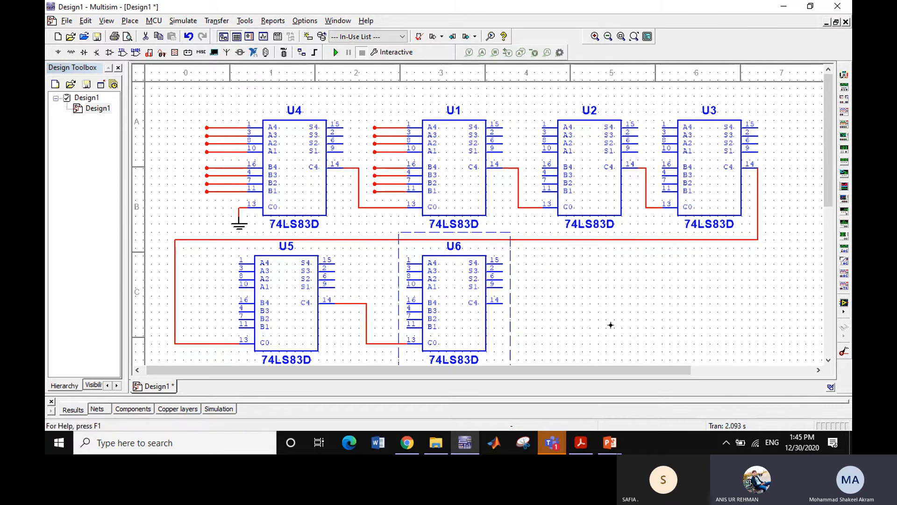
{"action": "left_click", "coordinate": [610, 325]}
{"action": "left_click", "coordinate": [601, 323]}
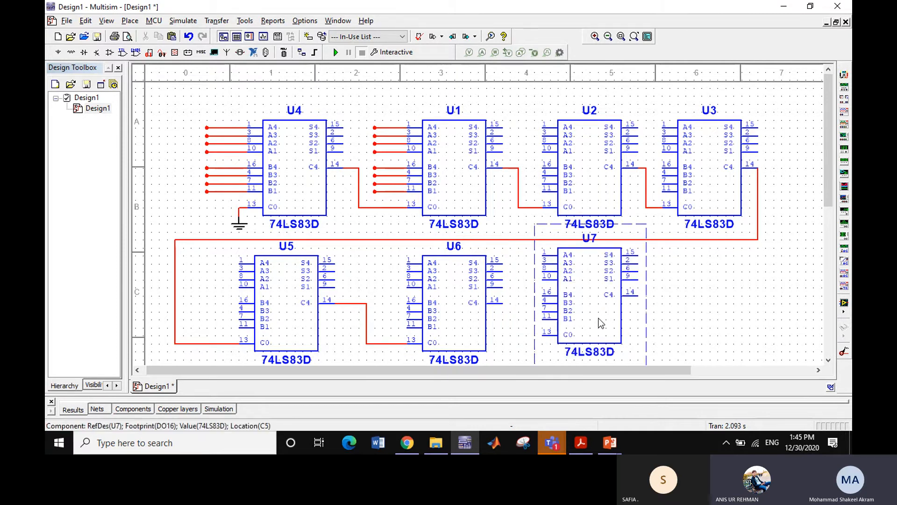
{"action": "key", "text": "Left"}
{"action": "key", "text": "Up"}
{"action": "key", "text": "Down"}
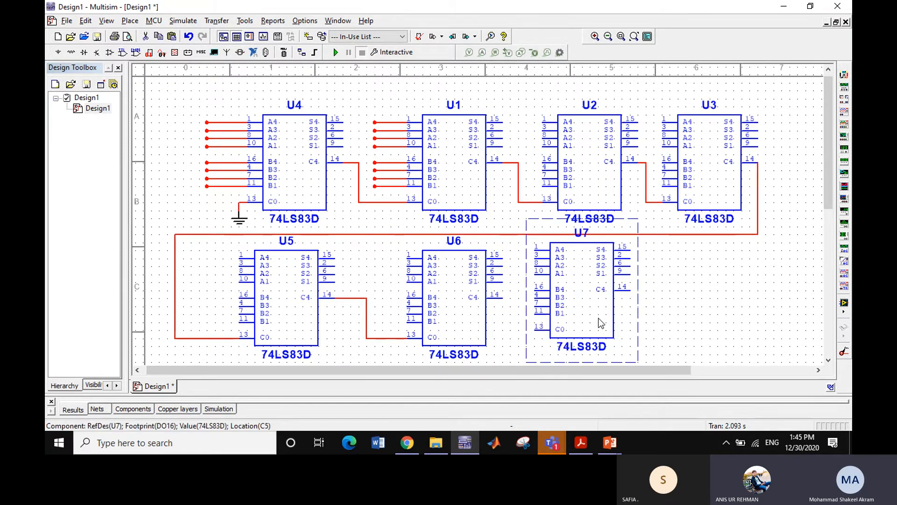
{"action": "key", "text": "Down"}
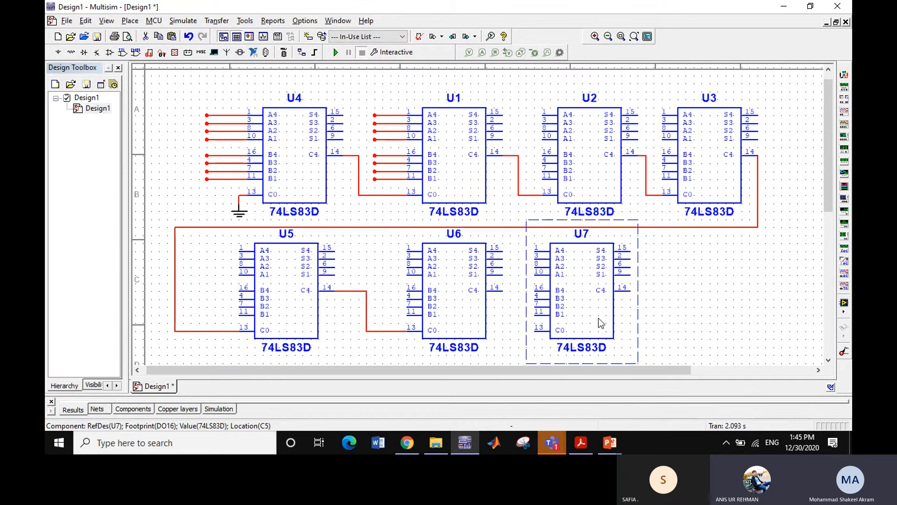
{"action": "key", "text": "Right"}
{"action": "left_click", "coordinate": [704, 306]}
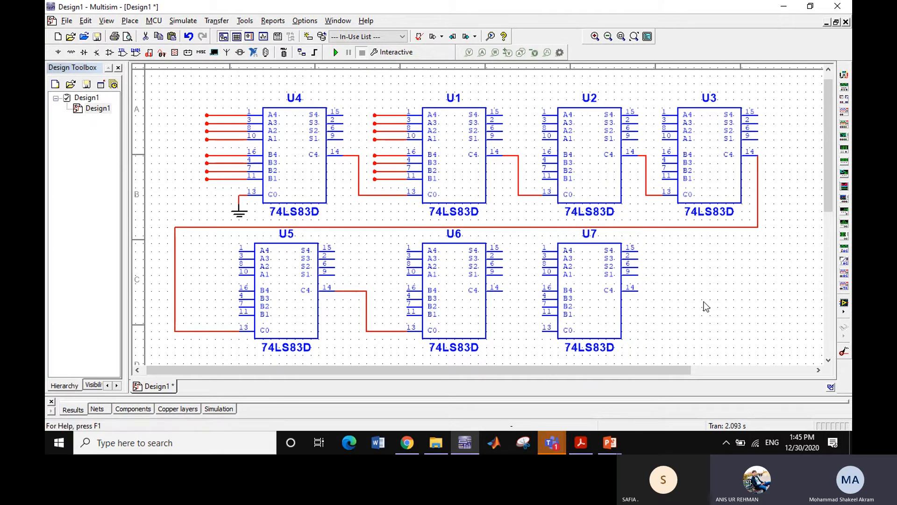
Paste an eighth 74LS83D chip below U3 to complete the lower row.
{"action": "key", "text": "ctrl+v"}
{"action": "key", "text": "Escape"}
{"action": "left_click", "coordinate": [717, 331]}
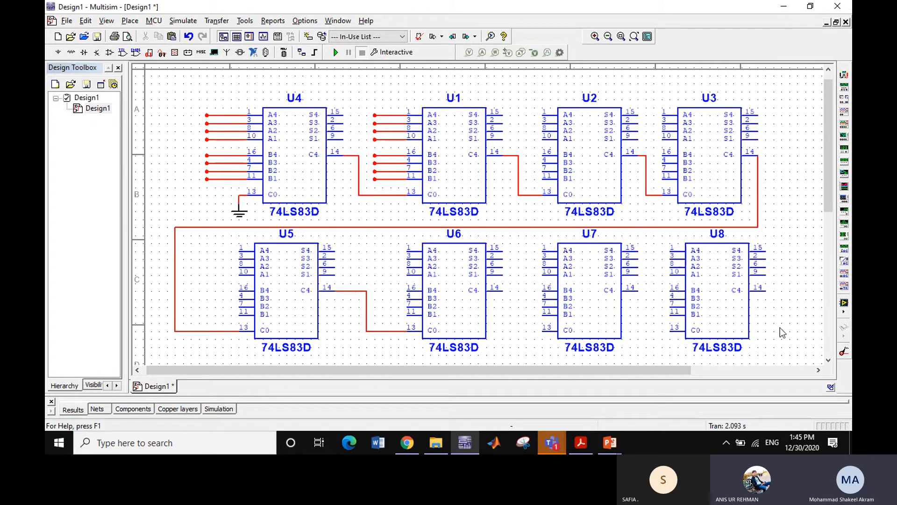
Chain the carries in the lower row by wiring U6's C4 to U7's C0 and U7's C4 to U8's C0.
{"action": "left_click", "coordinate": [500, 291]}
{"action": "left_click", "coordinate": [543, 331]}
{"action": "left_click", "coordinate": [636, 291]}
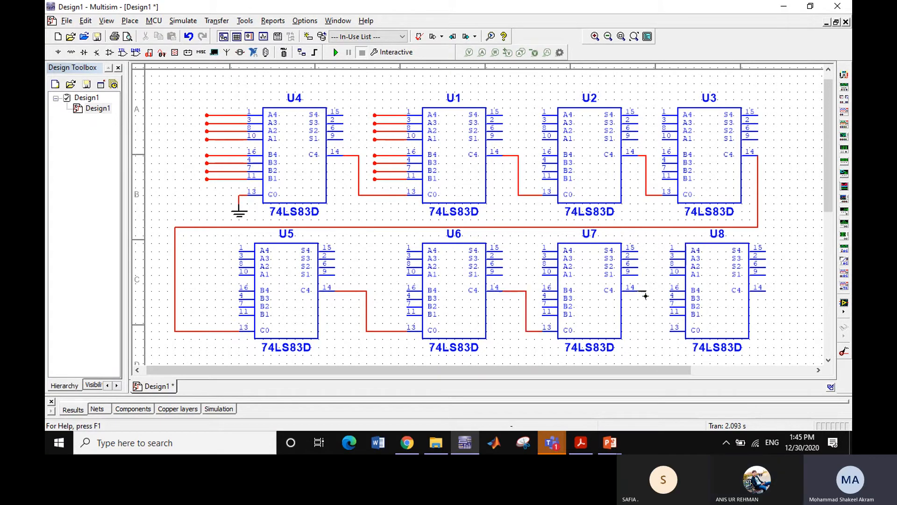
{"action": "key", "text": "Escape"}
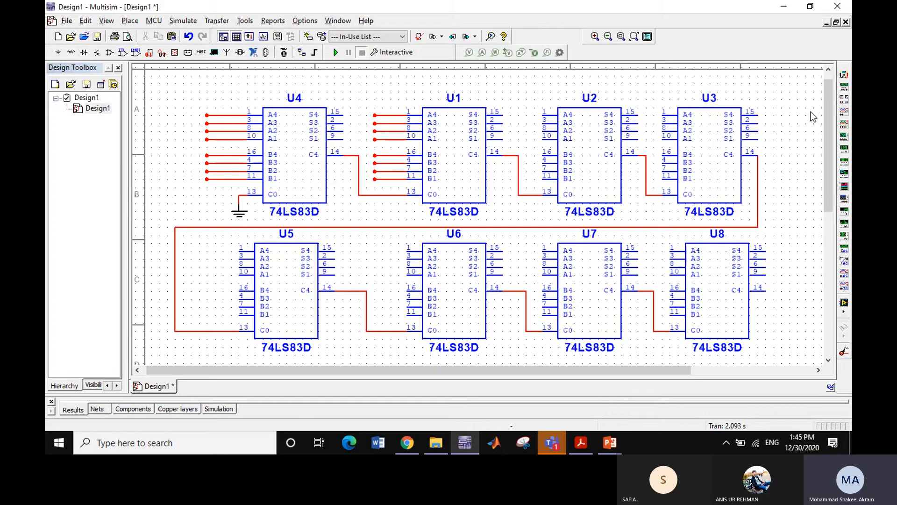
Place the text label A0 at the open end of U4's A4 input wire.
{"action": "right_click", "coordinate": [184, 114]}
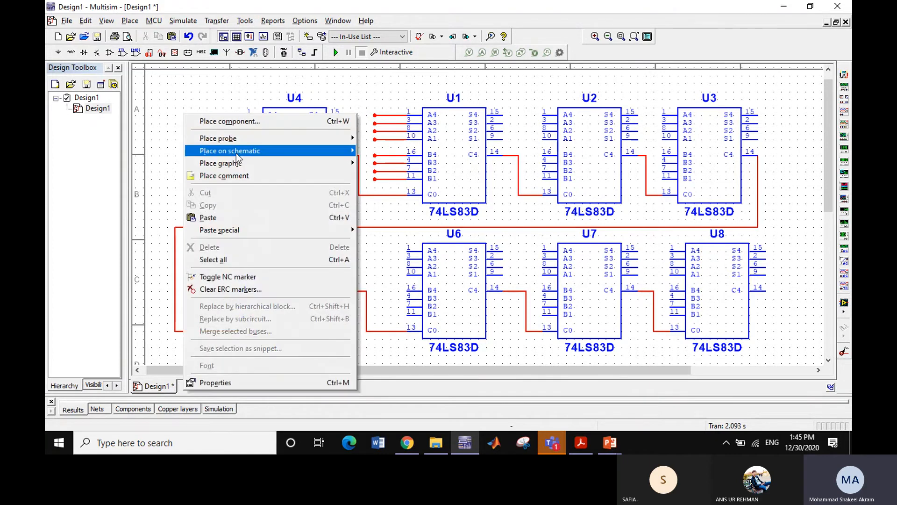
{"action": "mouse_move", "coordinate": [246, 164]}
{"action": "left_click", "coordinate": [373, 165]}
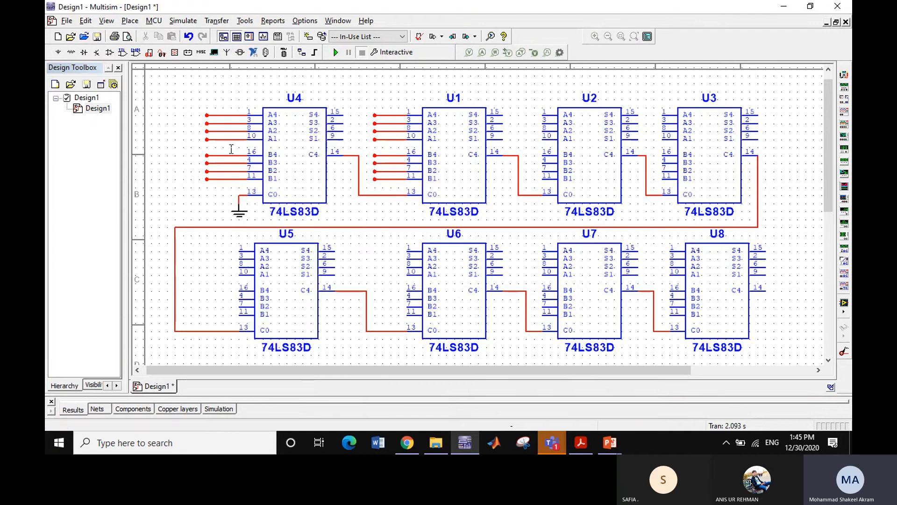
{"action": "left_click", "coordinate": [187, 112]}
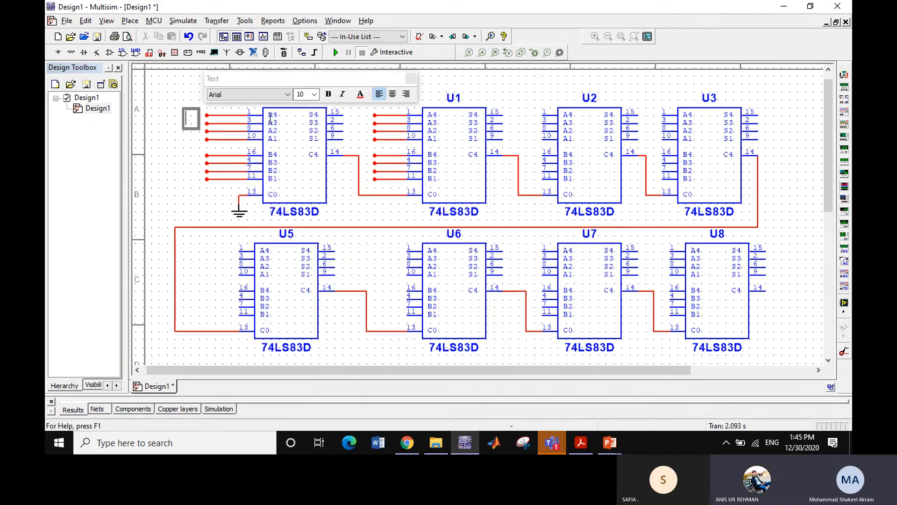
{"action": "type", "text": "A0"}
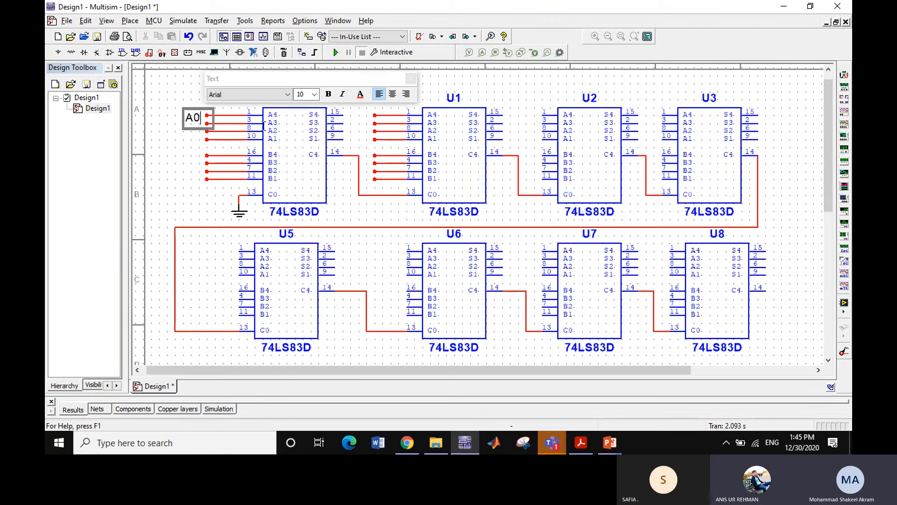
{"action": "left_click", "coordinate": [174, 148]}
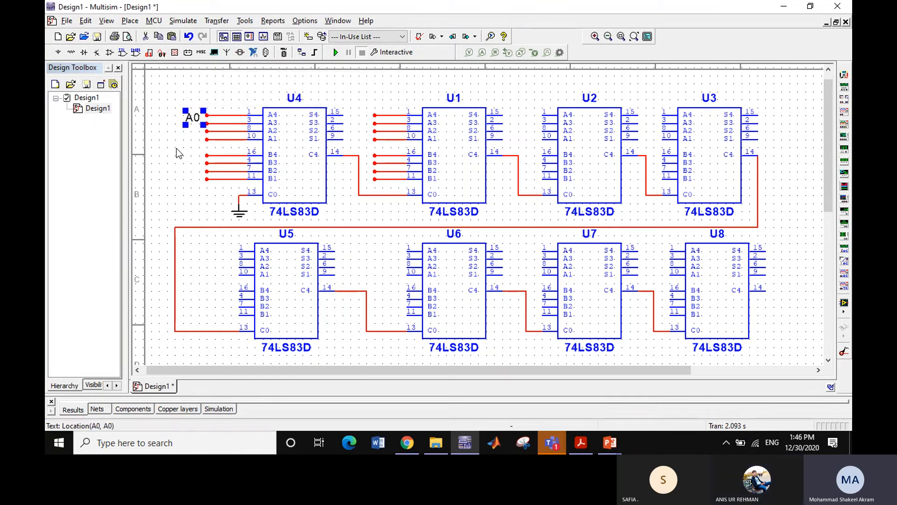
Nudge the A0 label upward so it lines up with U4's A4 input wire.
{"action": "key", "text": "Up"}
{"action": "key", "text": "Up"}
{"action": "key", "text": "Up"}
{"action": "key", "text": "Up"}
{"action": "key", "text": "Up"}
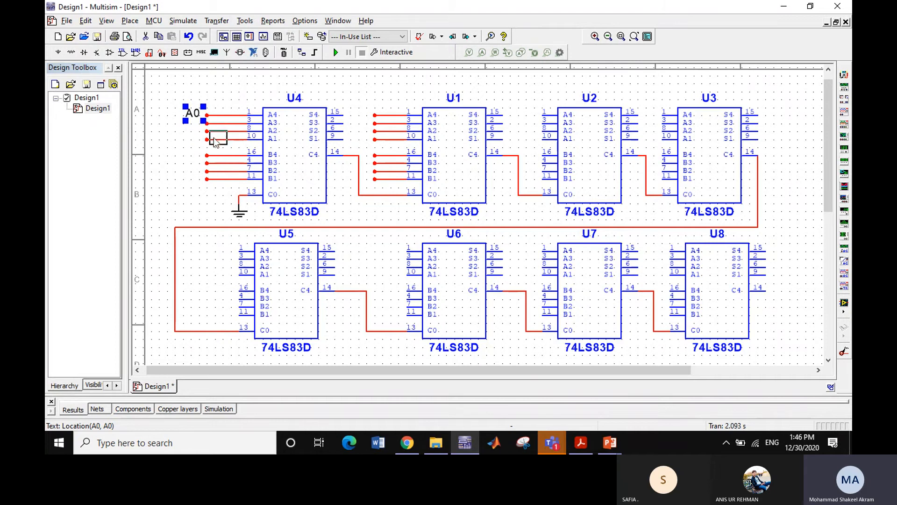
Paste a copy of the A0 label at the open end of U1's A4 input wire and change its text to A4.
{"action": "left_click", "coordinate": [358, 122]}
{"action": "left_click", "coordinate": [369, 118]}
{"action": "double_click", "coordinate": [369, 118]}
{"action": "key", "text": "BackSpace"}
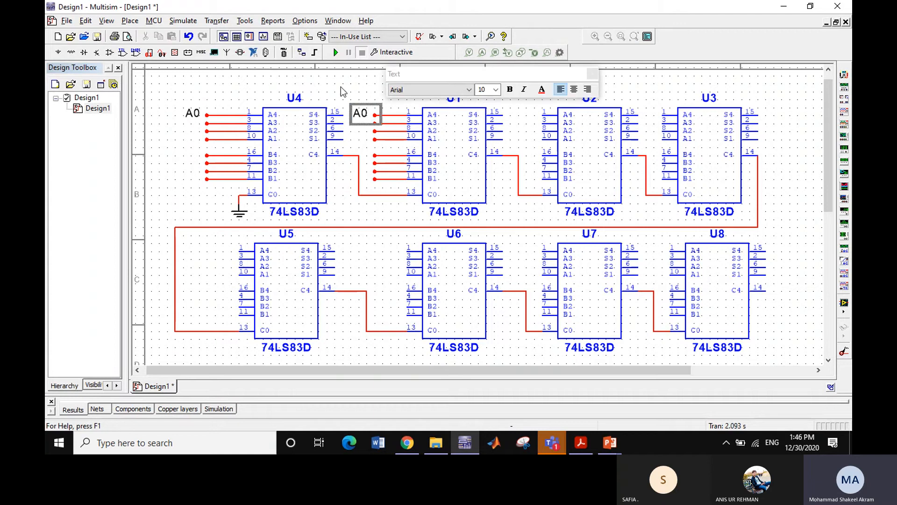
{"action": "type", "text": "4"}
{"action": "left_click", "coordinate": [178, 166]}
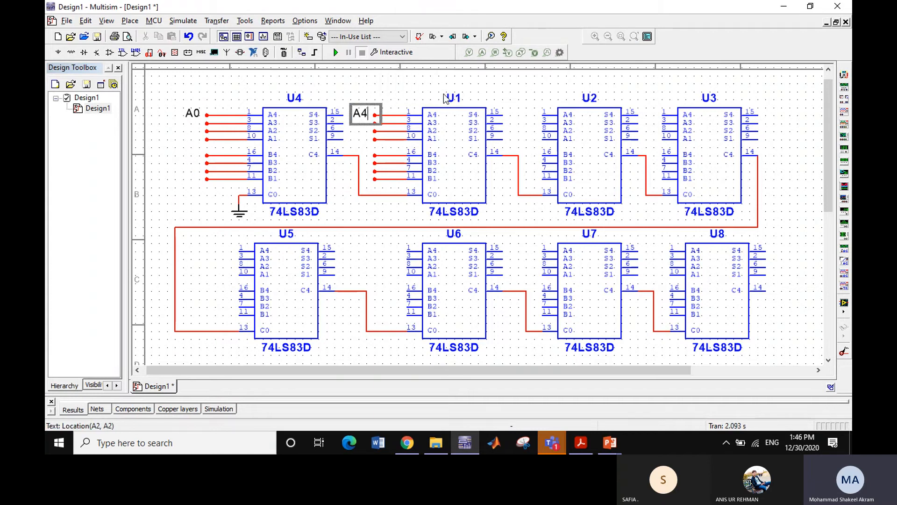
{"action": "left_click", "coordinate": [407, 90]}
{"action": "left_click", "coordinate": [394, 96]}
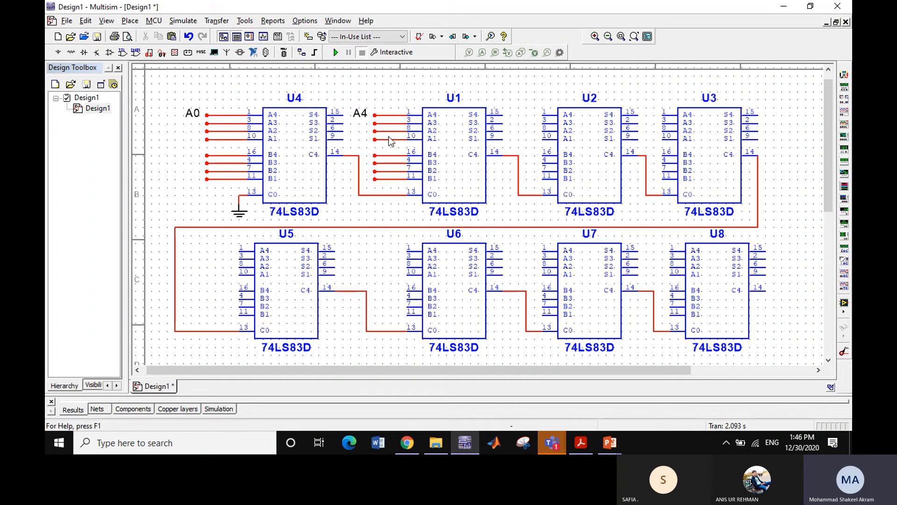
Paste another label copy beside U2's A4 input and change its text to A8.
{"action": "key", "text": "ctrl+v"}
{"action": "left_click", "coordinate": [527, 116]}
{"action": "double_click", "coordinate": [533, 114]}
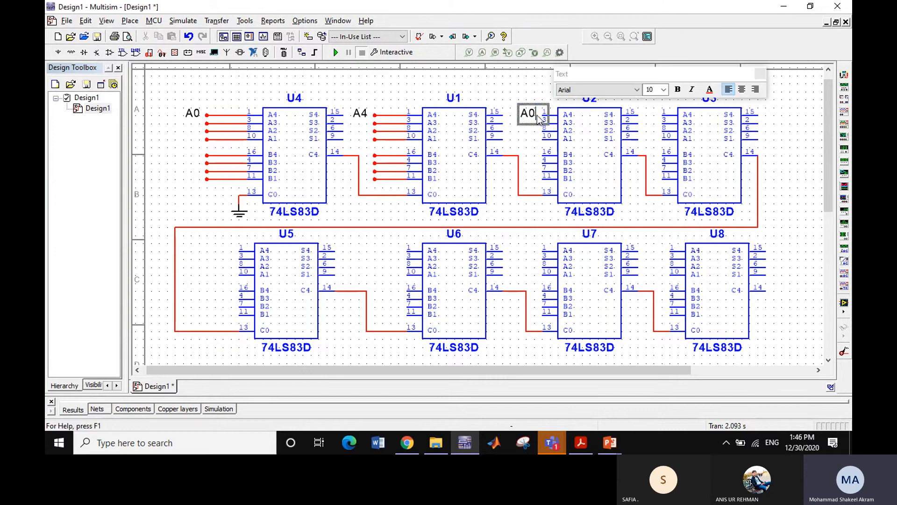
{"action": "key", "text": "BackSpace"}
{"action": "type", "text": "8"}
{"action": "left_click", "coordinate": [509, 133]}
{"action": "left_click", "coordinate": [667, 155]}
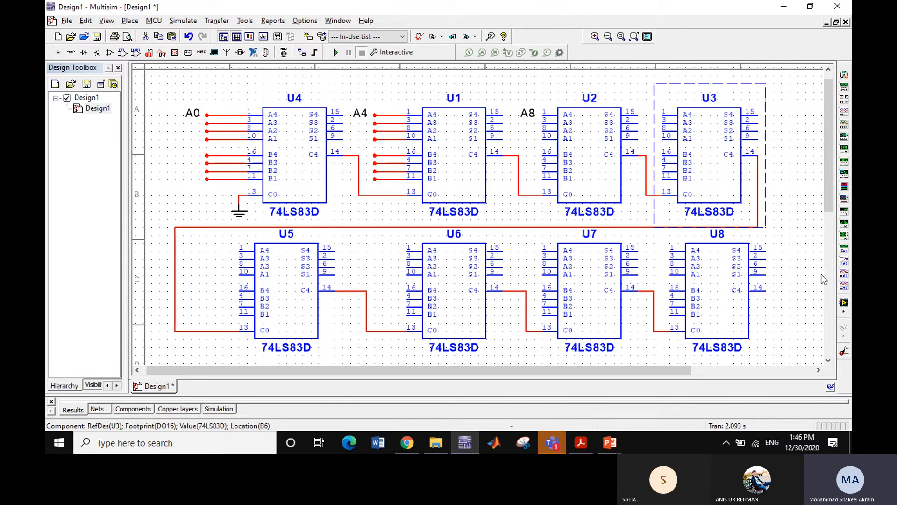
{"action": "left_click", "coordinate": [805, 310]}
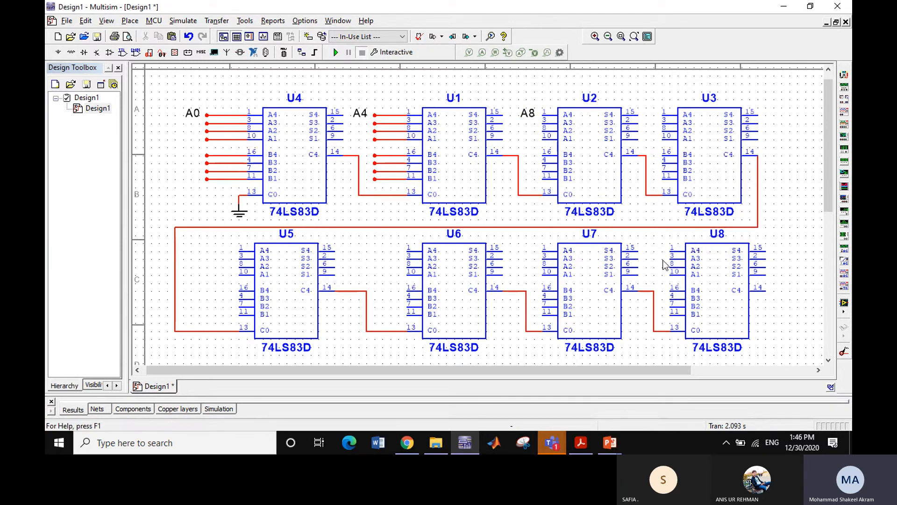
Move the A0 label down to the open end of U4's A1 input wire and nudge it into line.
{"action": "left_click_drag", "start_coordinate": [193, 120], "coordinate": [187, 146]}
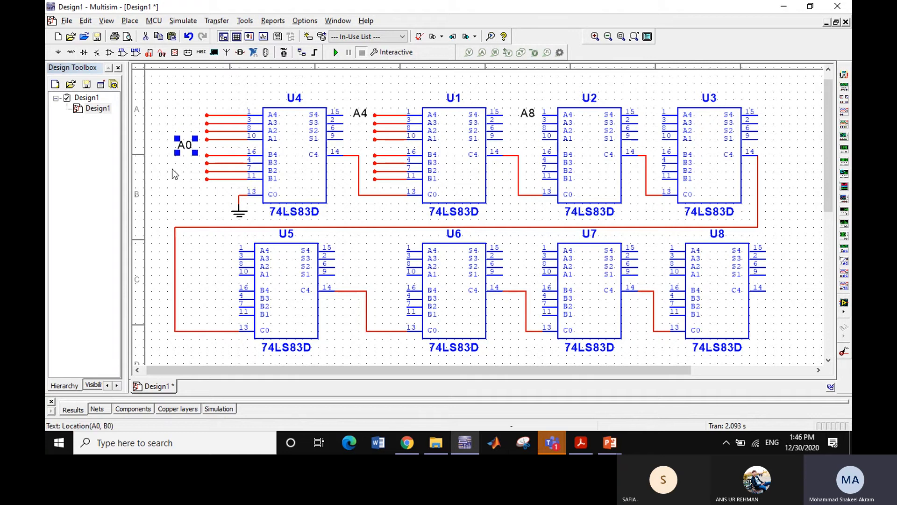
{"action": "left_click_drag", "start_coordinate": [184, 148], "coordinate": [191, 143]}
{"action": "left_click", "coordinate": [184, 173]}
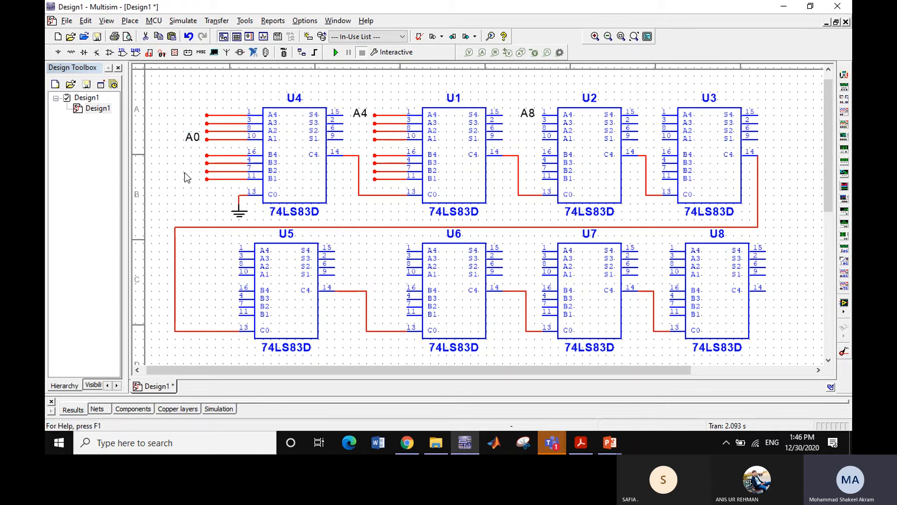
{"action": "left_click", "coordinate": [192, 142]}
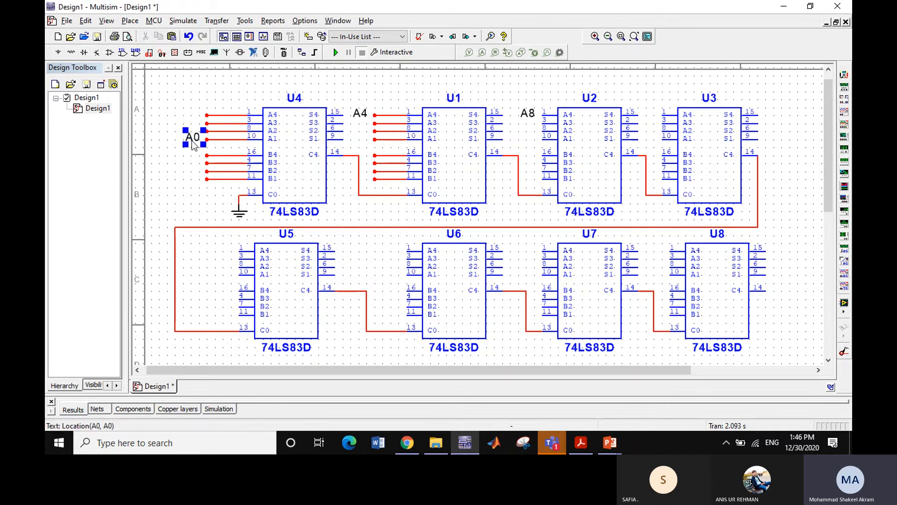
{"action": "key", "text": "Down"}
{"action": "left_click", "coordinate": [178, 176]}
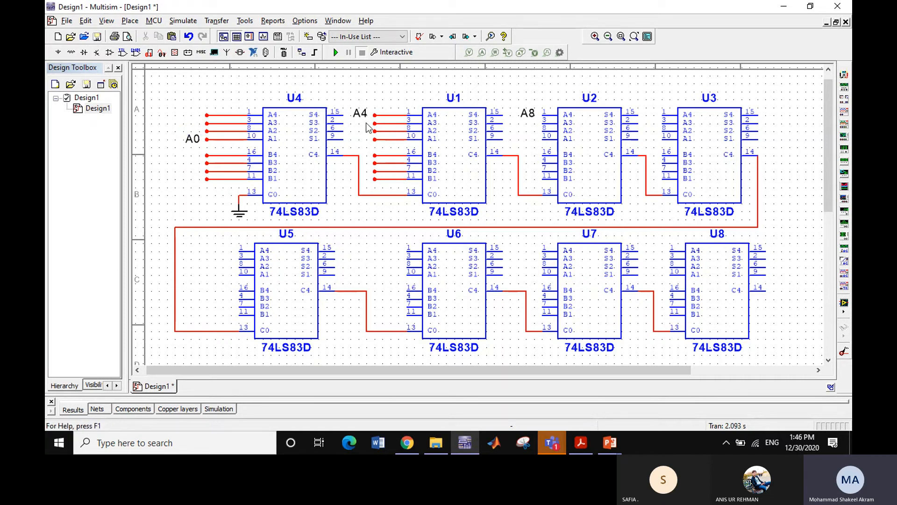
Move the A4 and A8 labels down so they sit beside the A1 inputs of U1 and U2.
{"action": "left_click_drag", "start_coordinate": [361, 114], "coordinate": [360, 141]}
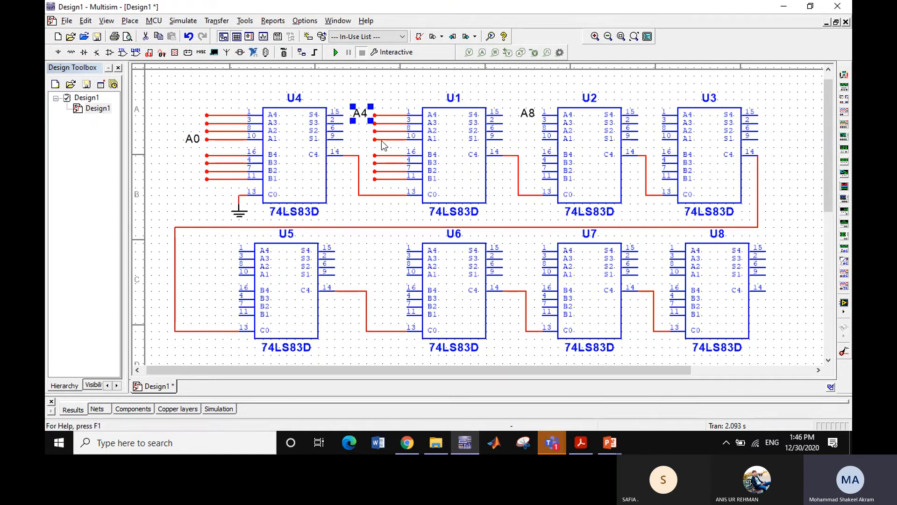
{"action": "left_click_drag", "start_coordinate": [528, 114], "coordinate": [526, 143]}
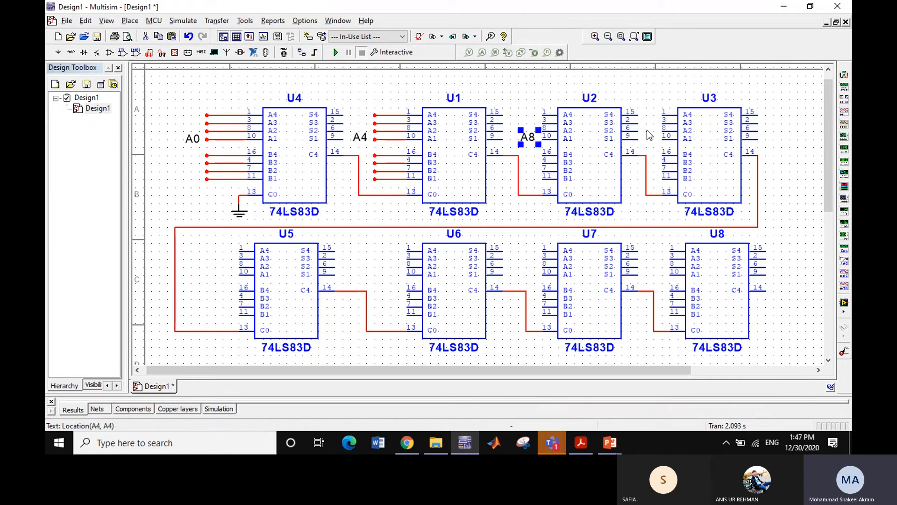
{"action": "left_click", "coordinate": [656, 101]}
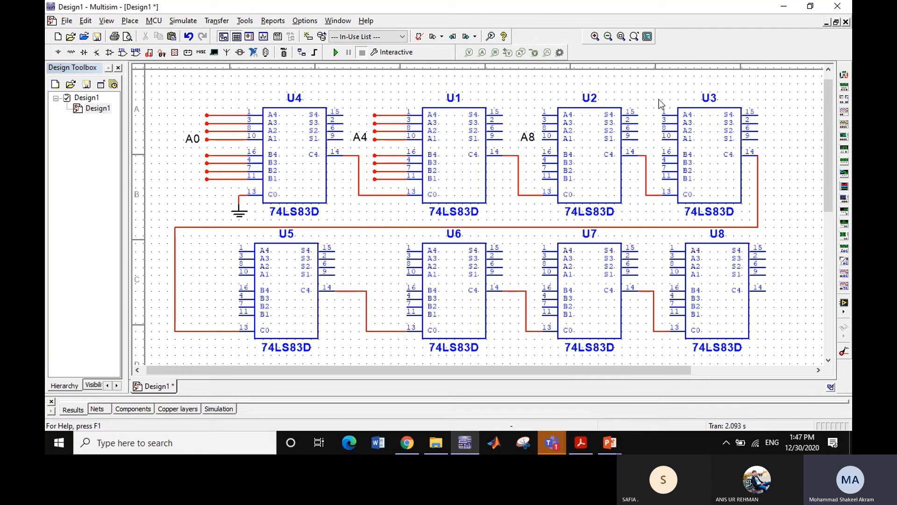
Paste a label copy beside U8's A4 input and change its text to A31.
{"action": "left_click_drag", "start_coordinate": [666, 131], "coordinate": [644, 143]}
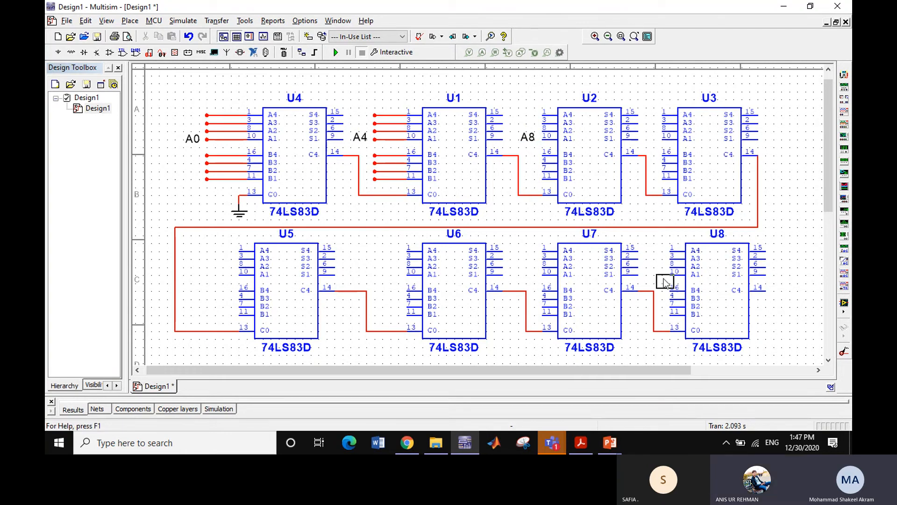
{"action": "left_click", "coordinate": [656, 254]}
{"action": "left_click", "coordinate": [662, 249]}
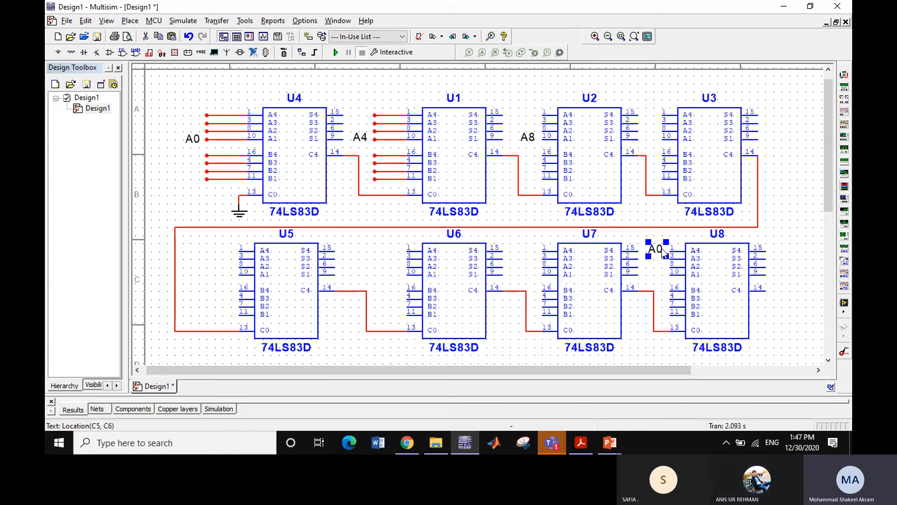
{"action": "double_click", "coordinate": [662, 249]}
{"action": "key", "text": "BackSpace"}
{"action": "type", "text": "31"}
{"action": "left_click", "coordinate": [787, 334]}
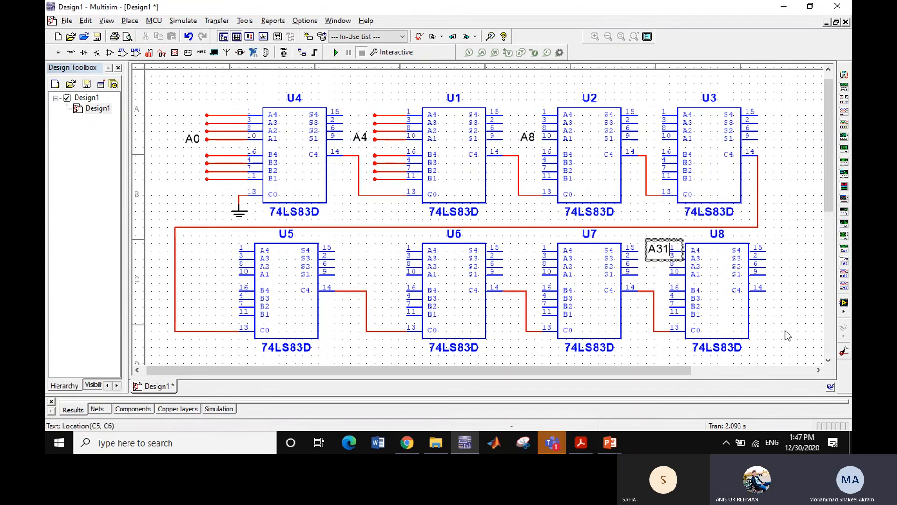
{"action": "left_click", "coordinate": [771, 327]}
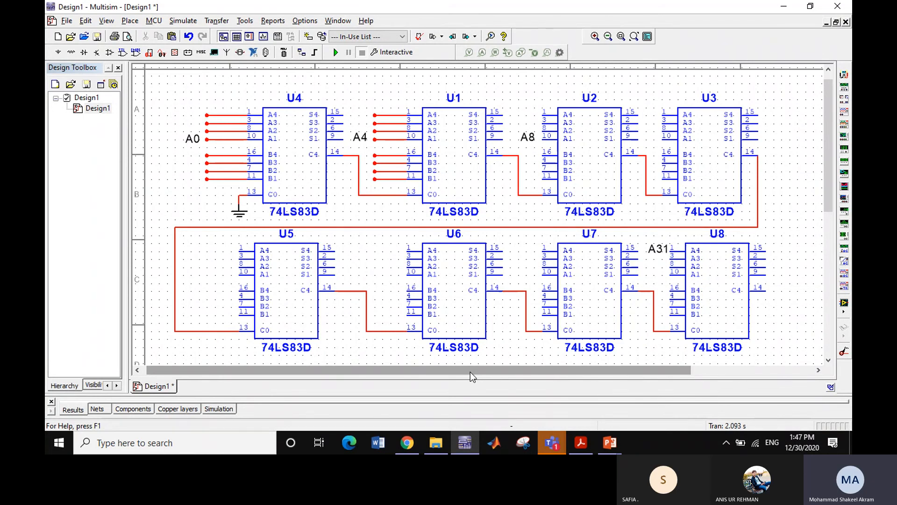
Switch to the DLD_LAB meeting window in Microsoft Teams and stop sharing the screen.
{"action": "left_click", "coordinate": [552, 442]}
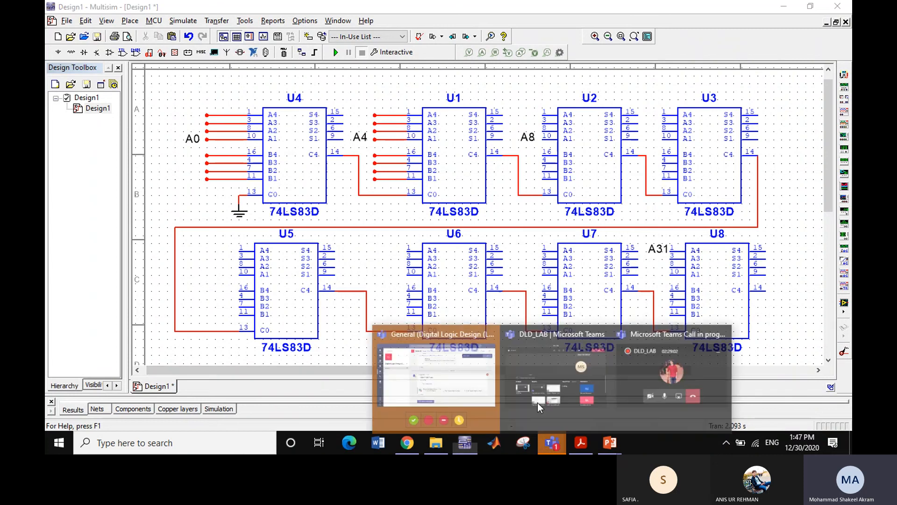
{"action": "left_click", "coordinate": [545, 372]}
{"action": "left_click", "coordinate": [645, 55]}
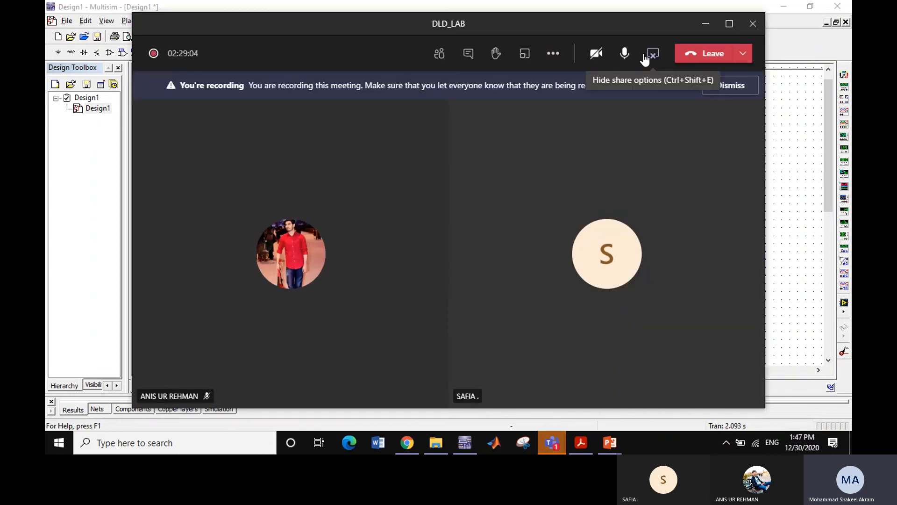